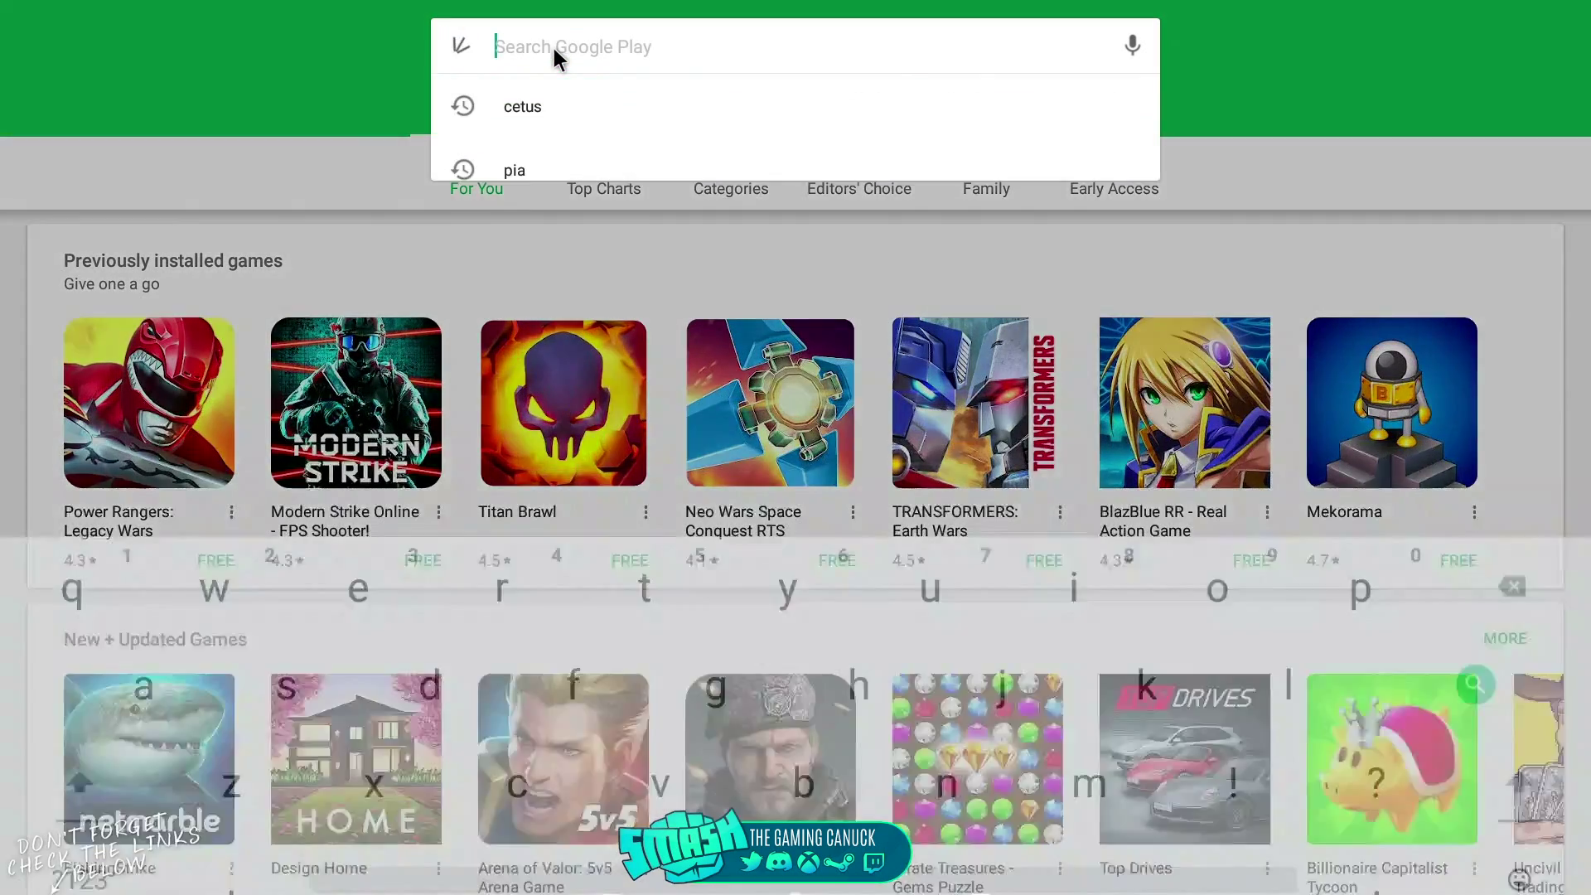
# Activate the Search Google Play bar and begin typing the app name.
pyautogui.click(834, 622)
# Type 'halau' and open the HALauncher - Android TV suggestion's page.
pyautogui.click(185, 597)
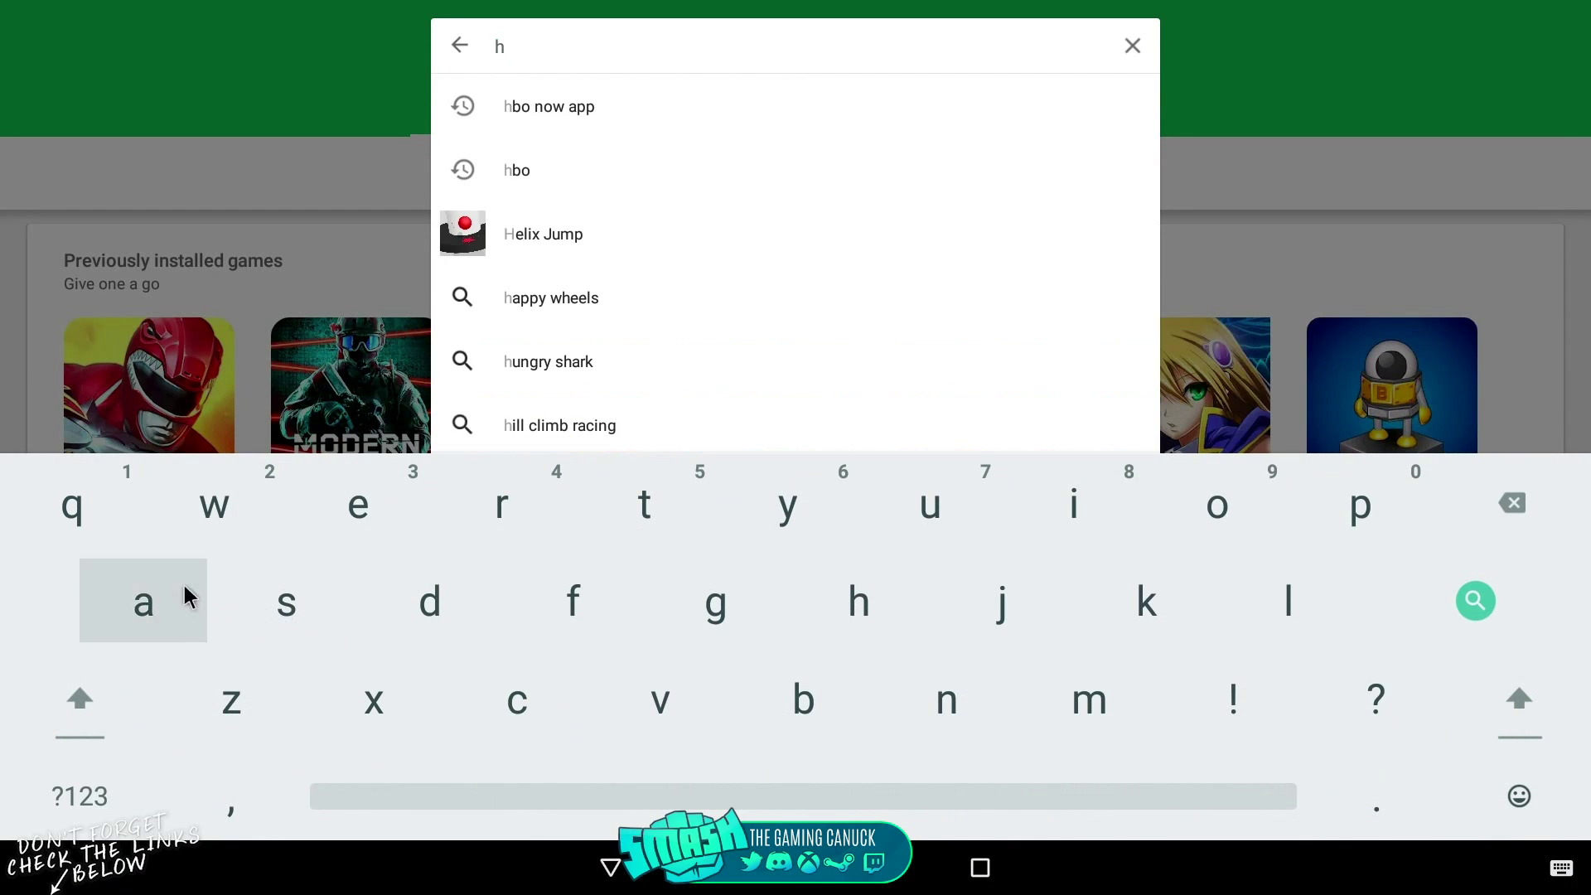
pyautogui.click(1285, 610)
pyautogui.click(166, 628)
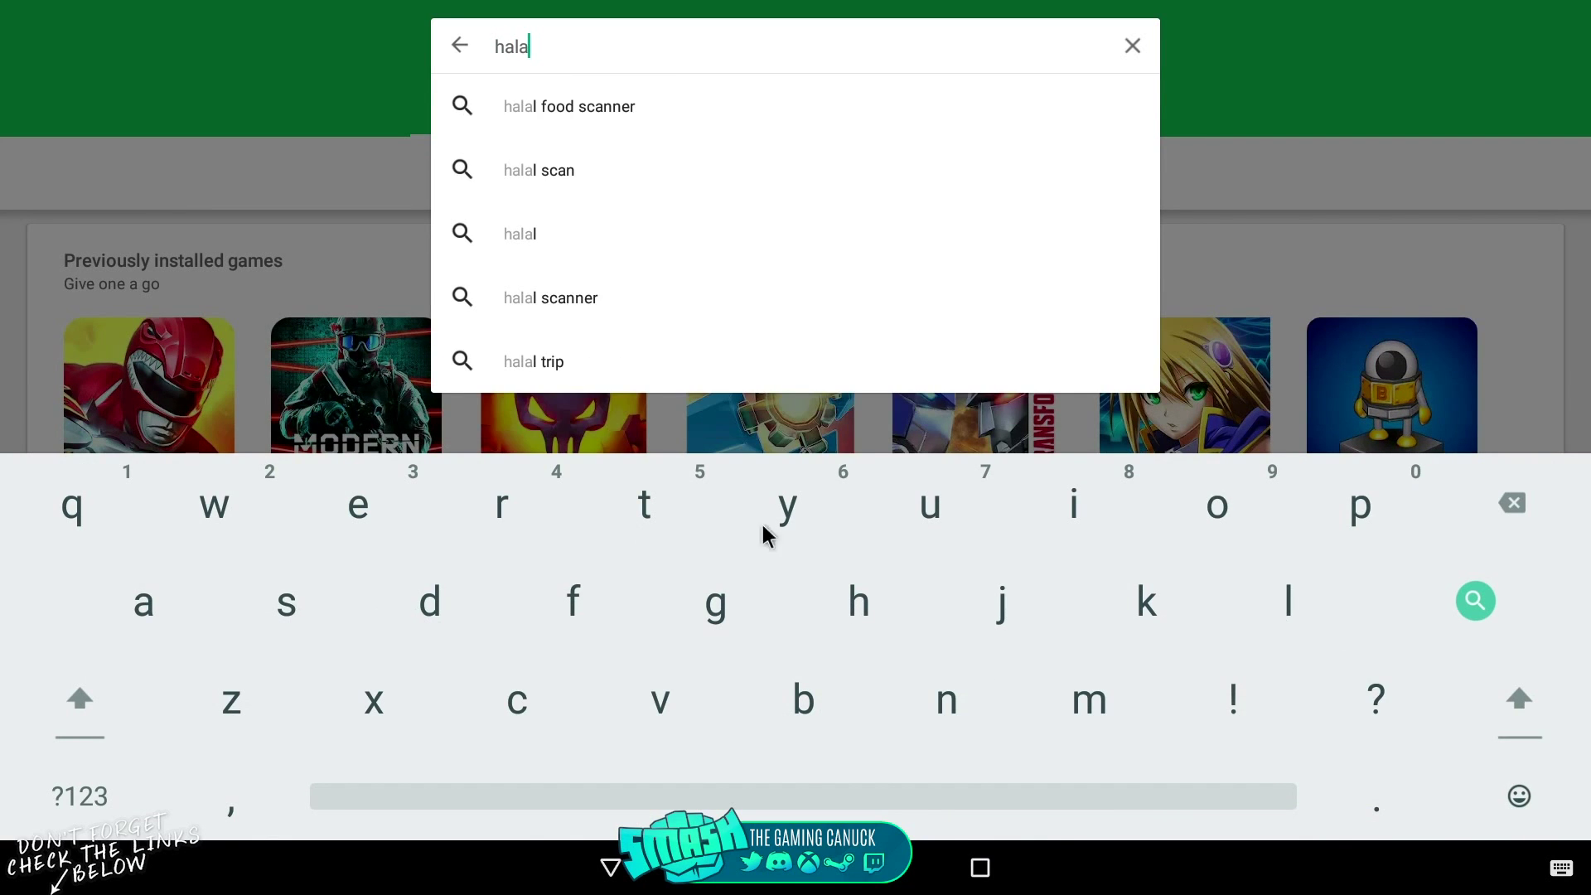
pyautogui.click(928, 520)
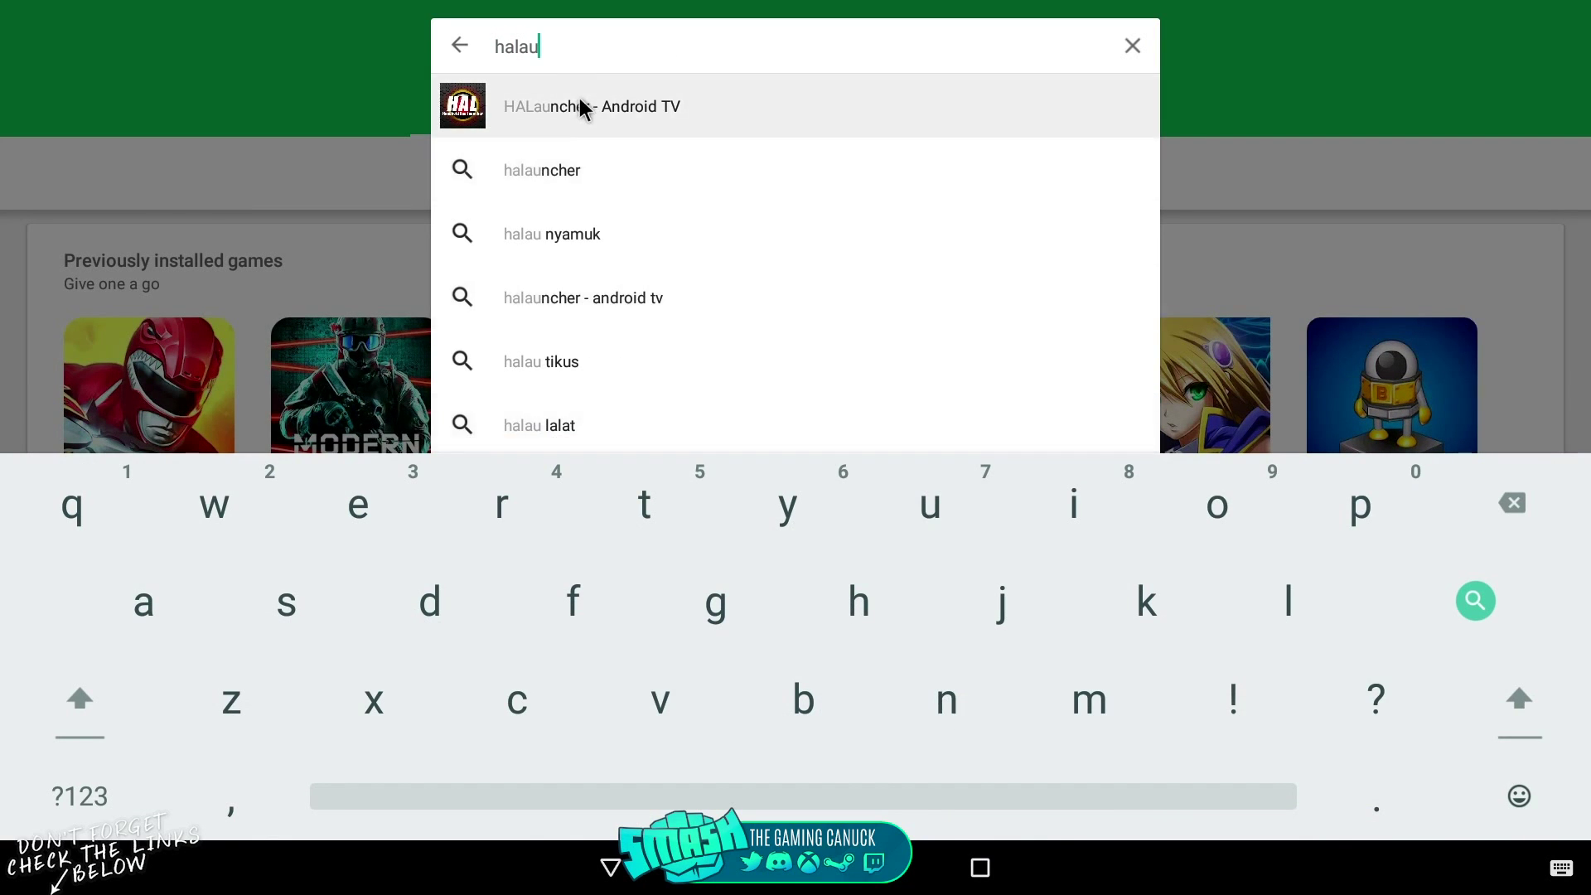
pyautogui.click(580, 104)
pyautogui.scroll(-10, 1089, 380)
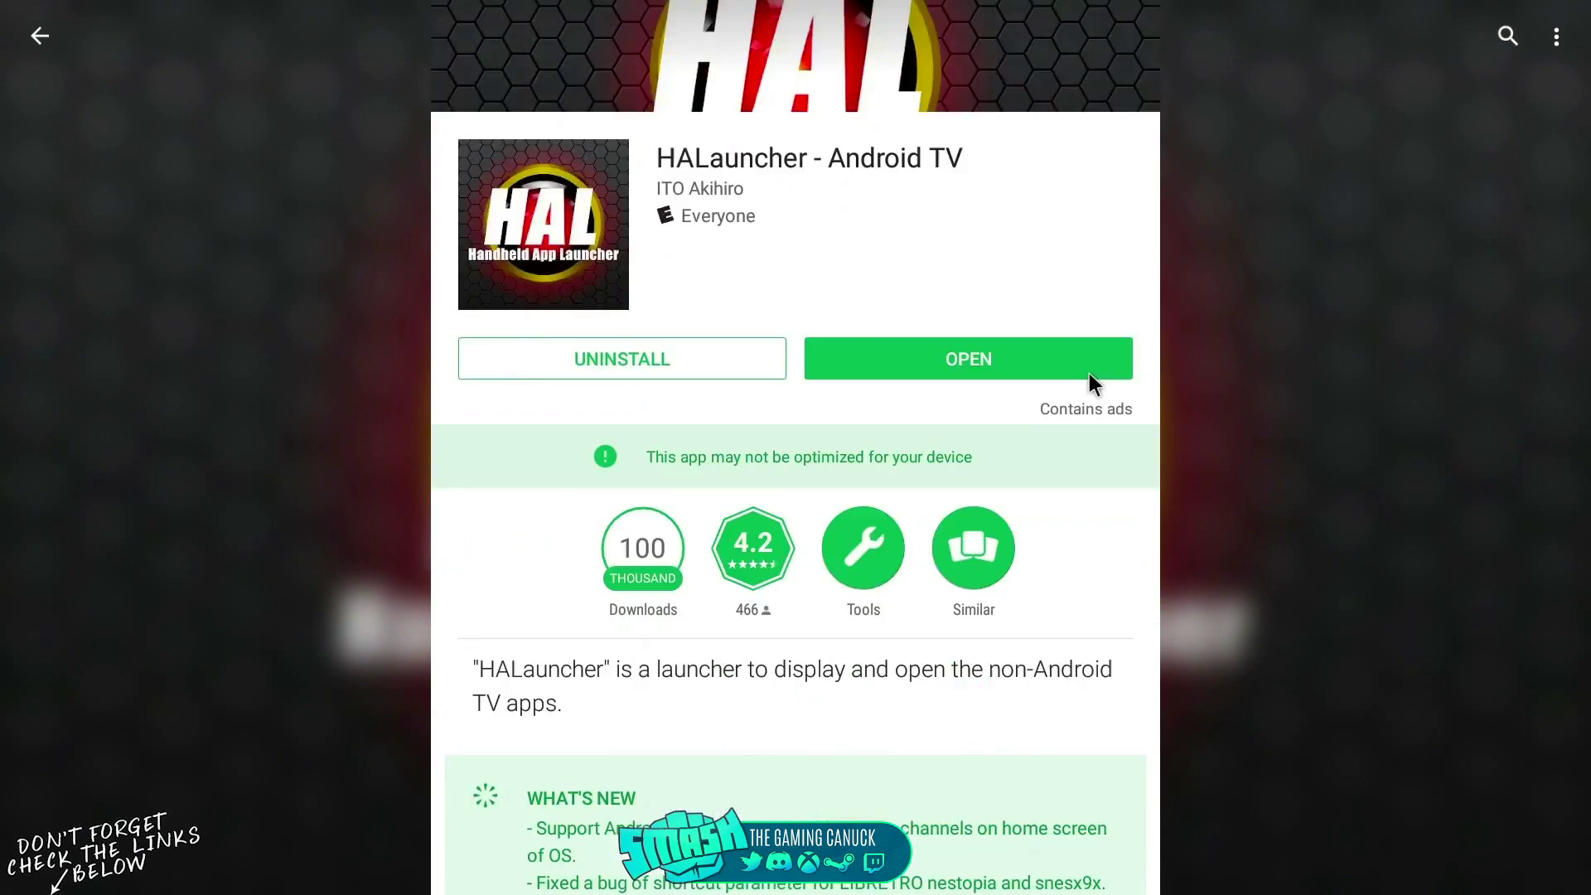
pyautogui.scroll(-3, 1127, 488)
pyautogui.scroll(12, 1127, 489)
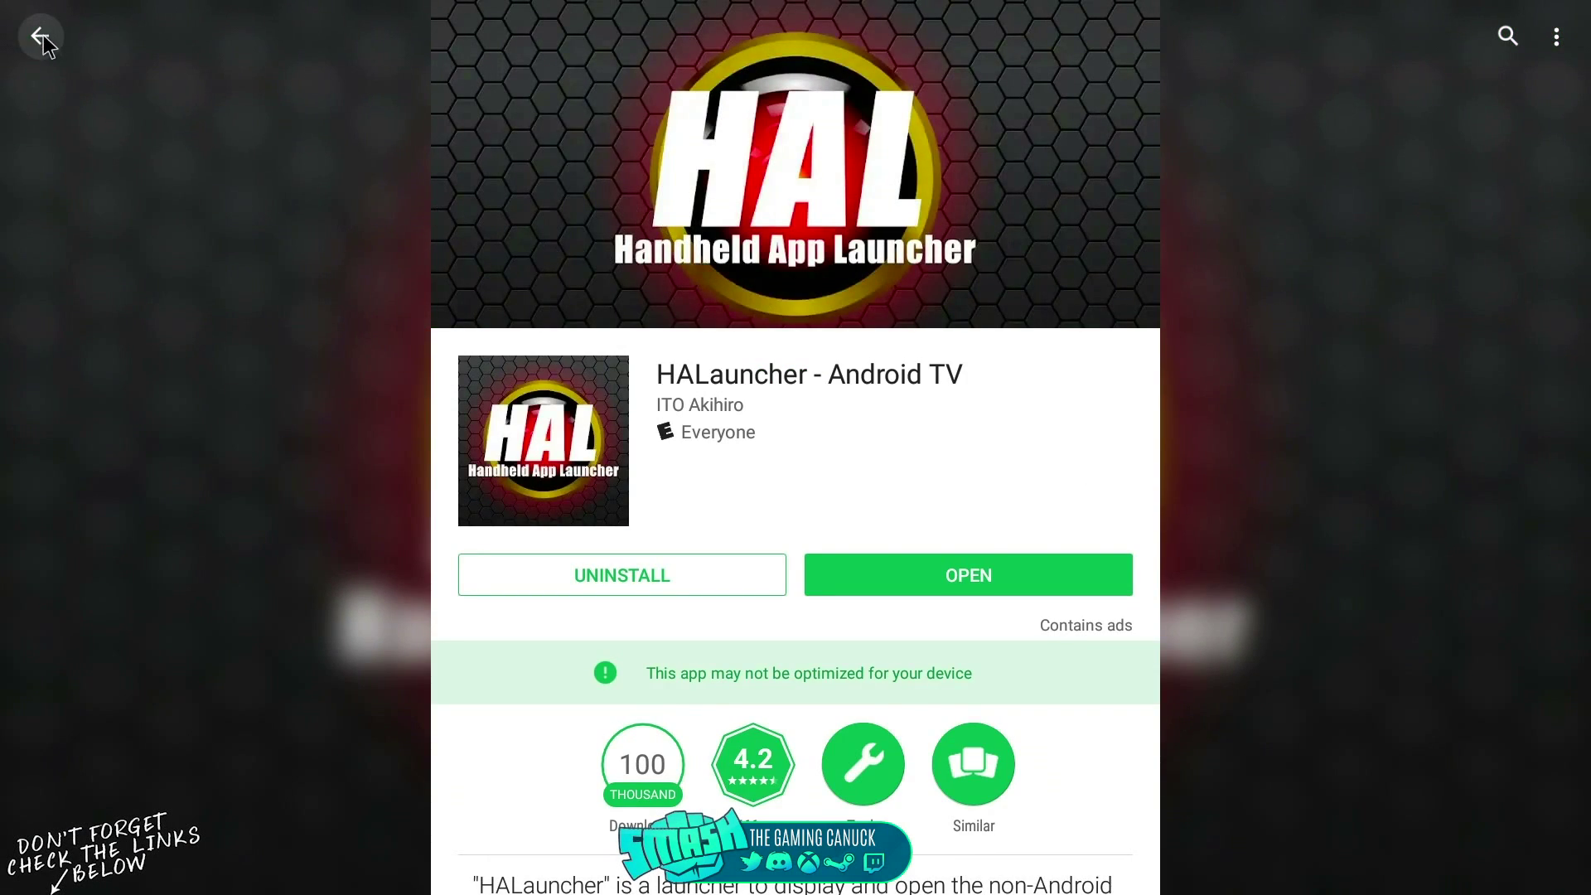
# Search the Play Store for 'HALauncher' and open the installed HALauncher - Android TV result.
pyautogui.click(39, 34)
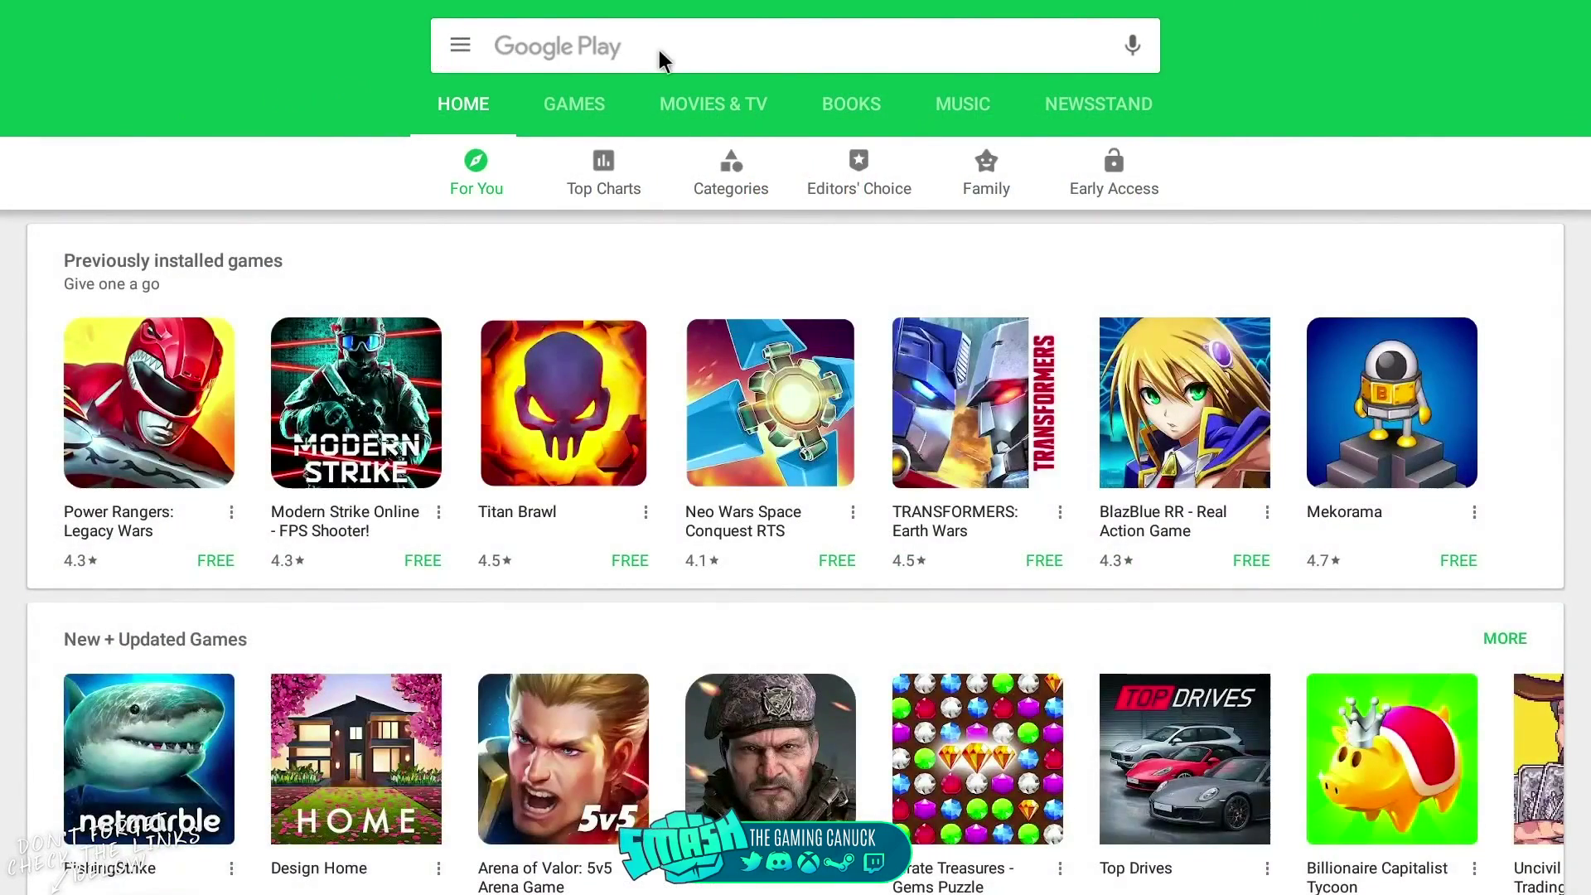
pyautogui.click(659, 50)
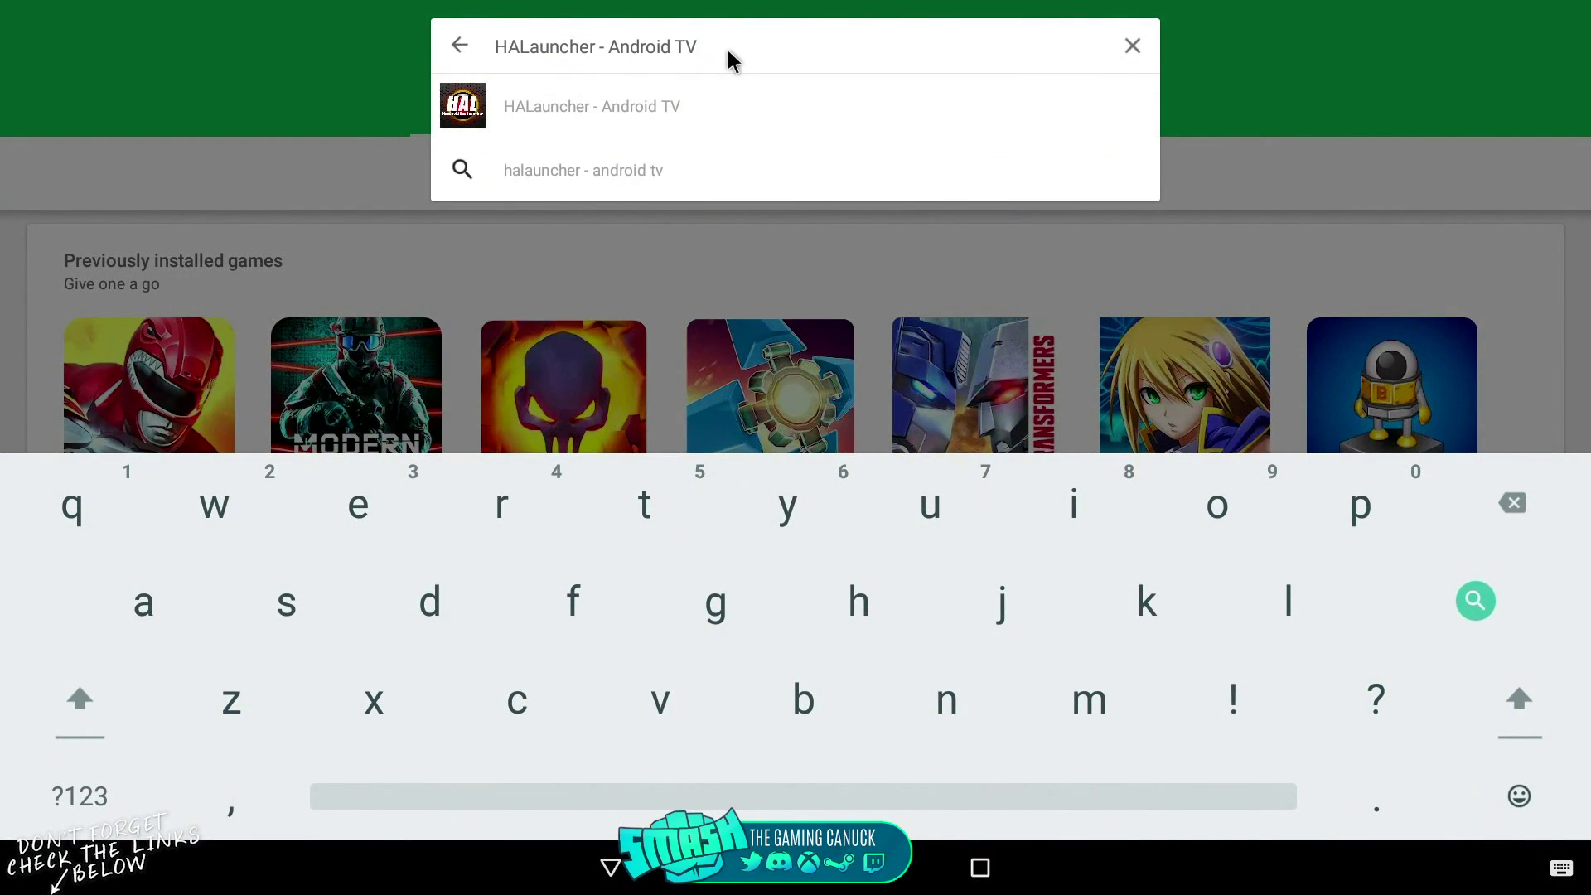
pyautogui.press('BackSpace')
pyautogui.press('BackSpace')
pyautogui.press('BackSpace')
pyautogui.press('BackSpace')
pyautogui.press('BackSpace')
pyautogui.press('BackSpace')
pyautogui.press('BackSpace')
pyautogui.press('BackSpace')
pyautogui.press('BackSpace')
pyautogui.press('BackSpace')
pyautogui.press('BackSpace')
pyautogui.press('BackSpace')
pyautogui.press('BackSpace')
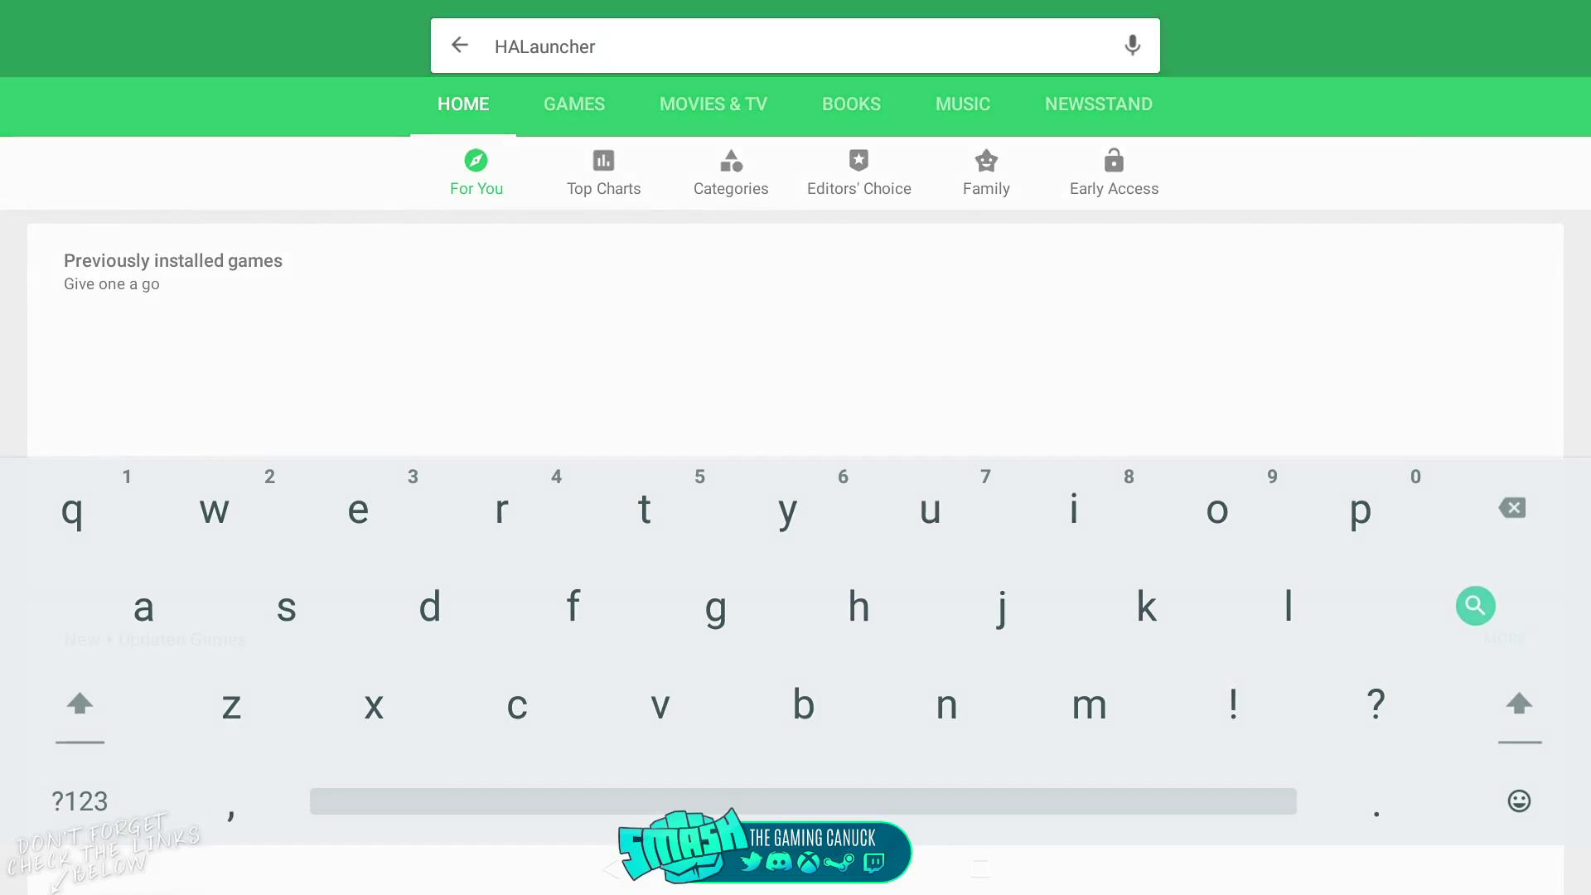
pyautogui.press('Return')
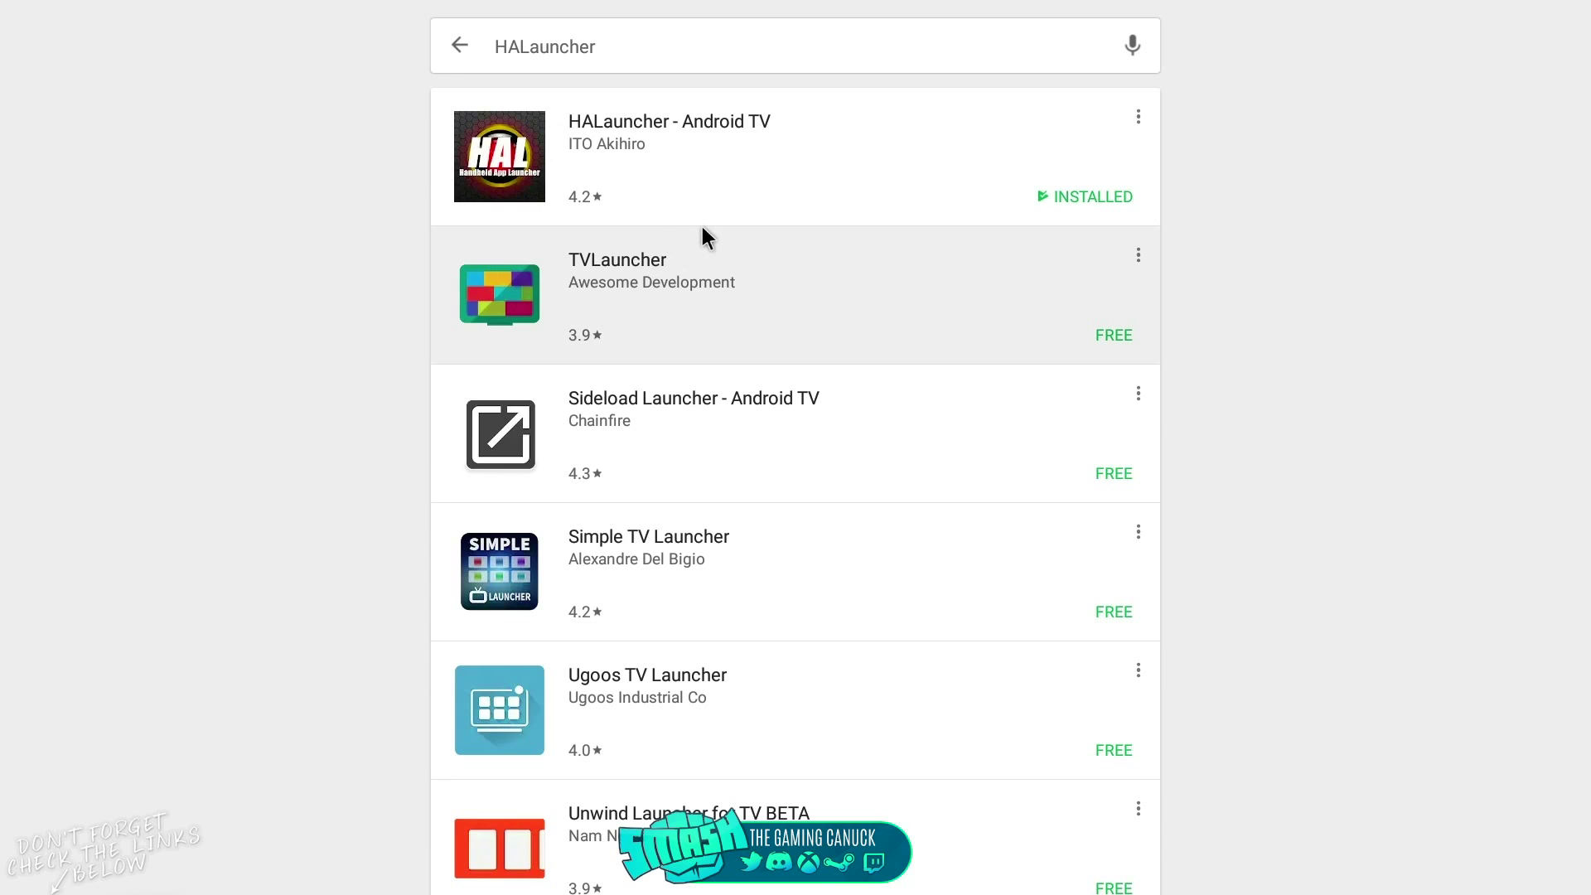
pyautogui.click(767, 197)
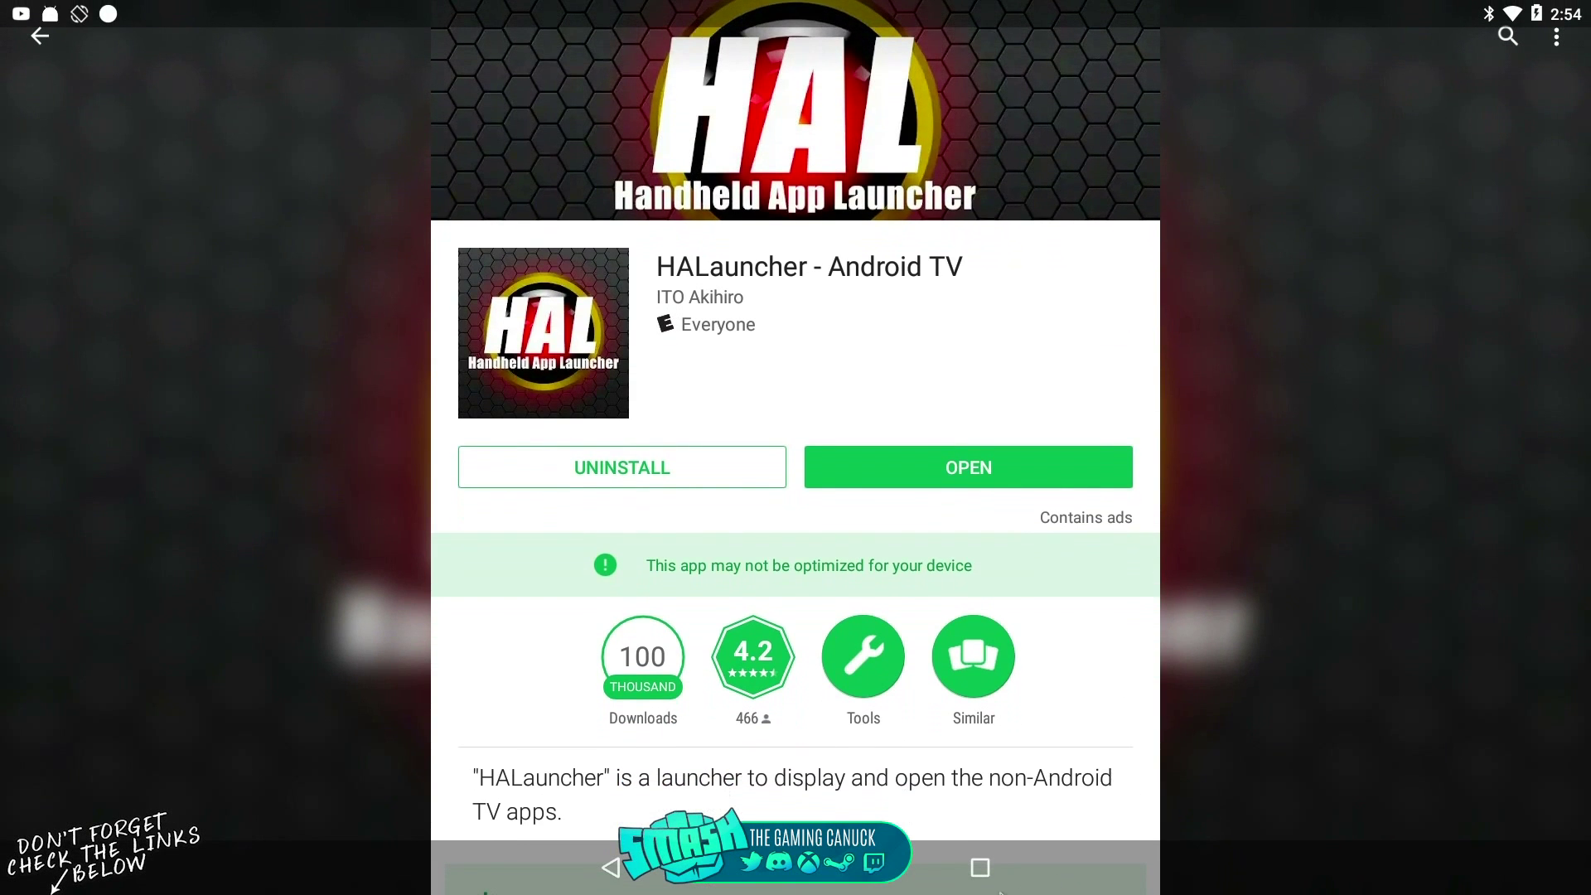
# Go to the Android home screen and launch HALauncher from the installed apps list.
pyautogui.hotkey('alt', 'Tab')
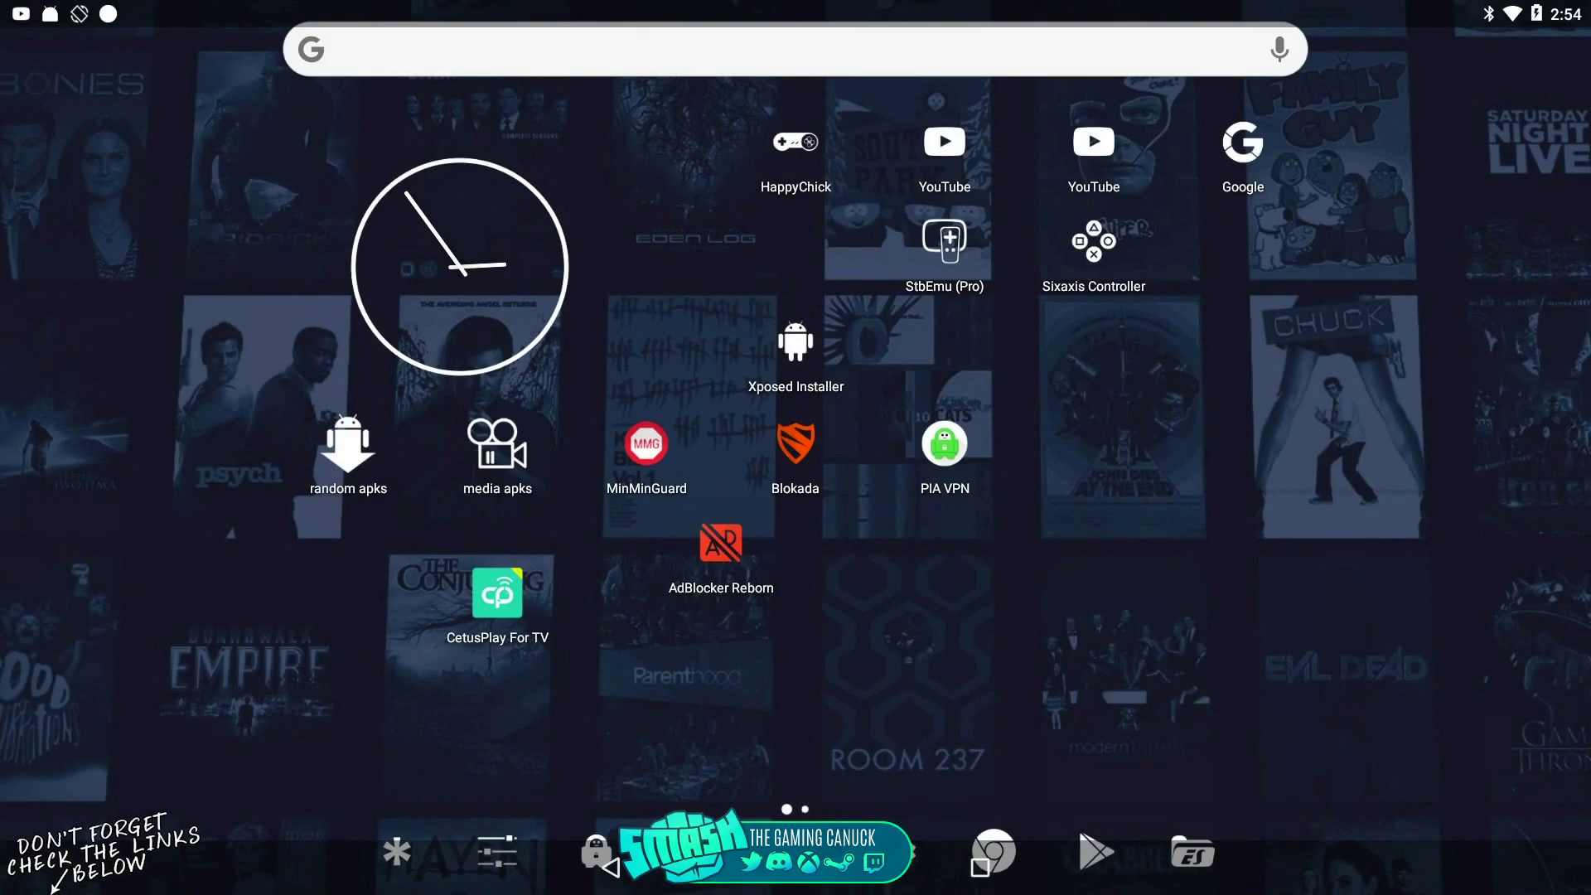
pyautogui.click(795, 862)
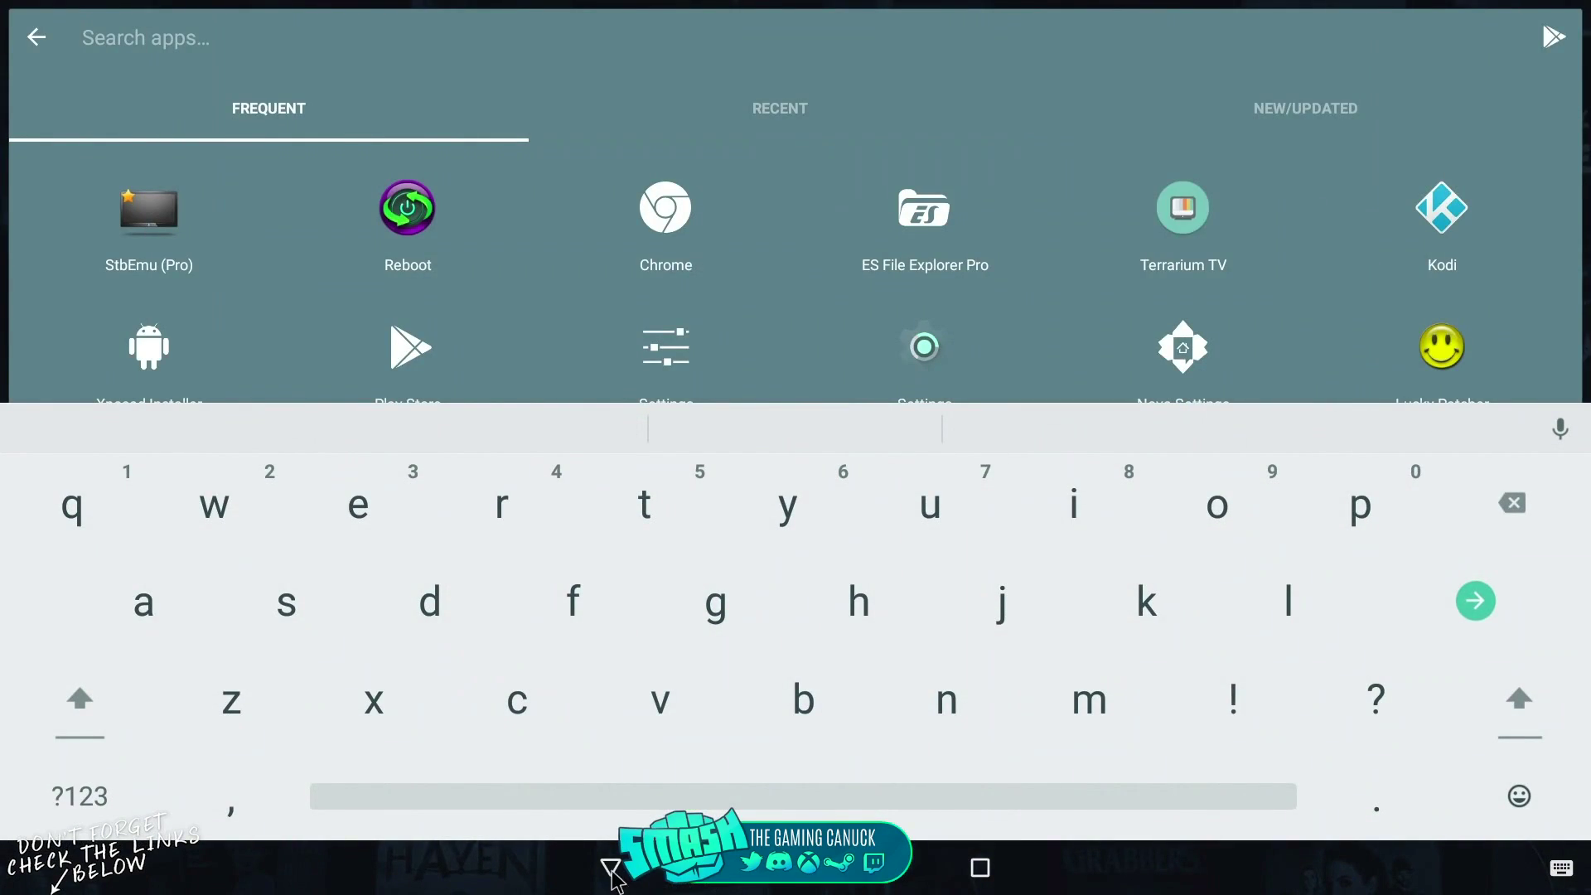
pyautogui.click(611, 870)
pyautogui.click(612, 870)
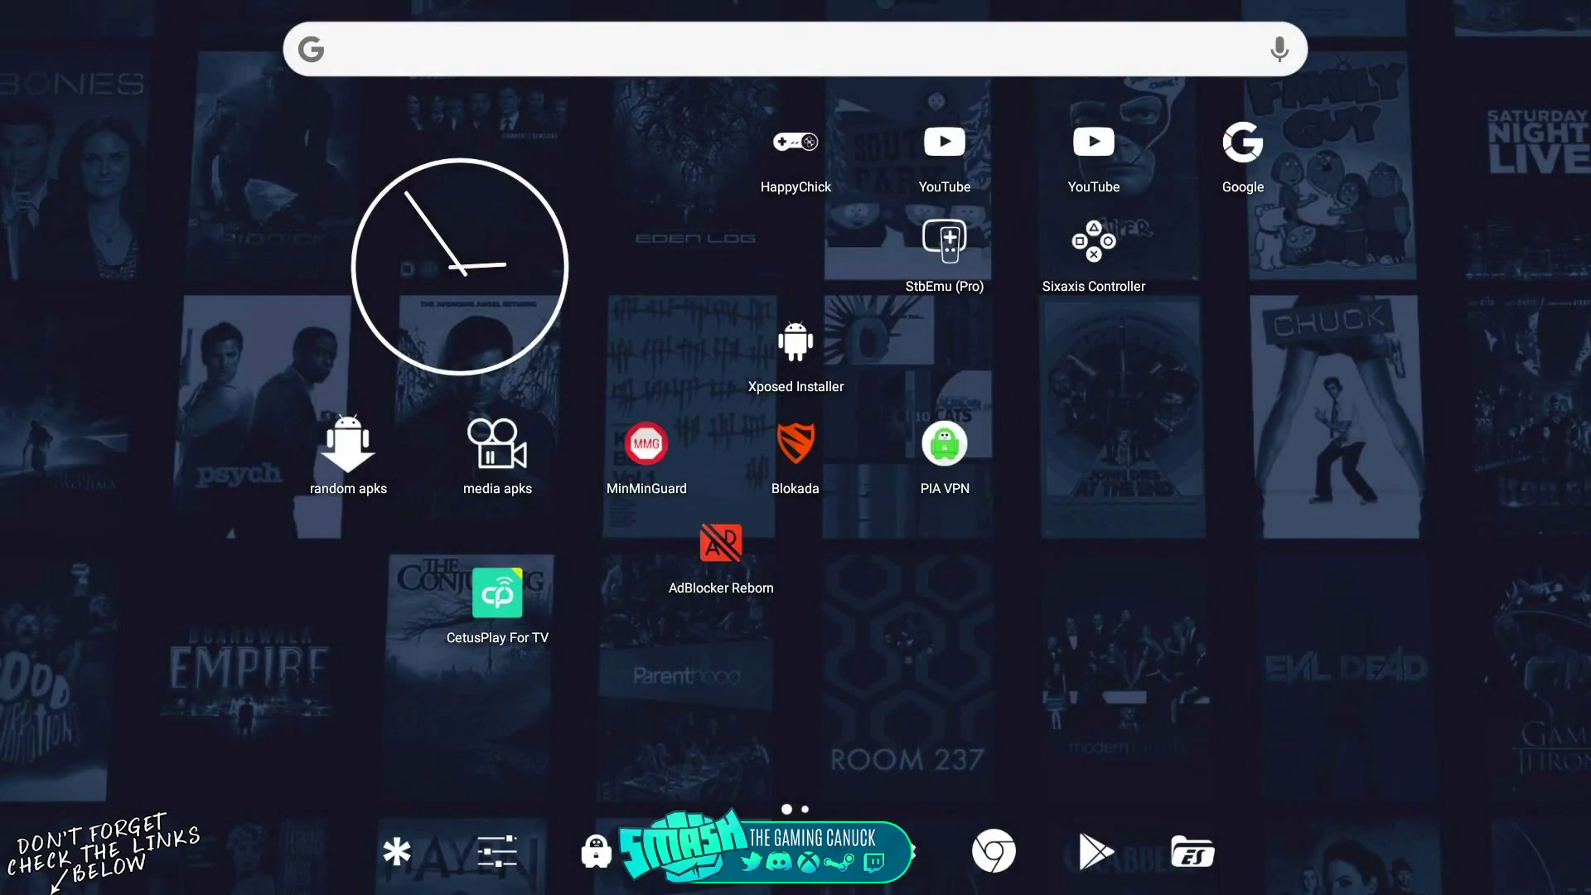
pyautogui.click(795, 862)
pyautogui.scroll(-8, 785, 664)
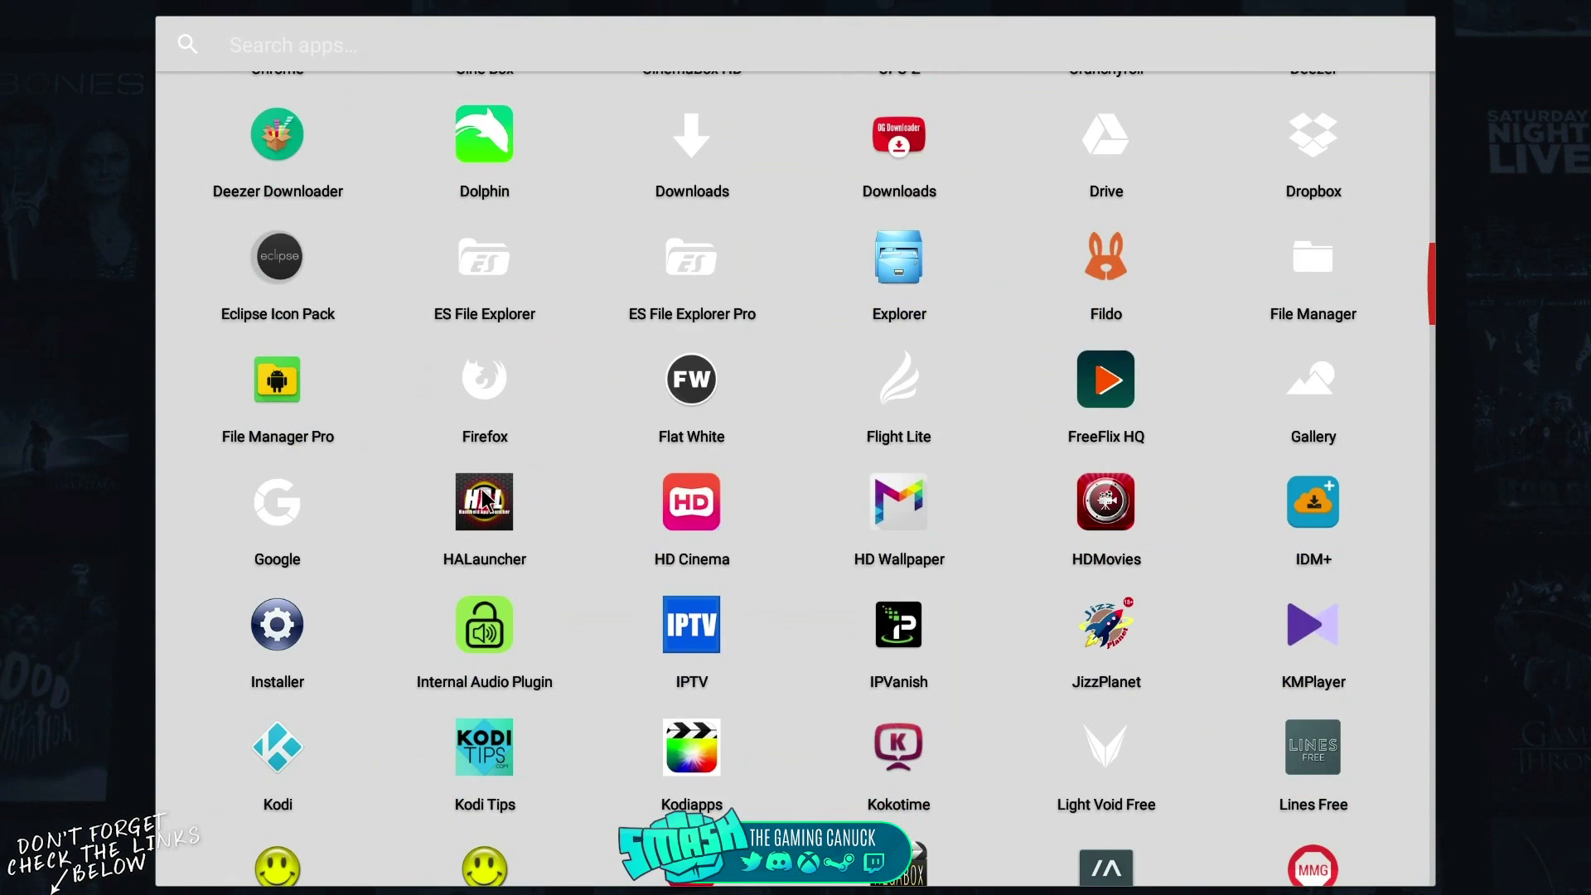
pyautogui.click(485, 498)
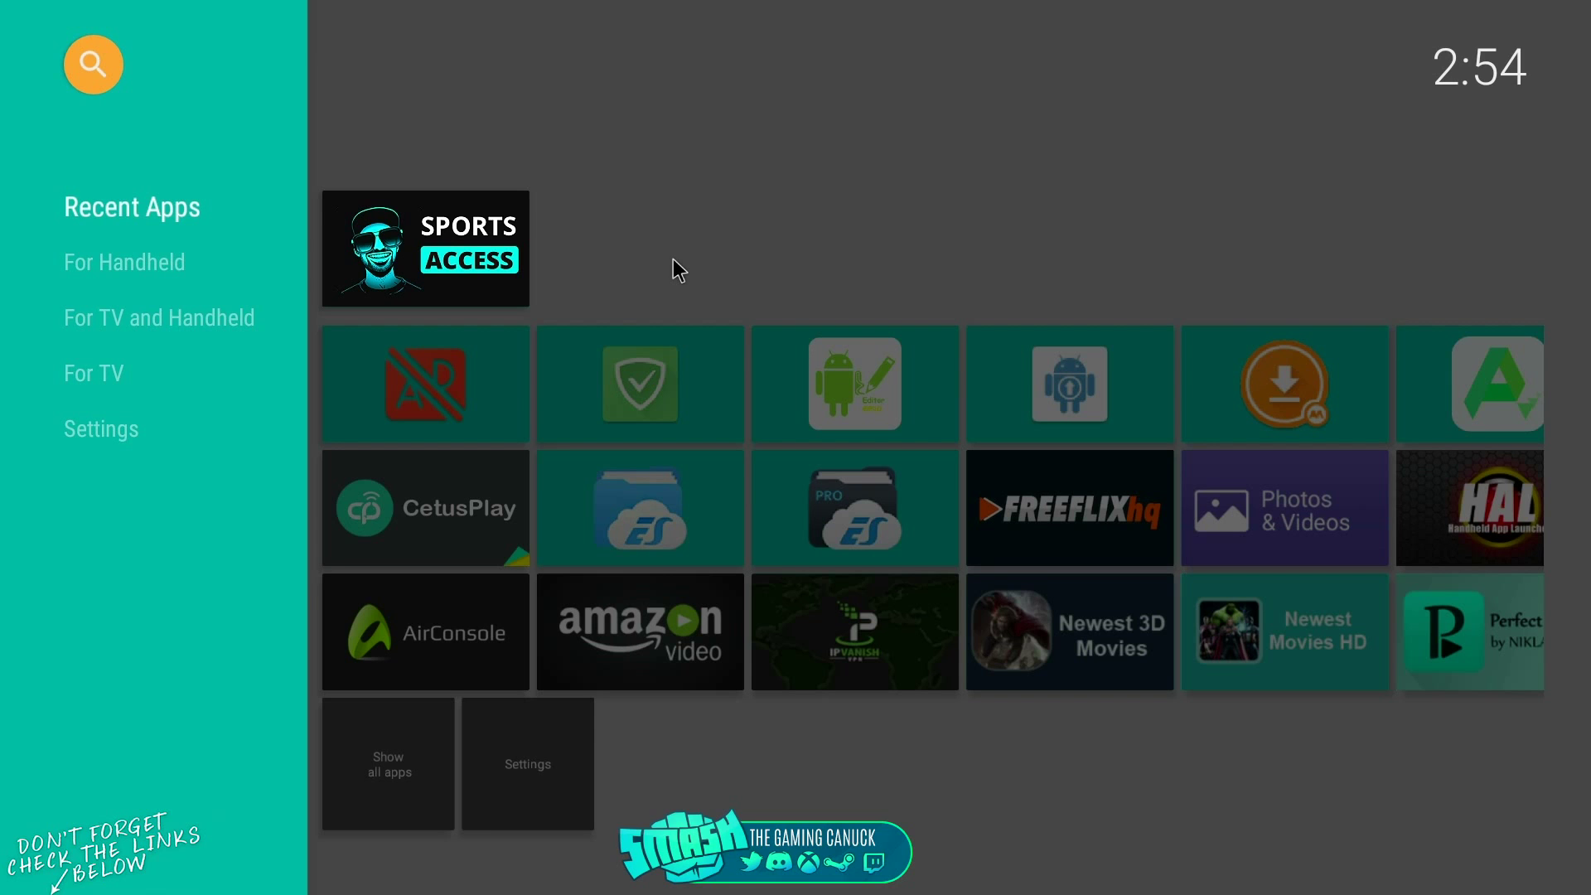
# Browse HALauncher's All apps grid, then open the launcher's Settings tile.
pyautogui.press('Down')
pyautogui.press('Down')
pyautogui.press('Down')
pyautogui.press('Down')
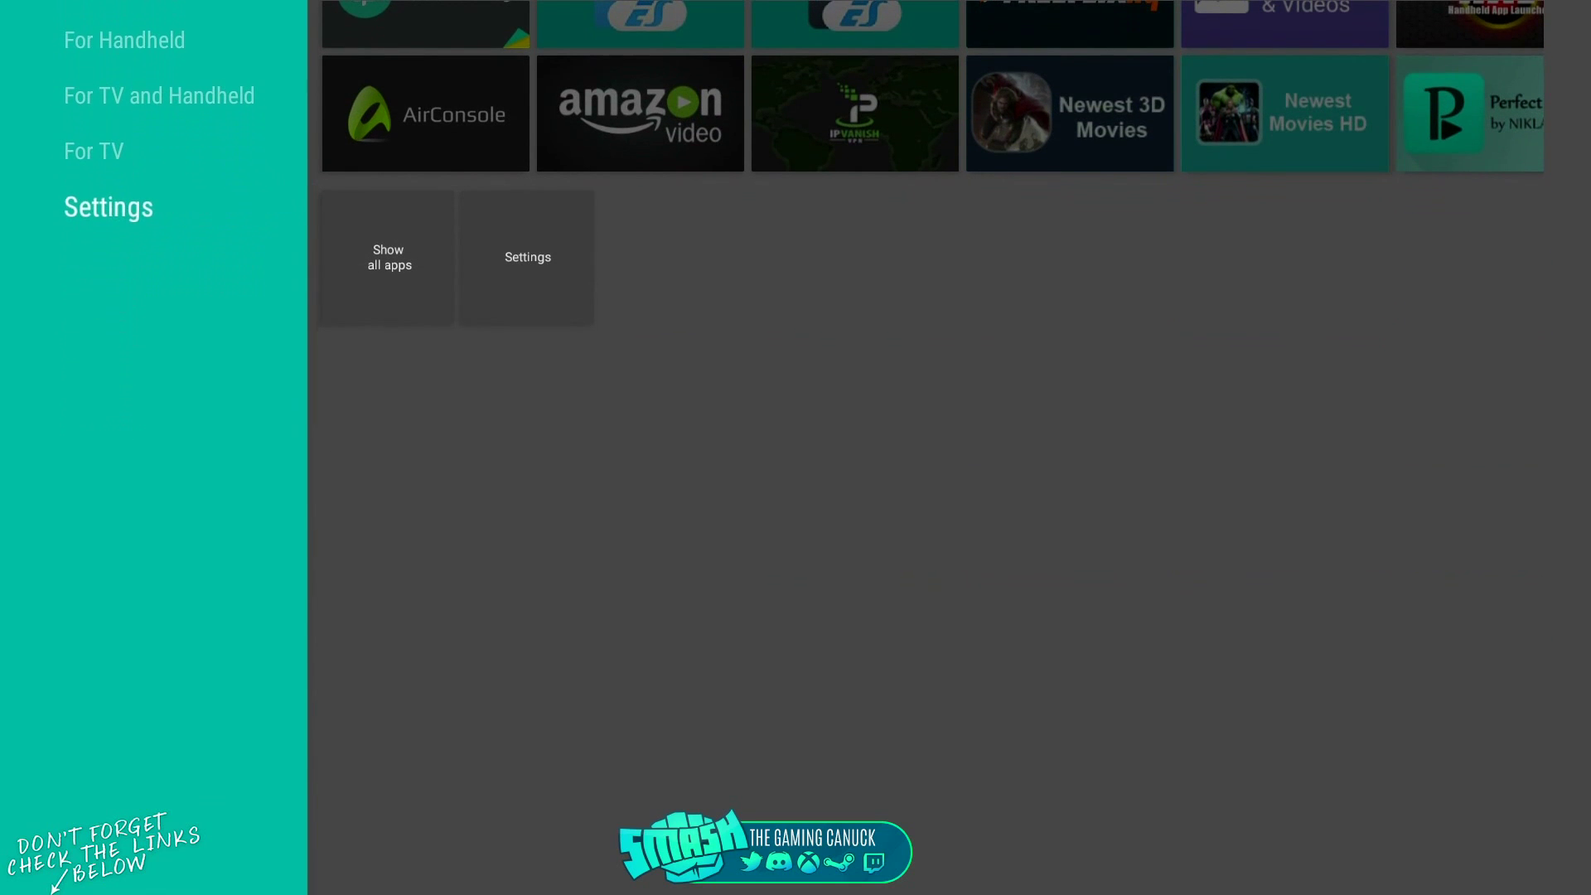
pyautogui.press('Right')
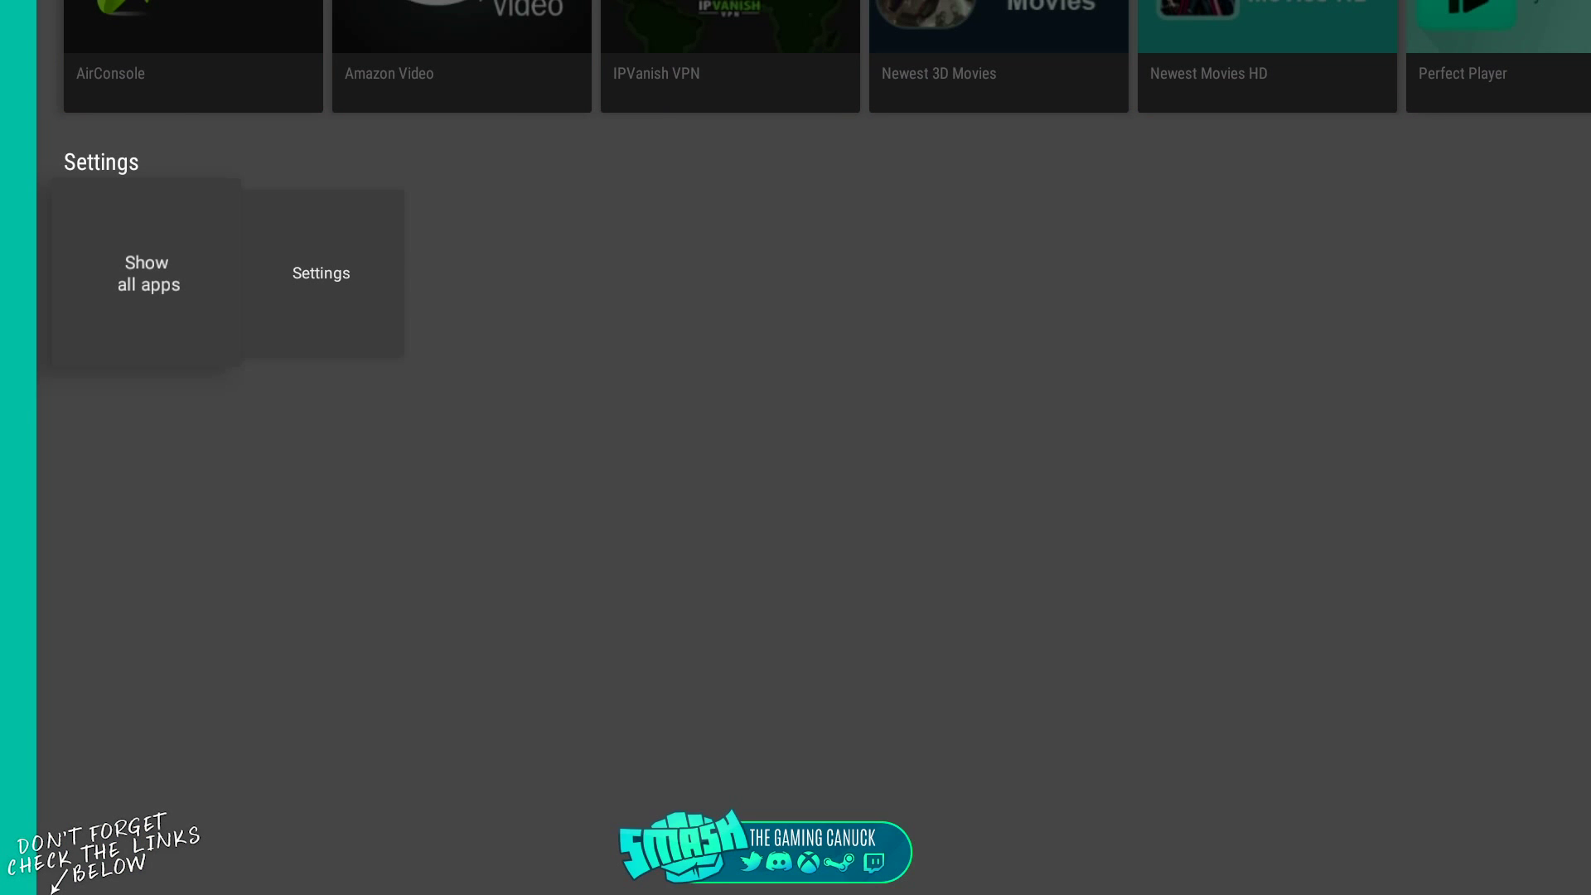
pyautogui.press('Return')
pyautogui.press('Right')
pyautogui.press('Right')
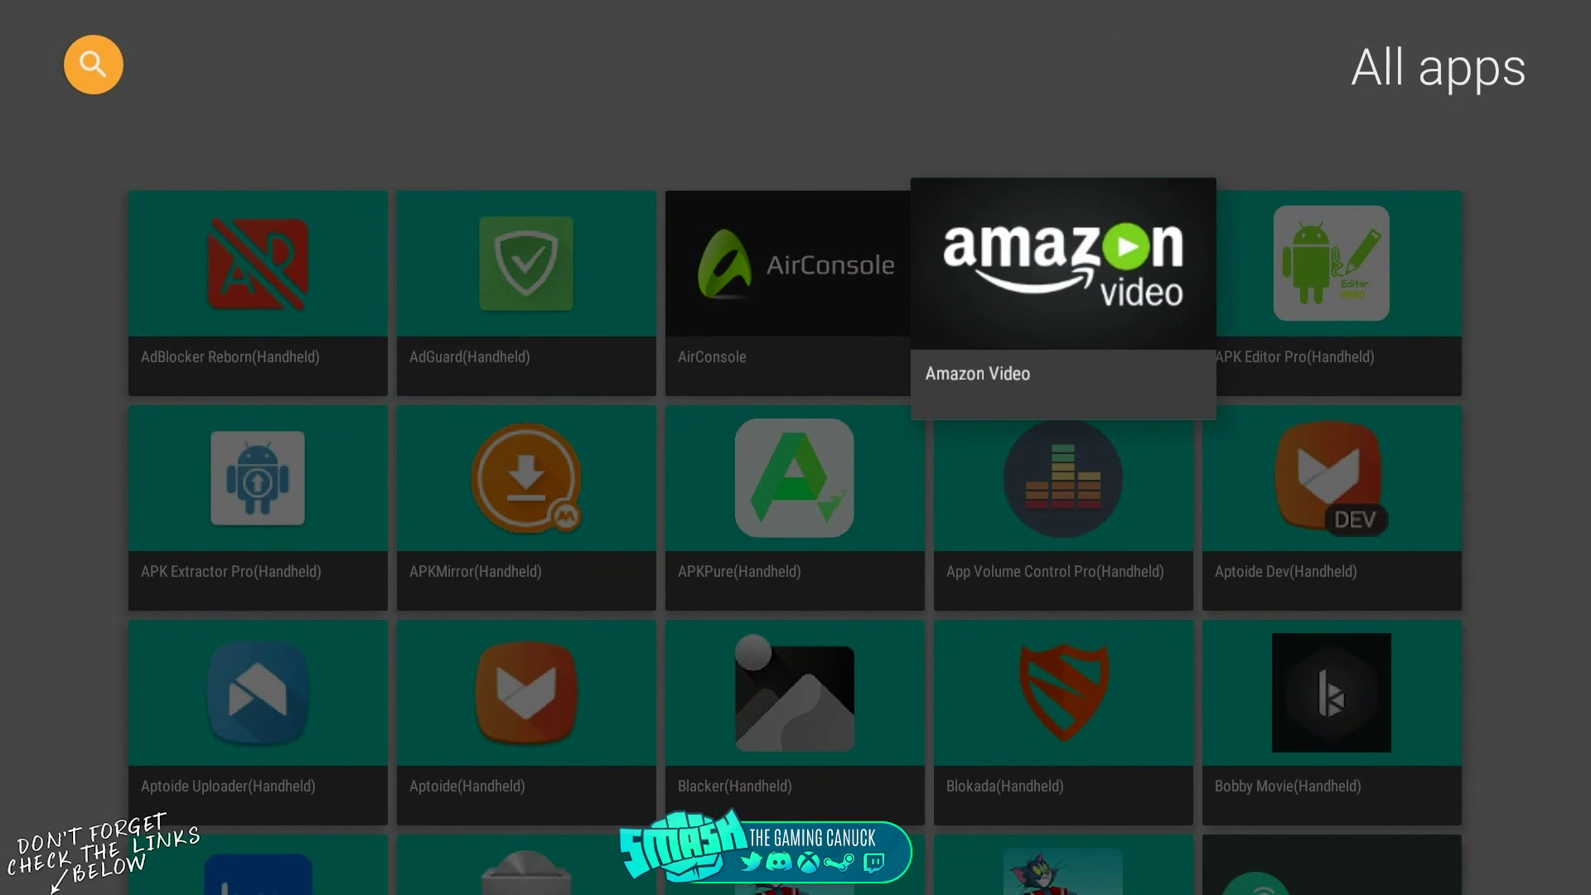
pyautogui.press('Down')
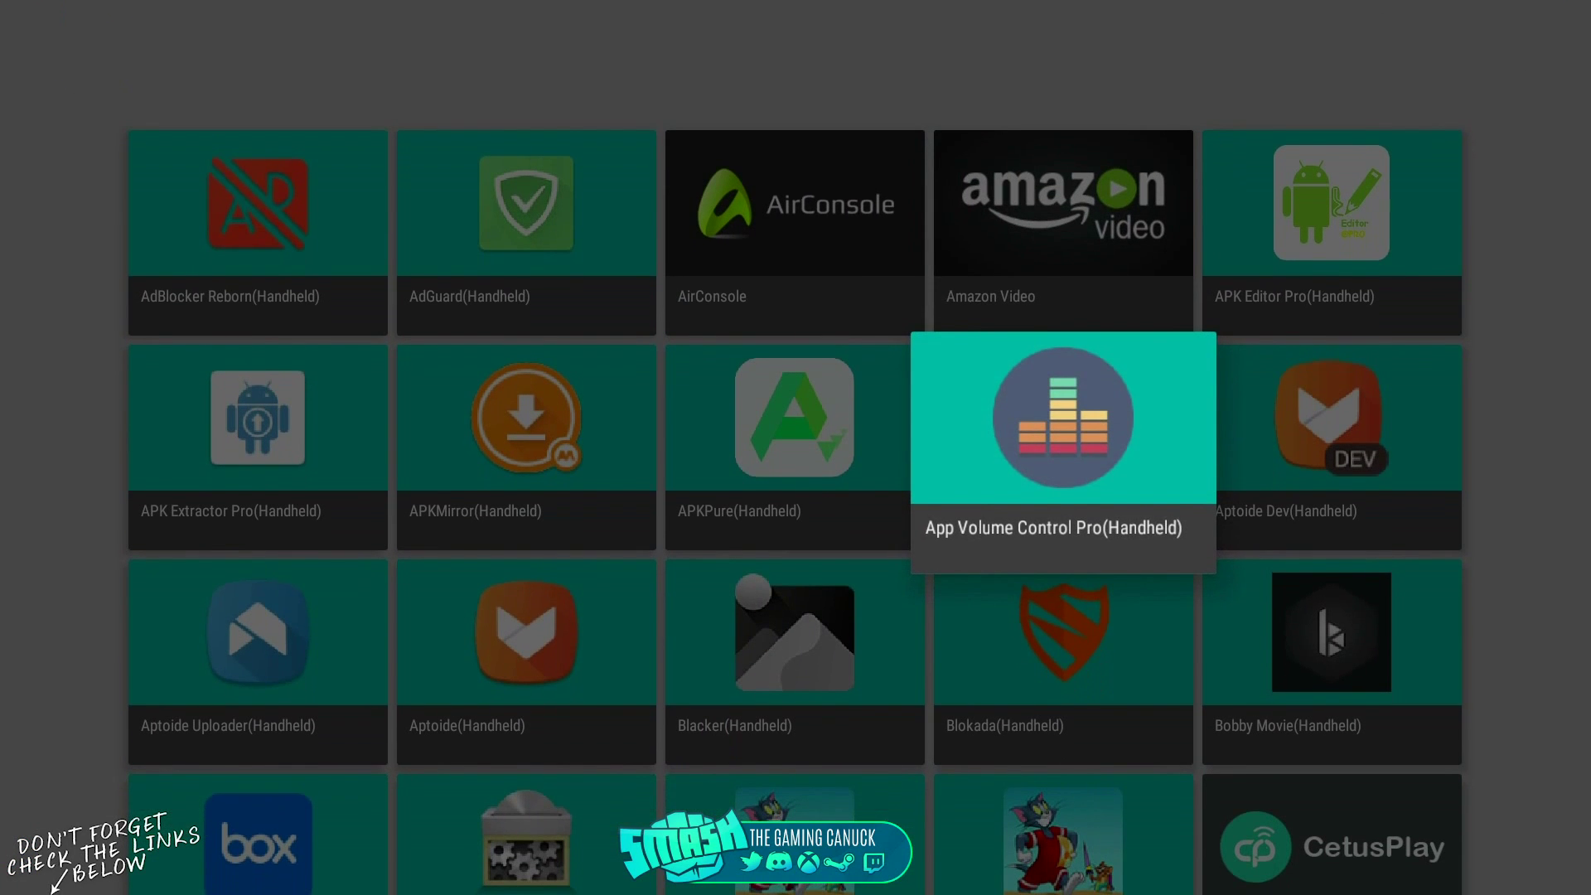
pyautogui.press('Escape')
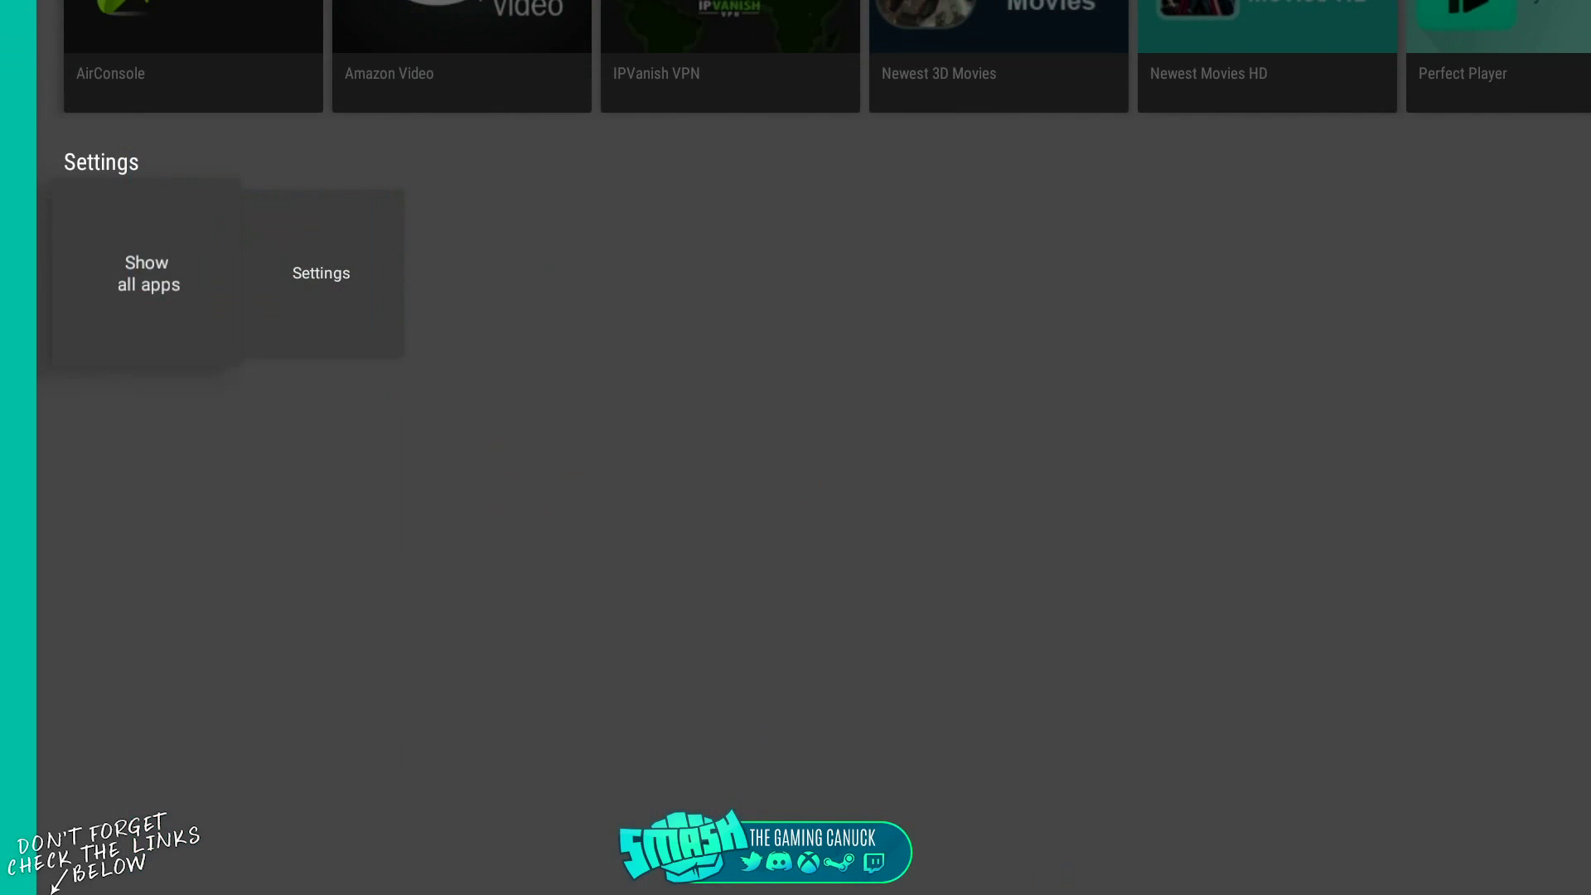
pyautogui.press('Right')
pyautogui.press('Return')
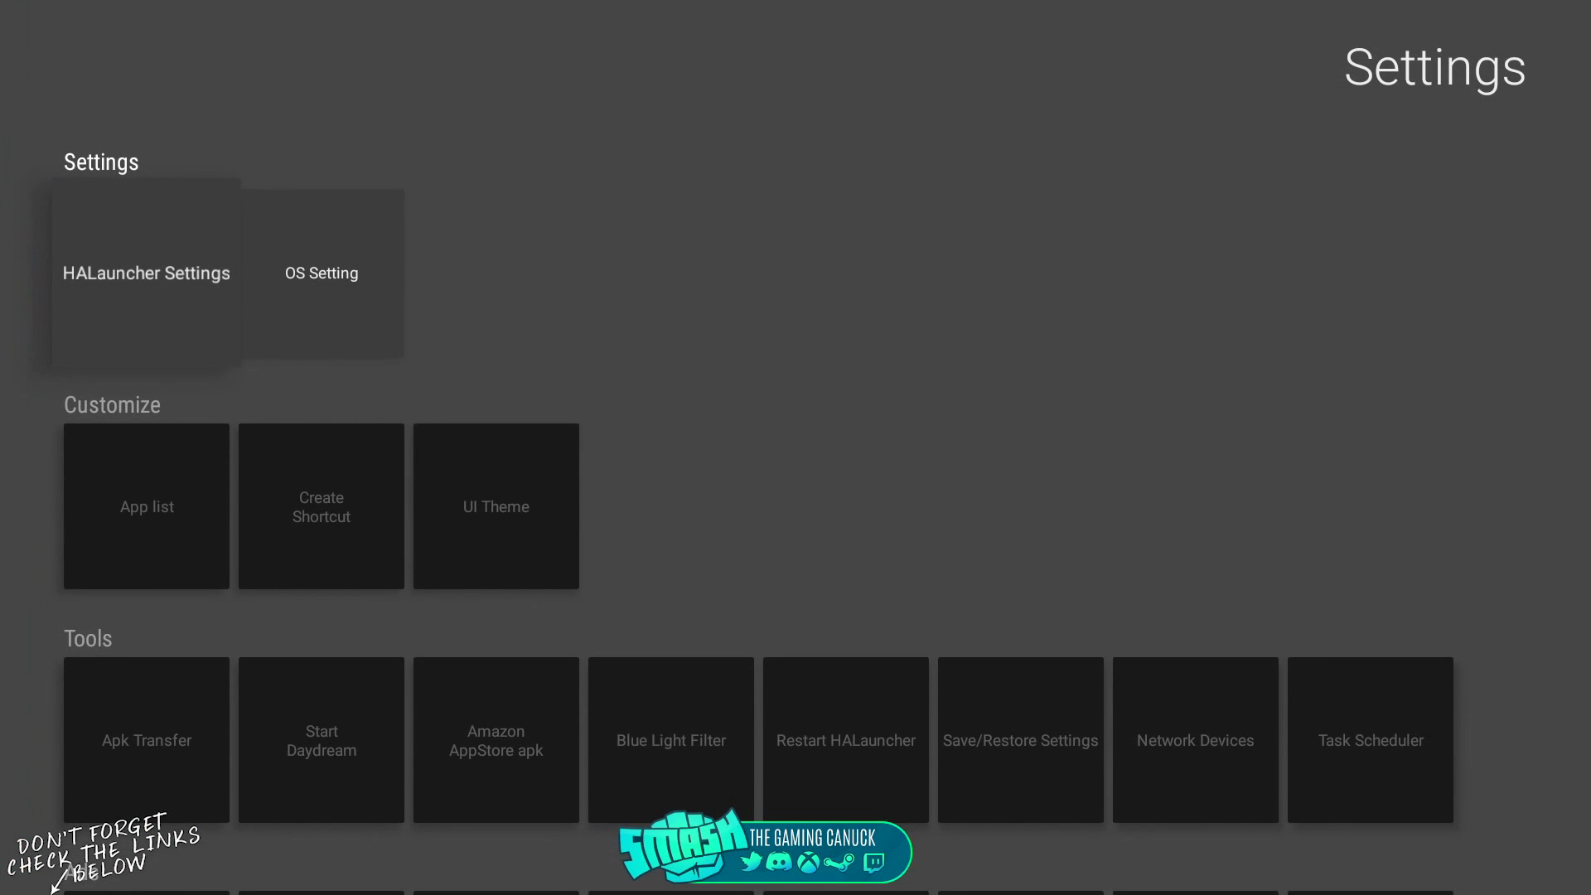
# Look through the UI Theme options and close them without changes.
pyautogui.press('Down')
pyautogui.press('Right')
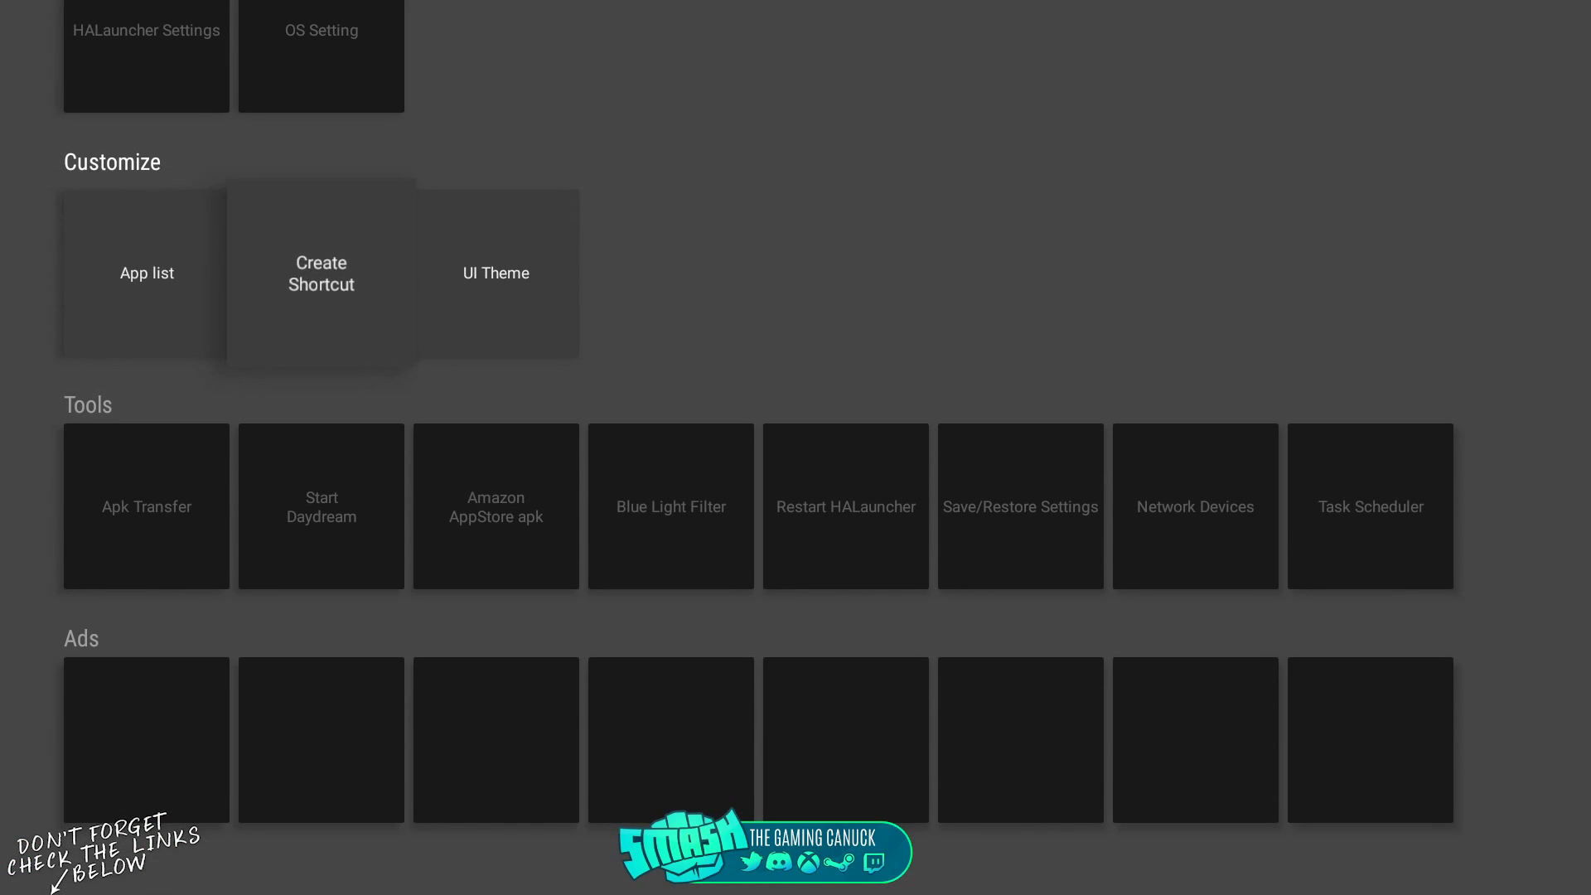
pyautogui.press('Right')
pyautogui.press('Return')
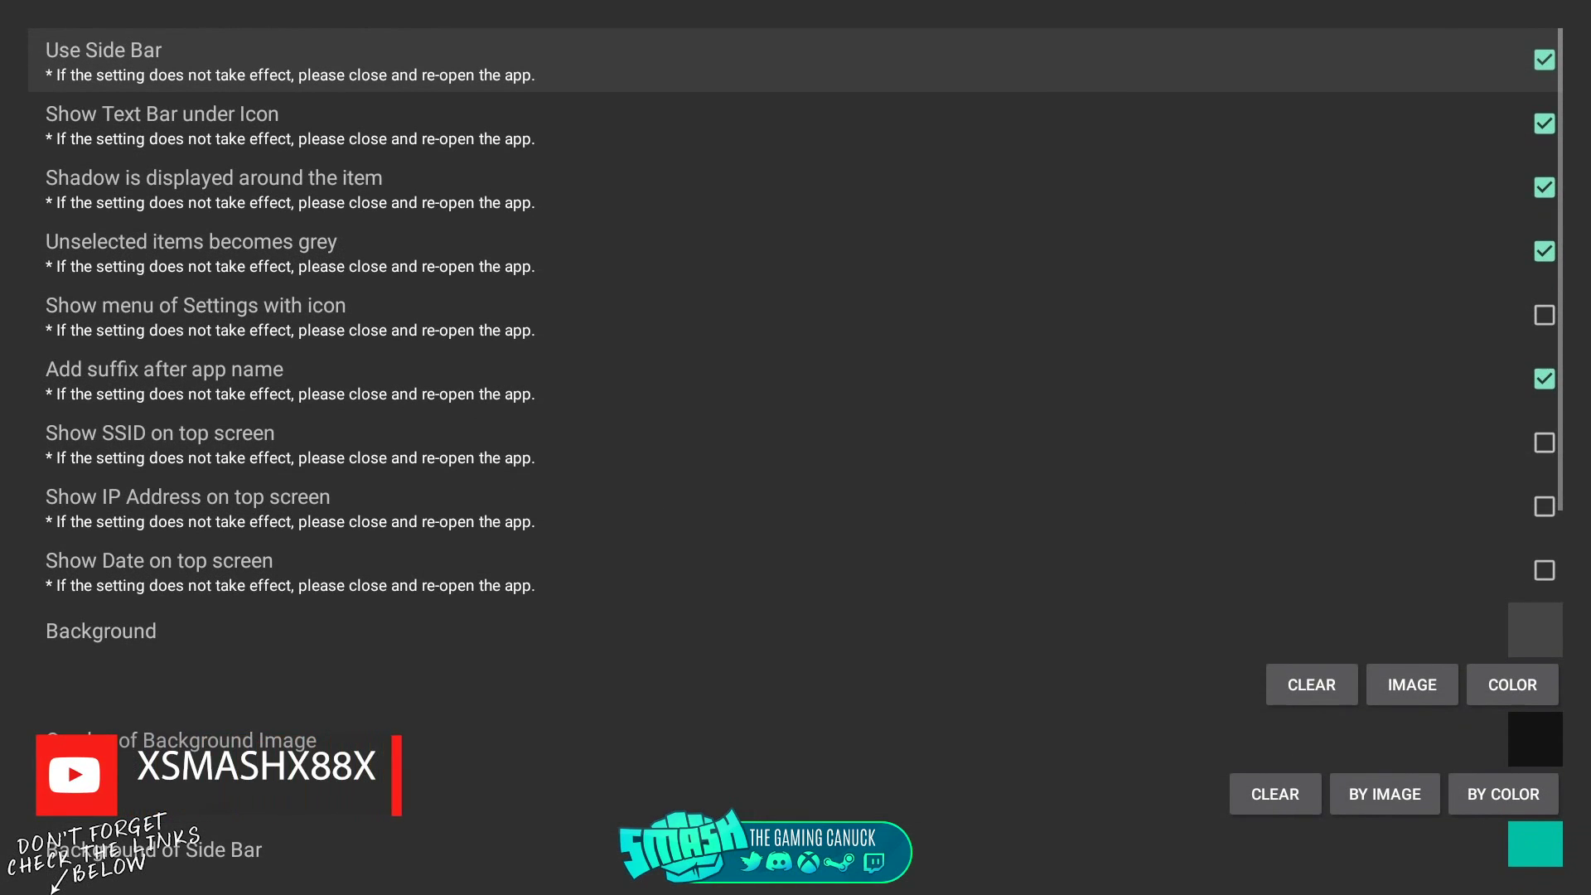
pyautogui.press('Down')
pyautogui.press('Down')
pyautogui.press('Down')
pyautogui.press('Escape')
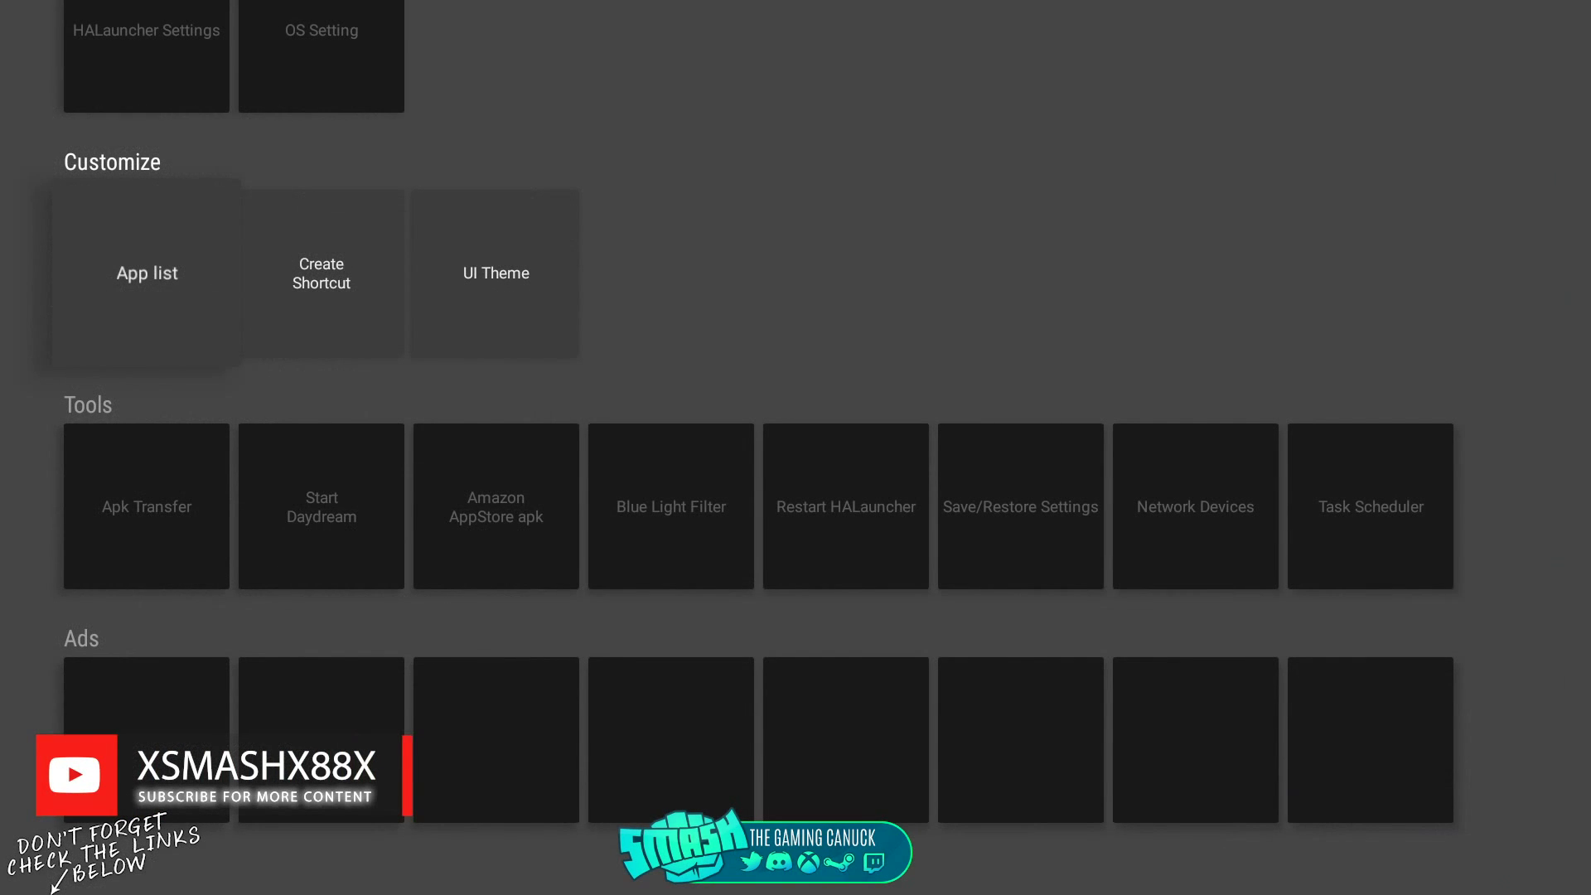
# Browse the Create Shortcut types and advanced editor, then cancel back to Settings.
pyautogui.press('Right')
pyautogui.press('Return')
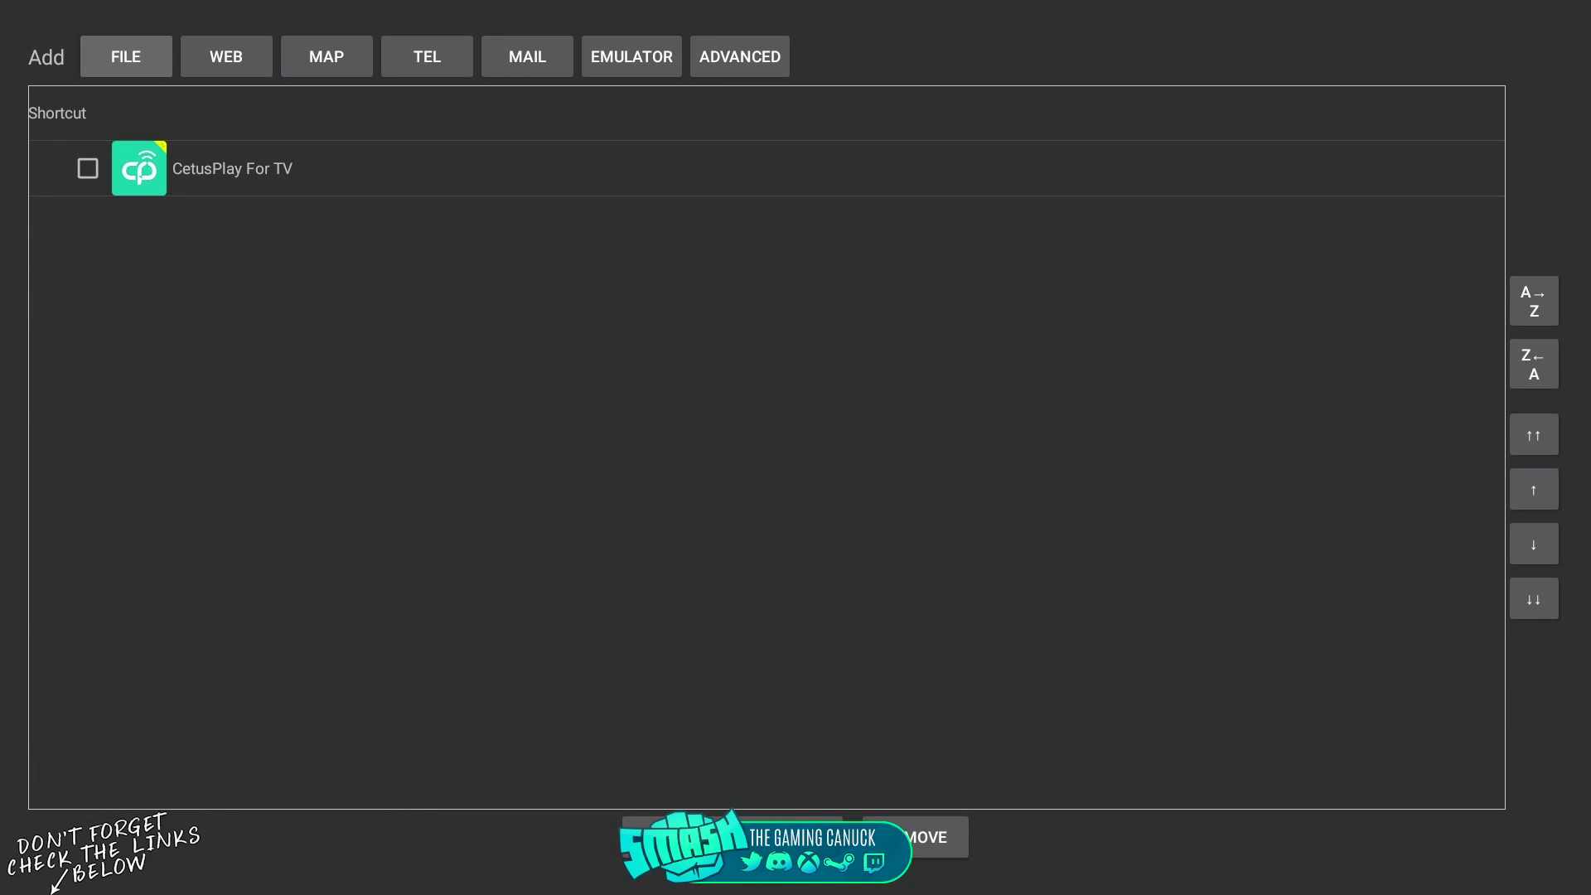
pyautogui.press('Right')
pyautogui.press('Right')
pyautogui.press('Right')
pyautogui.press('Right')
pyautogui.press('Right')
pyautogui.press('Right')
pyautogui.press('Left')
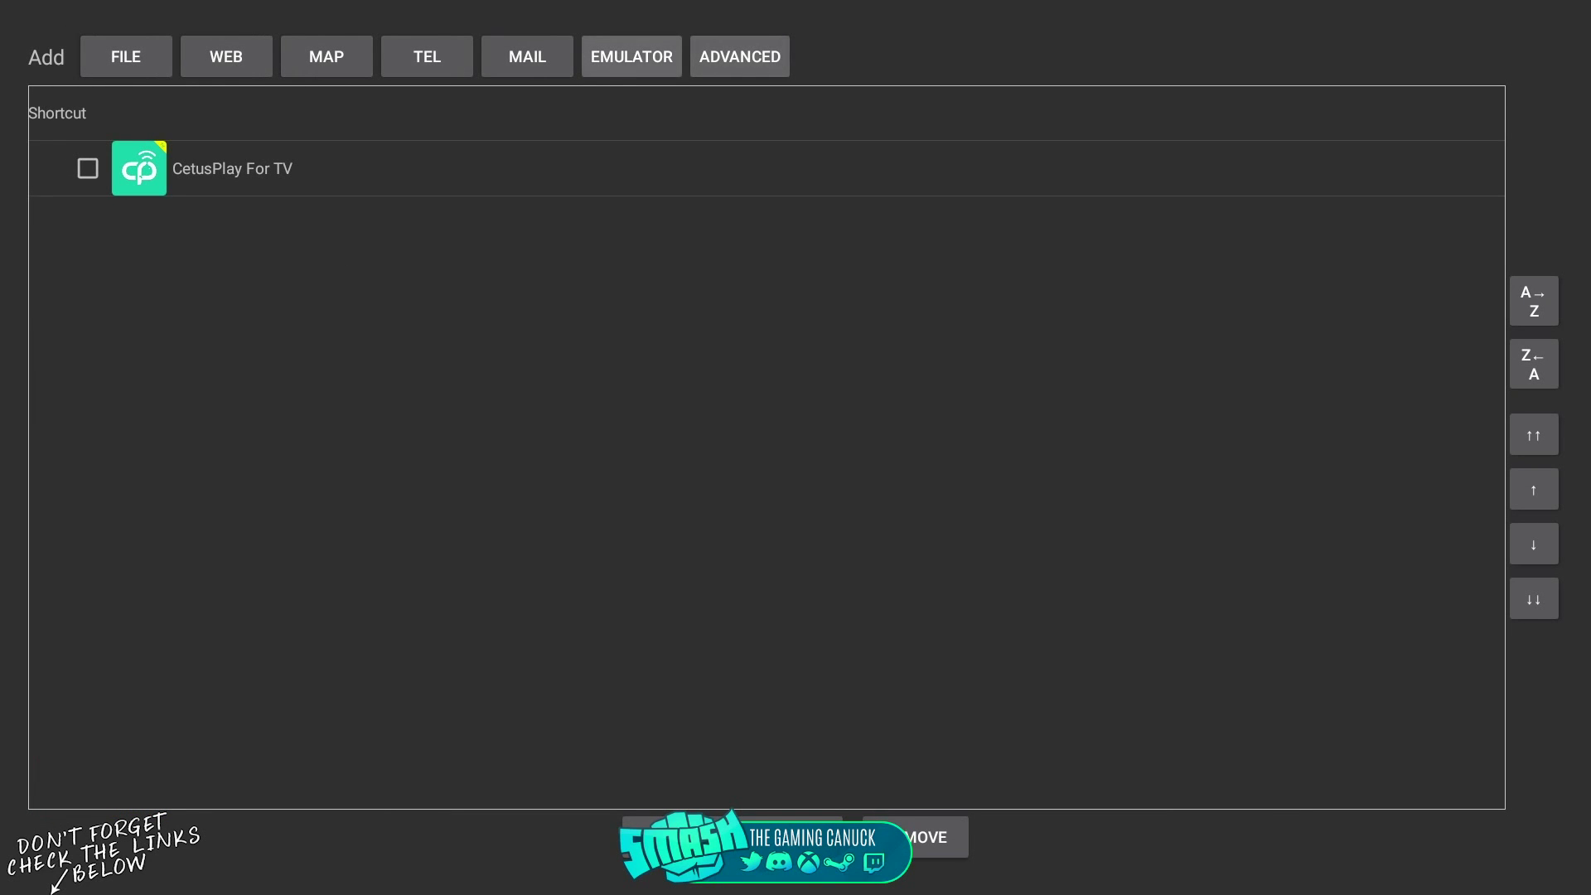
pyautogui.press('Left')
pyautogui.press('Left')
pyautogui.press('Left')
pyautogui.press('Left')
pyautogui.press('Right')
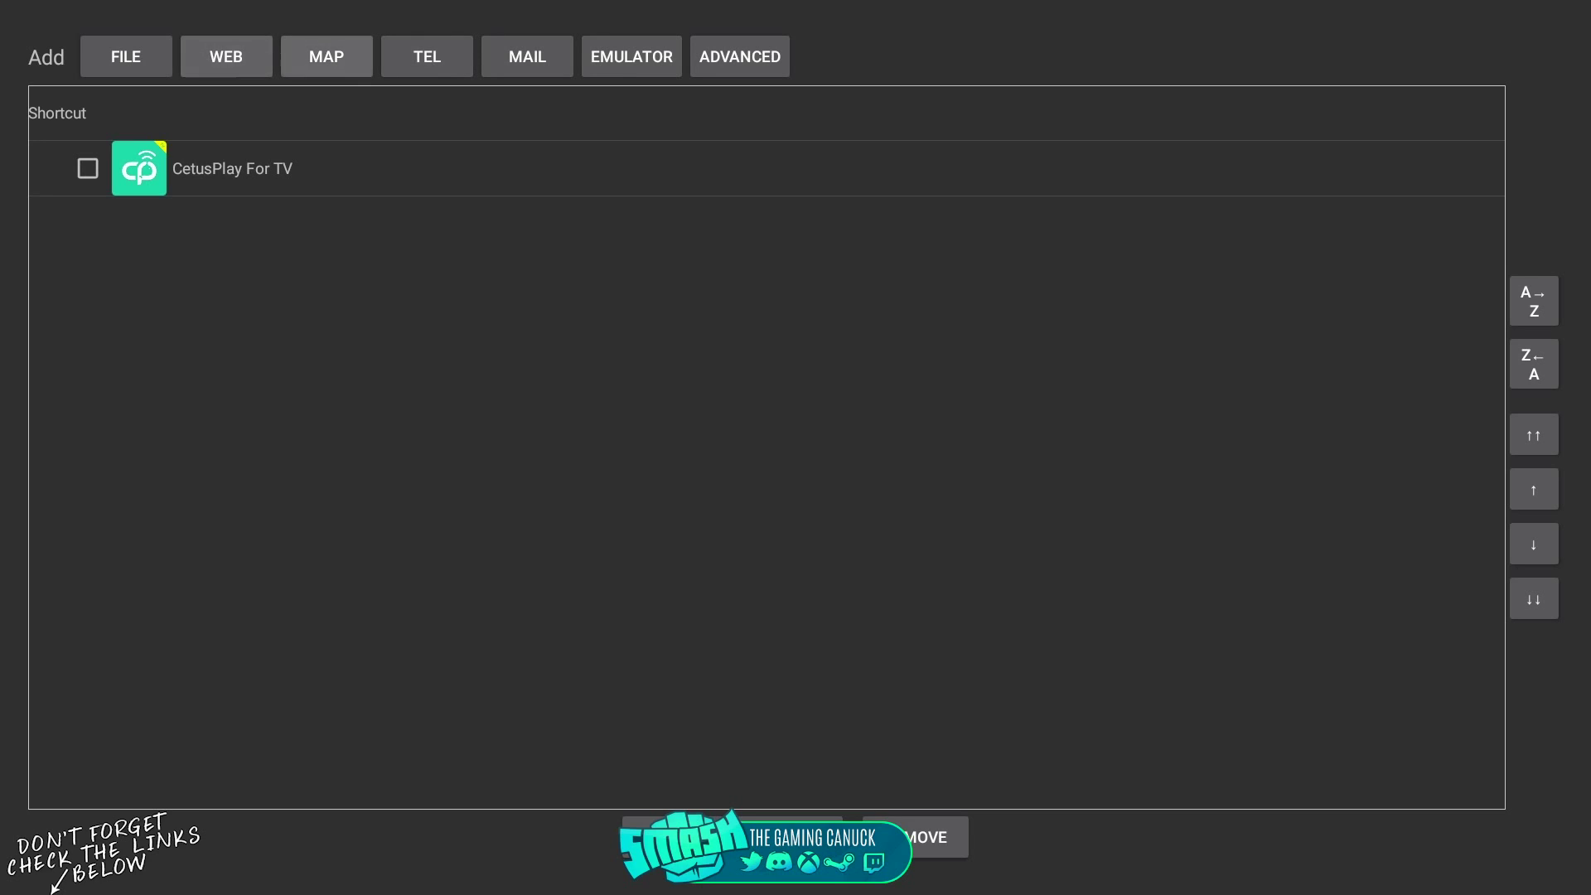
pyautogui.press('Right')
pyautogui.press('Right')
pyautogui.press('Right')
pyautogui.press('Right')
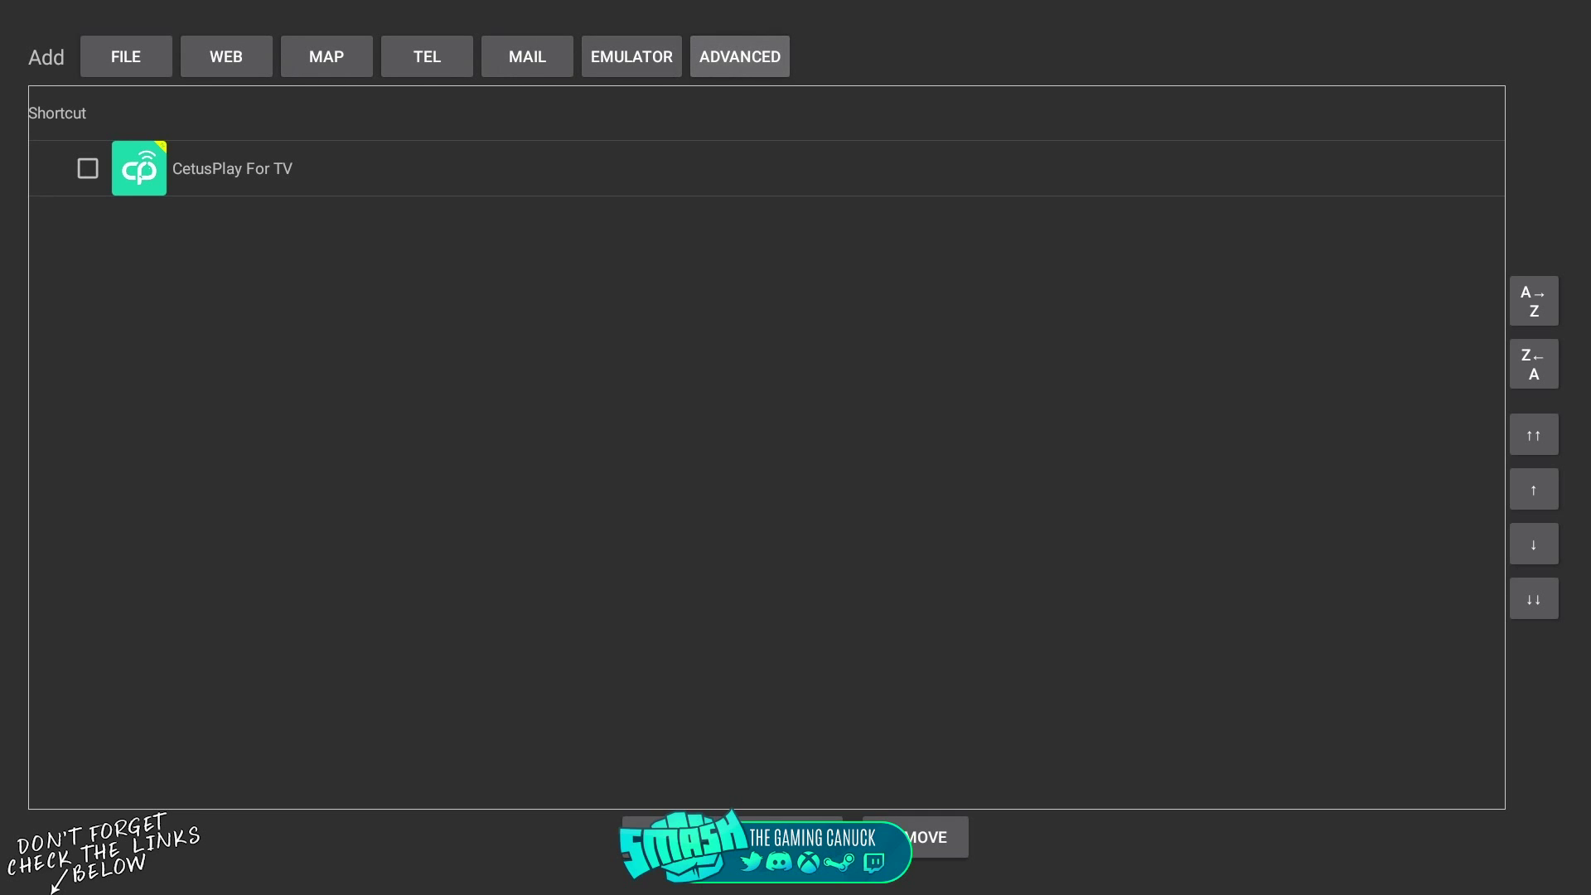
pyautogui.press('Return')
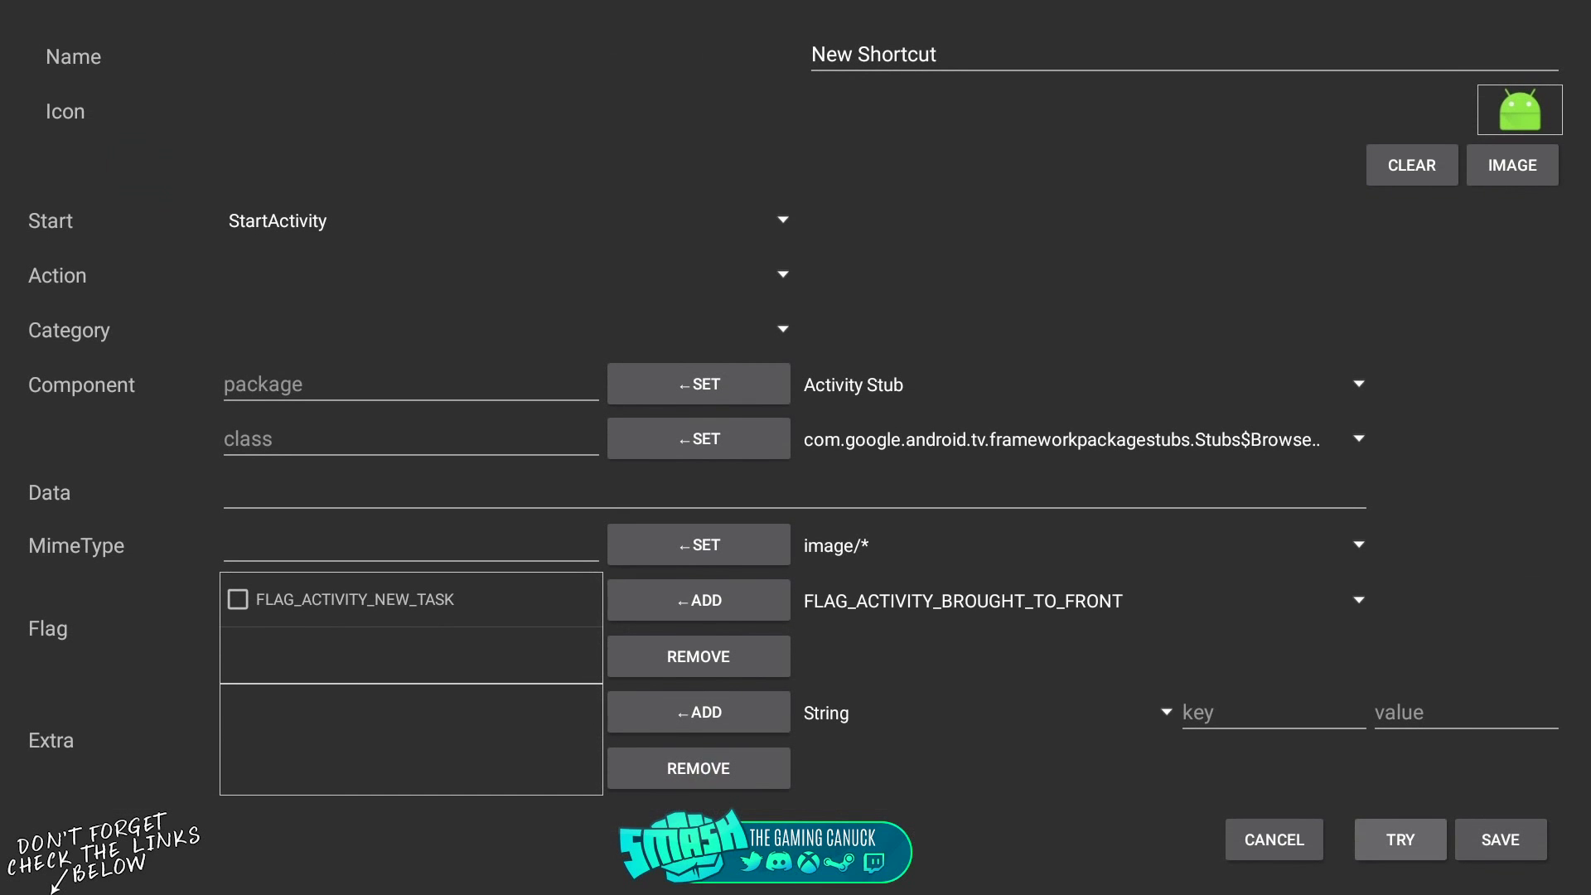
pyautogui.press('Escape')
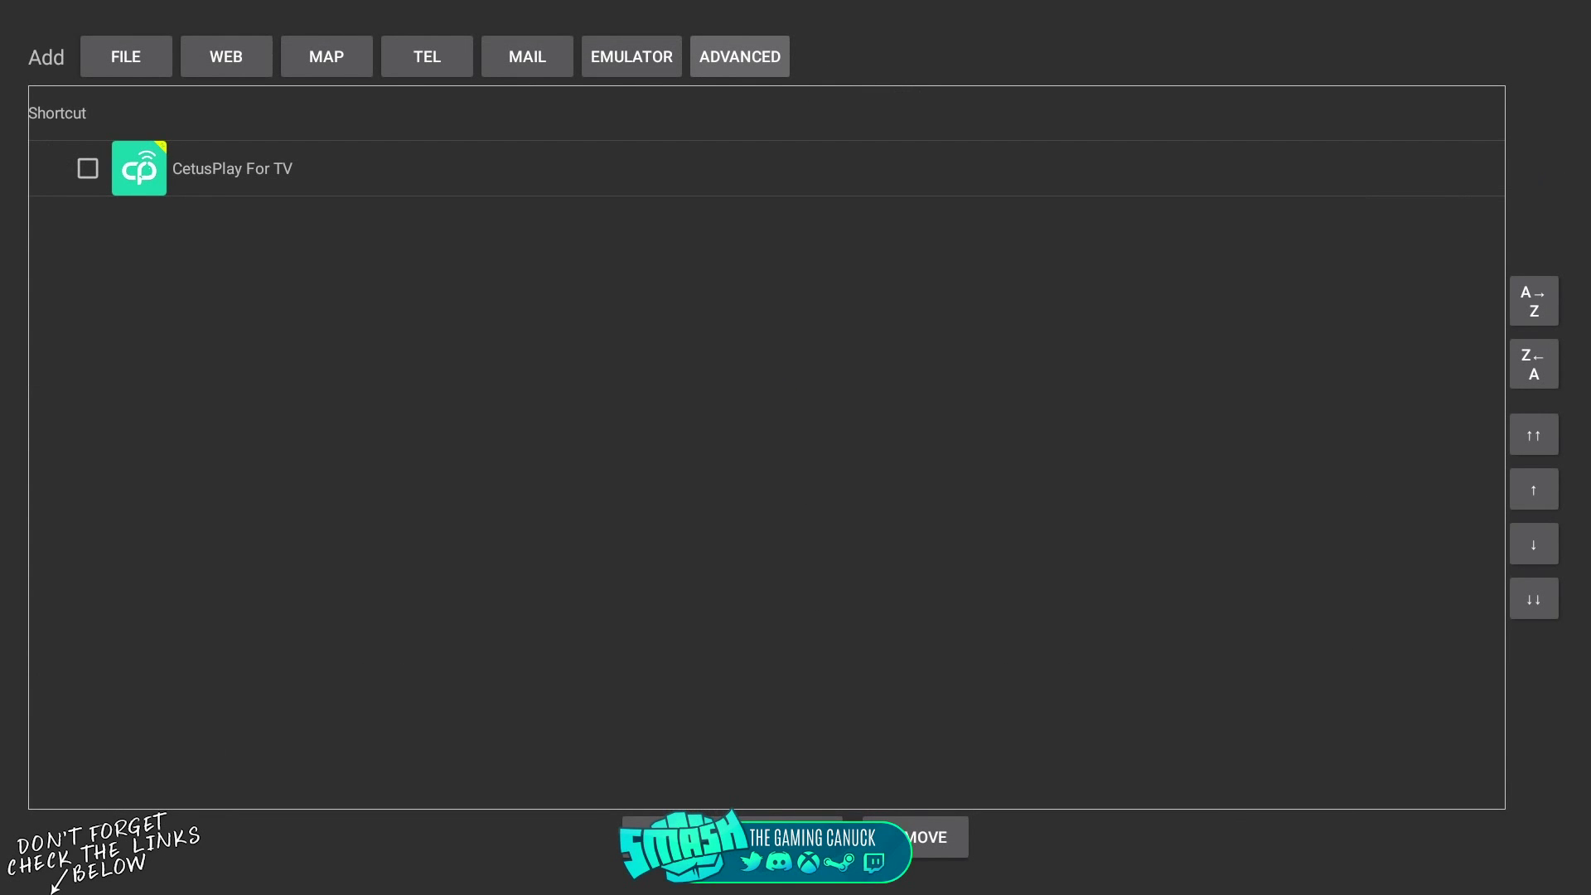
pyautogui.press('Escape')
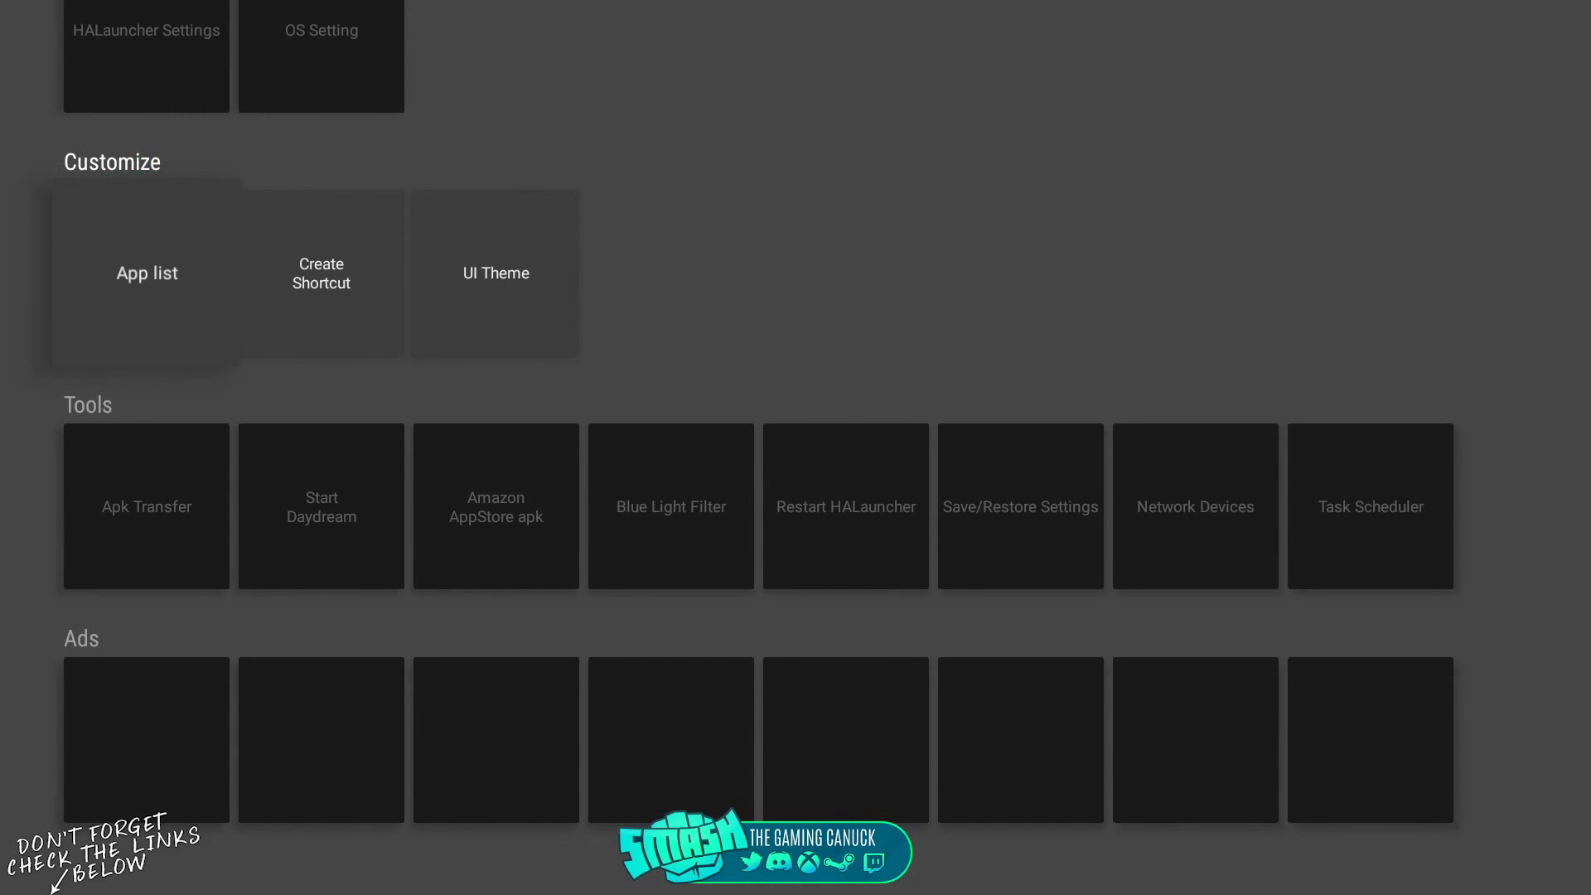
pyautogui.press('Return')
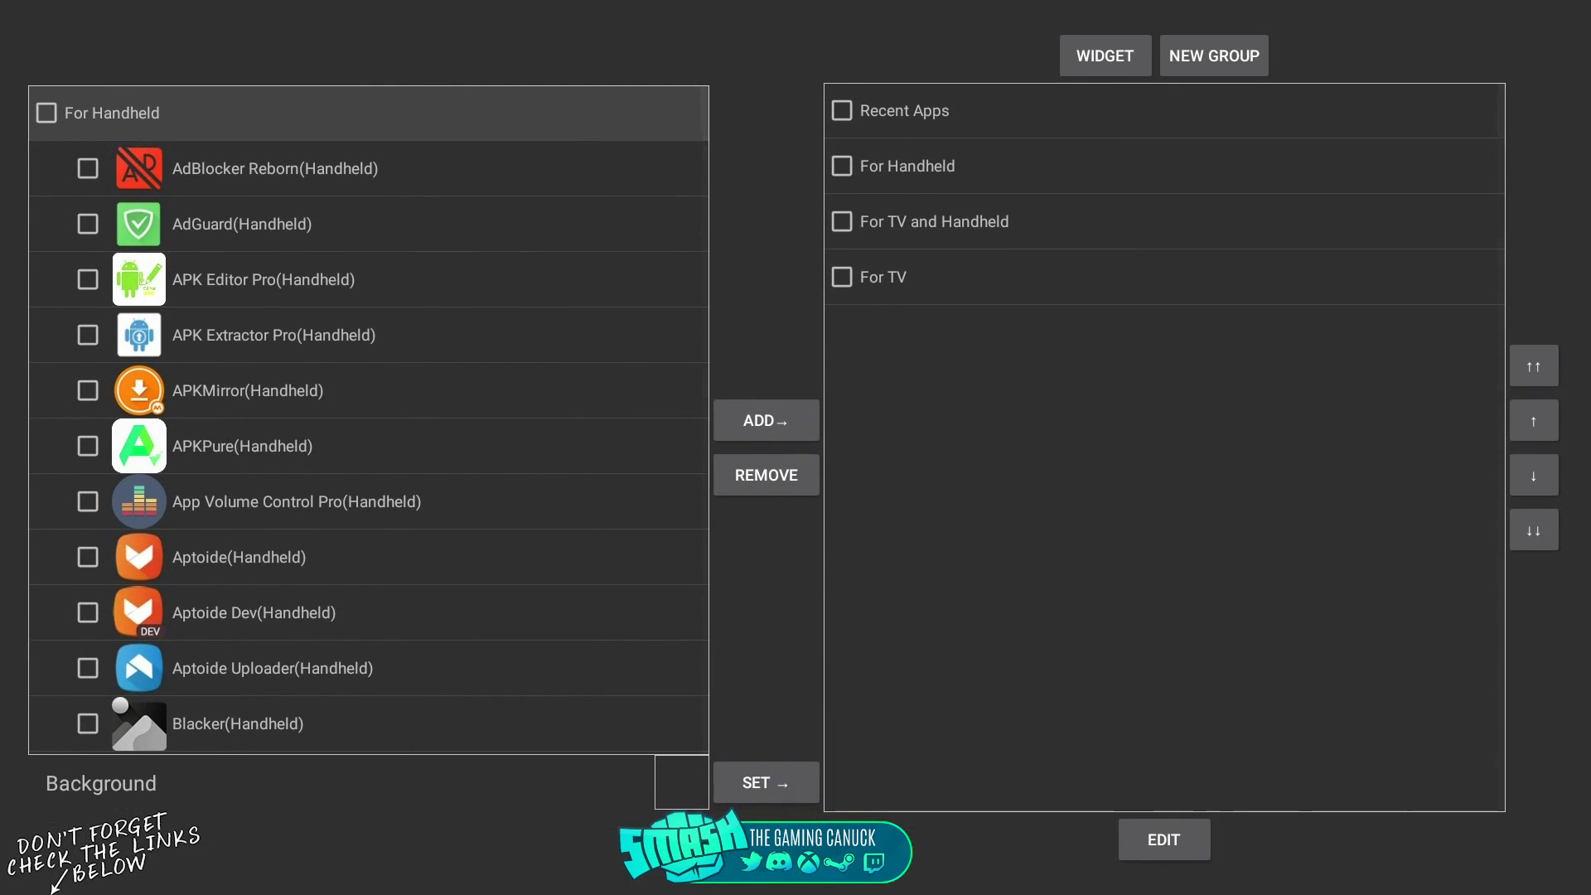
pyautogui.press('Right')
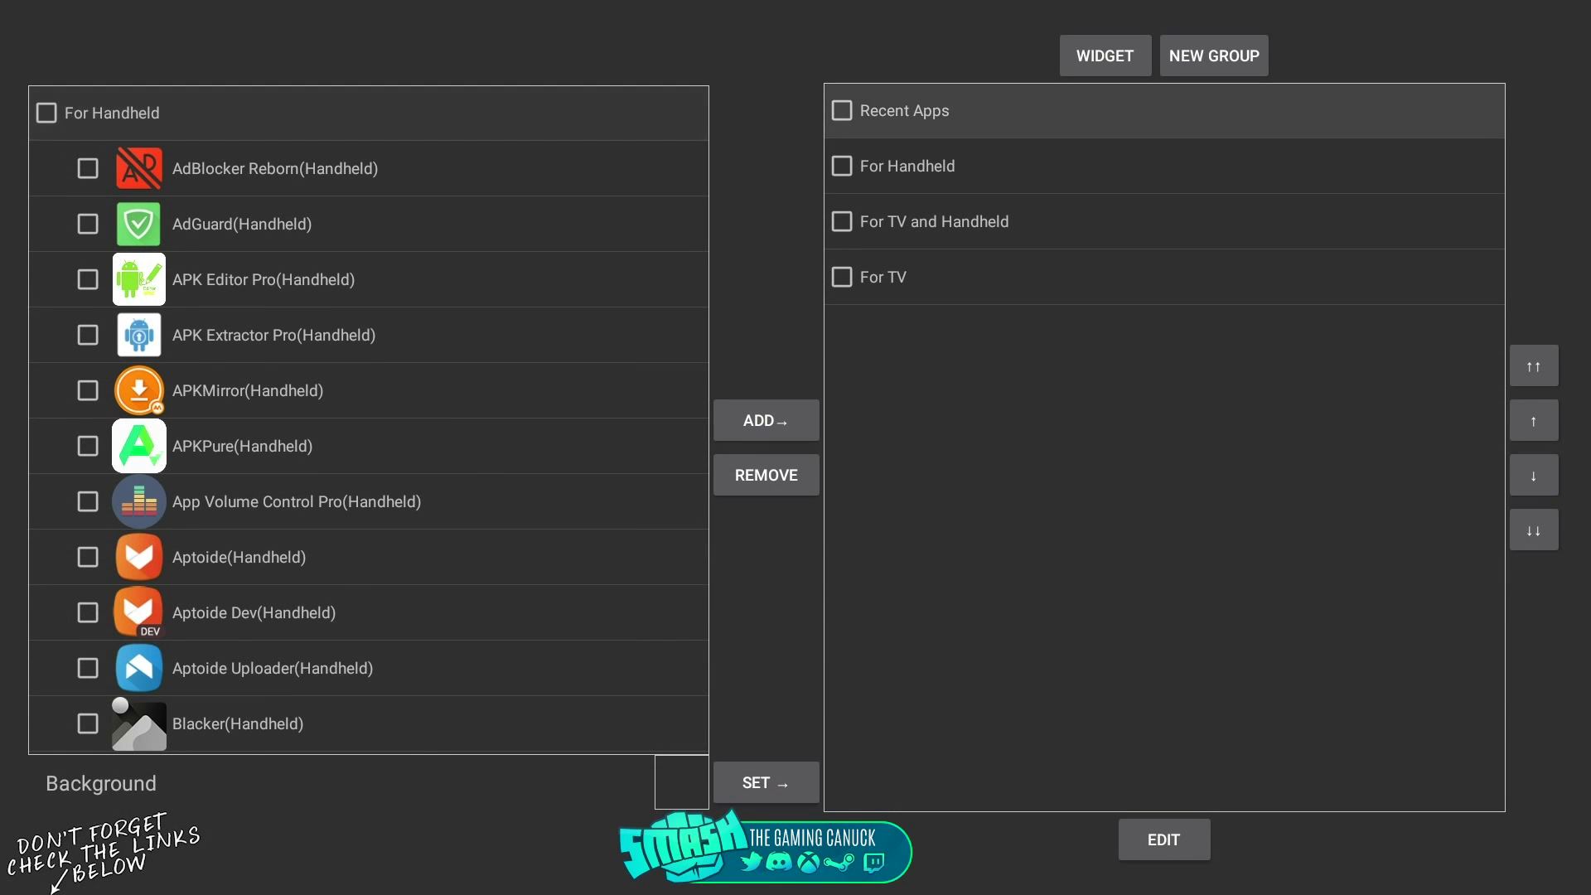
pyautogui.press('Down')
pyautogui.press('Return')
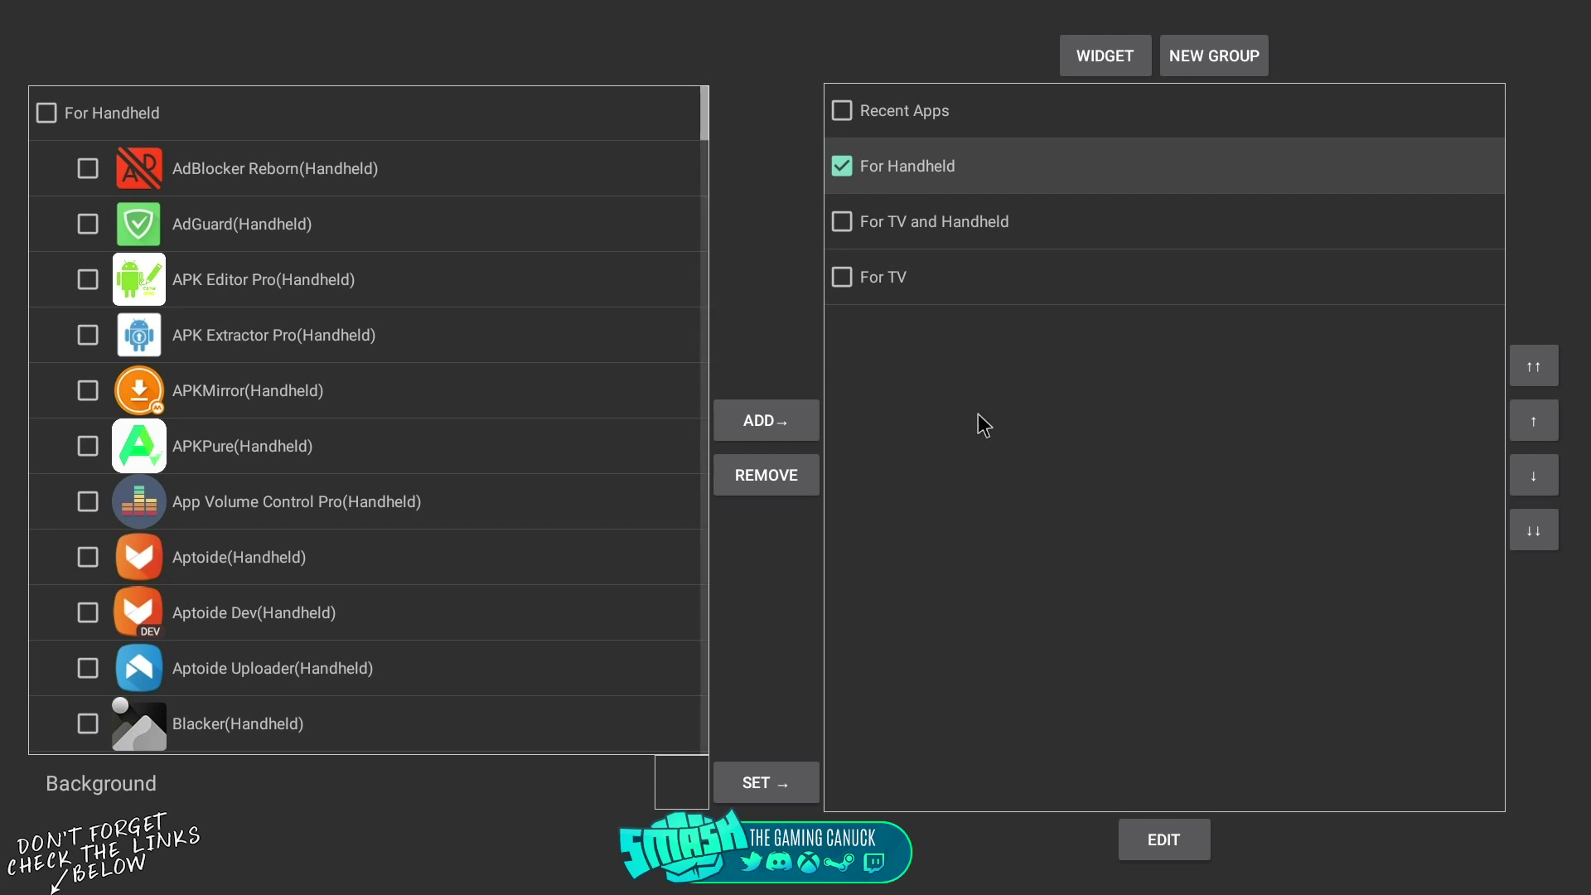
pyautogui.click(1165, 846)
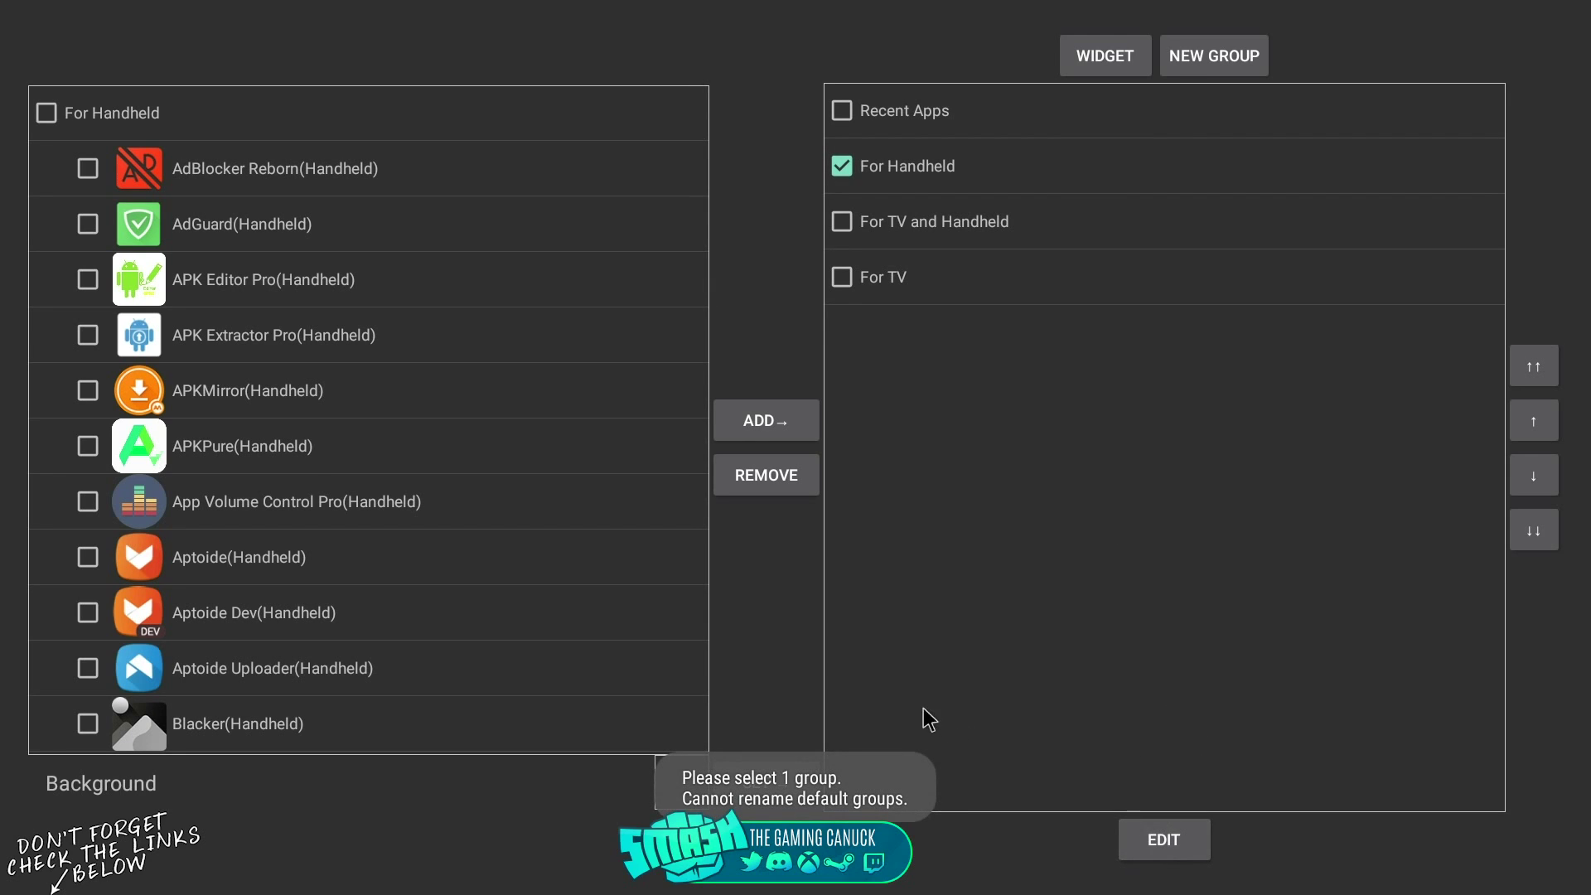
pyautogui.click(932, 162)
pyautogui.click(941, 167)
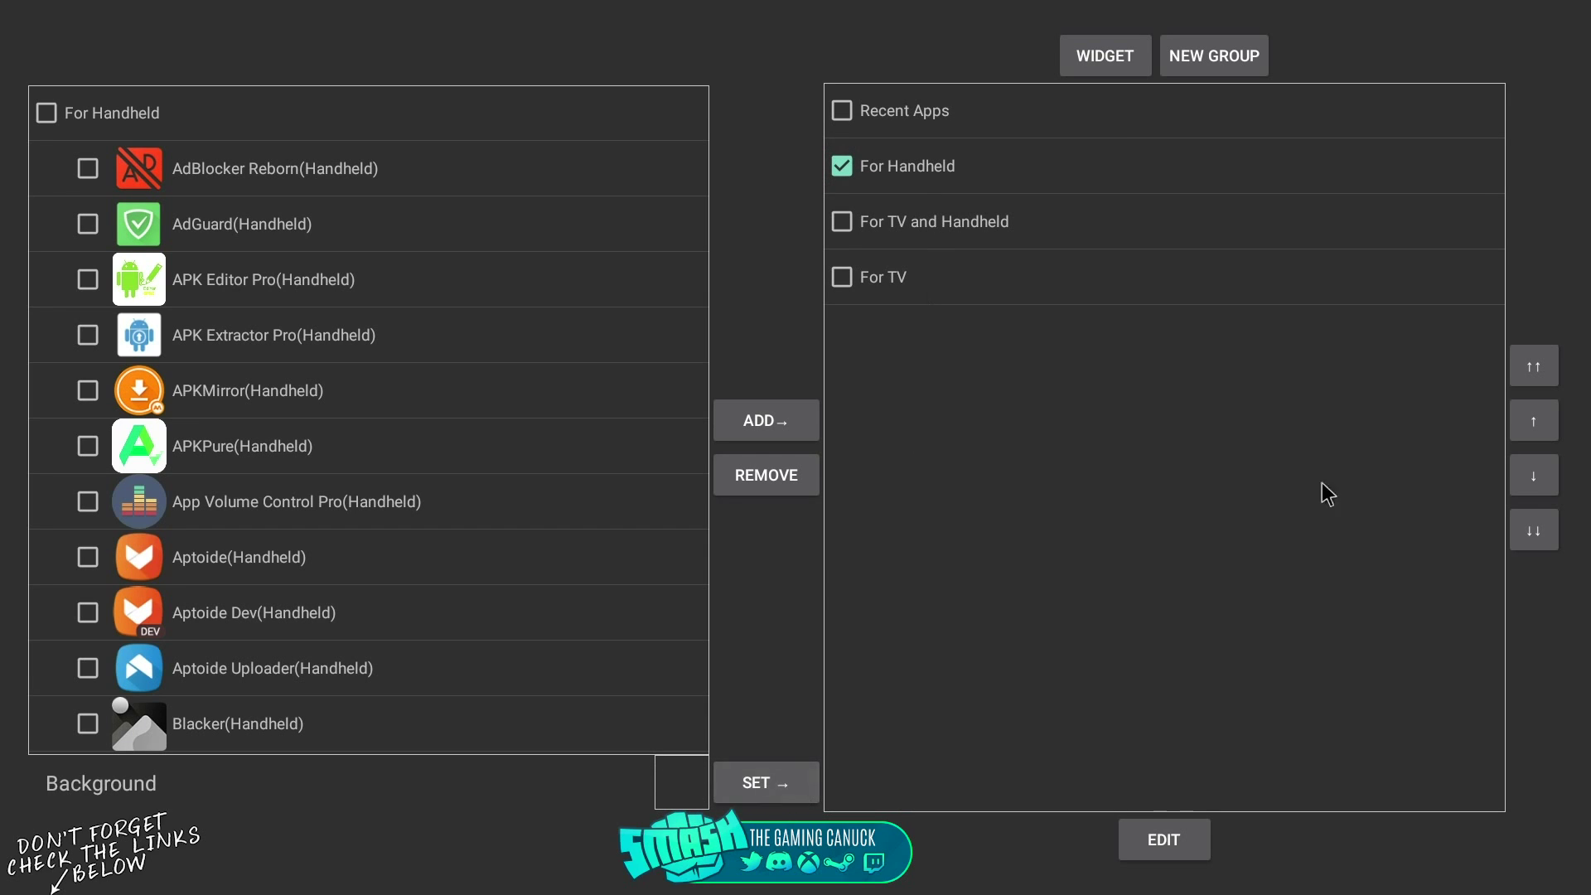
pyautogui.click(1194, 65)
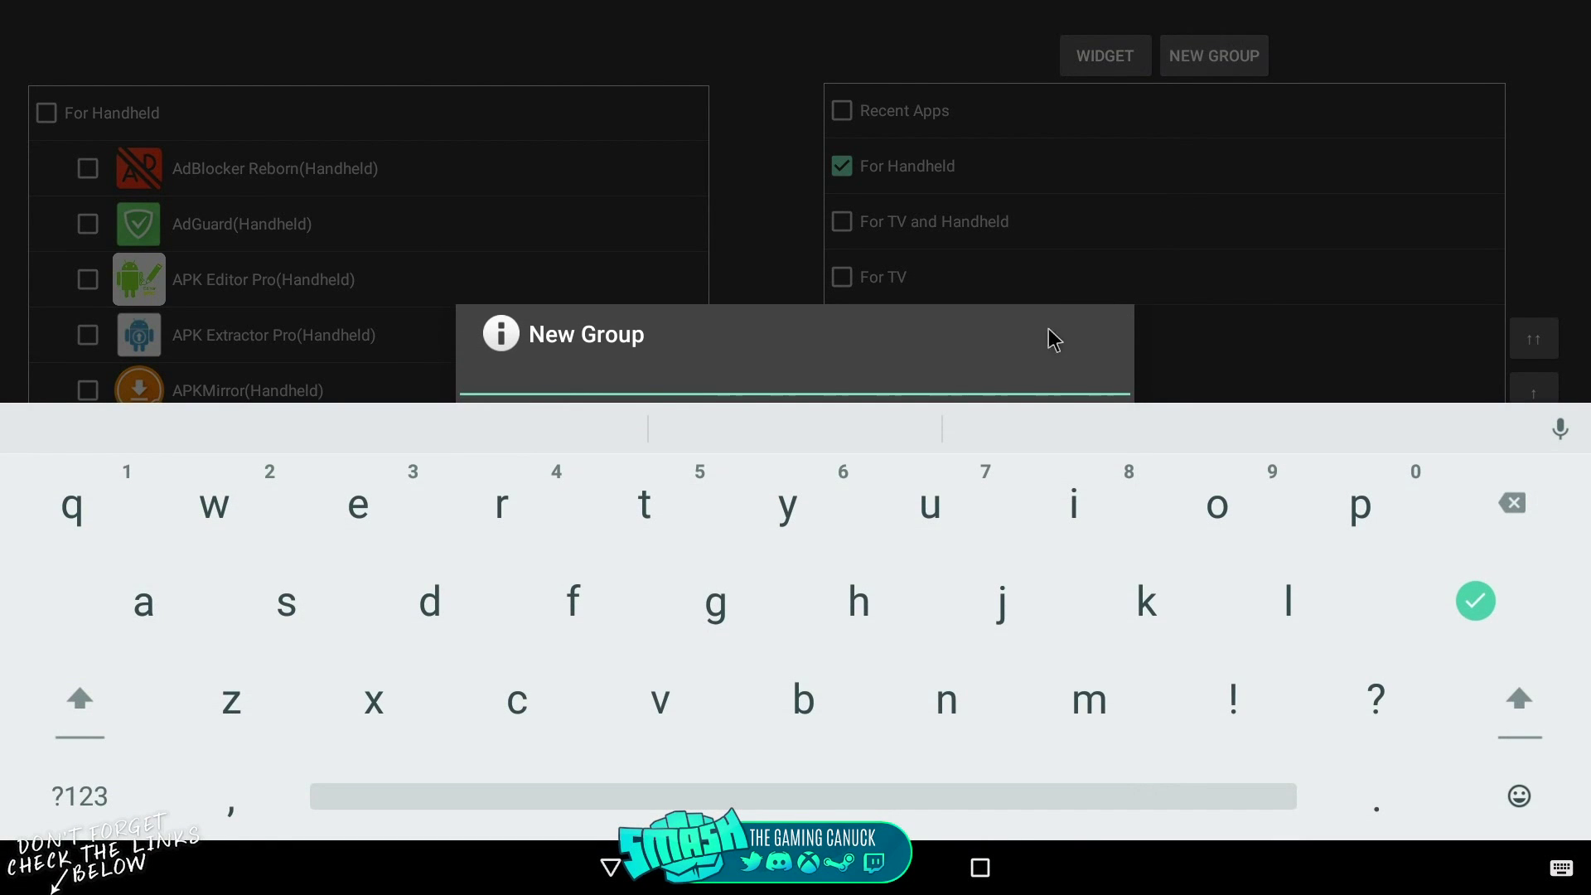
pyautogui.click(621, 883)
pyautogui.click(1005, 501)
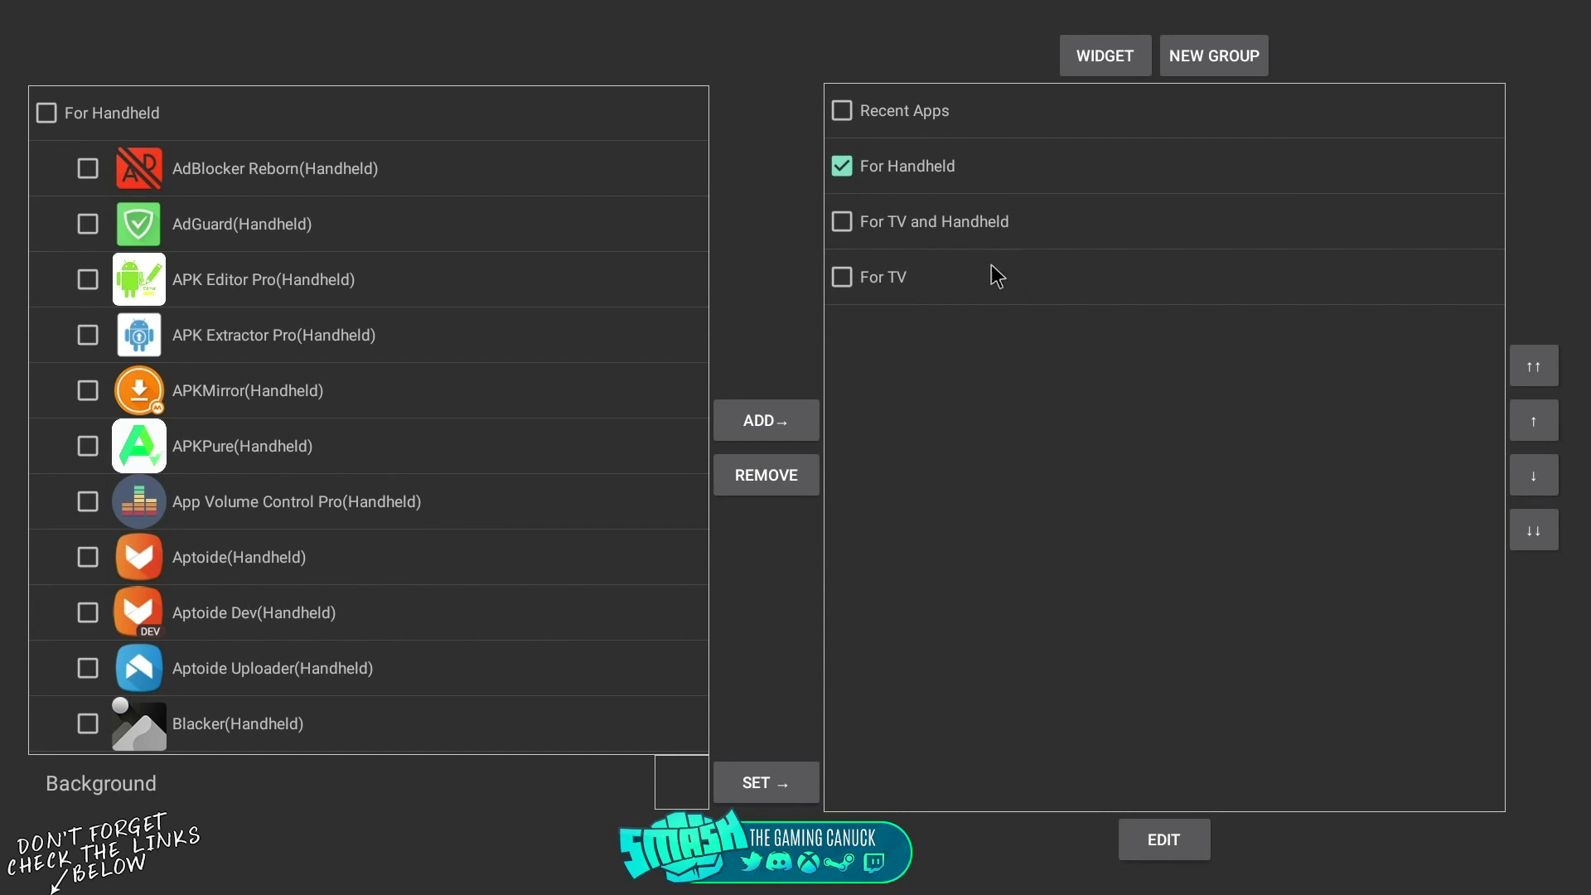
pyautogui.click(1165, 839)
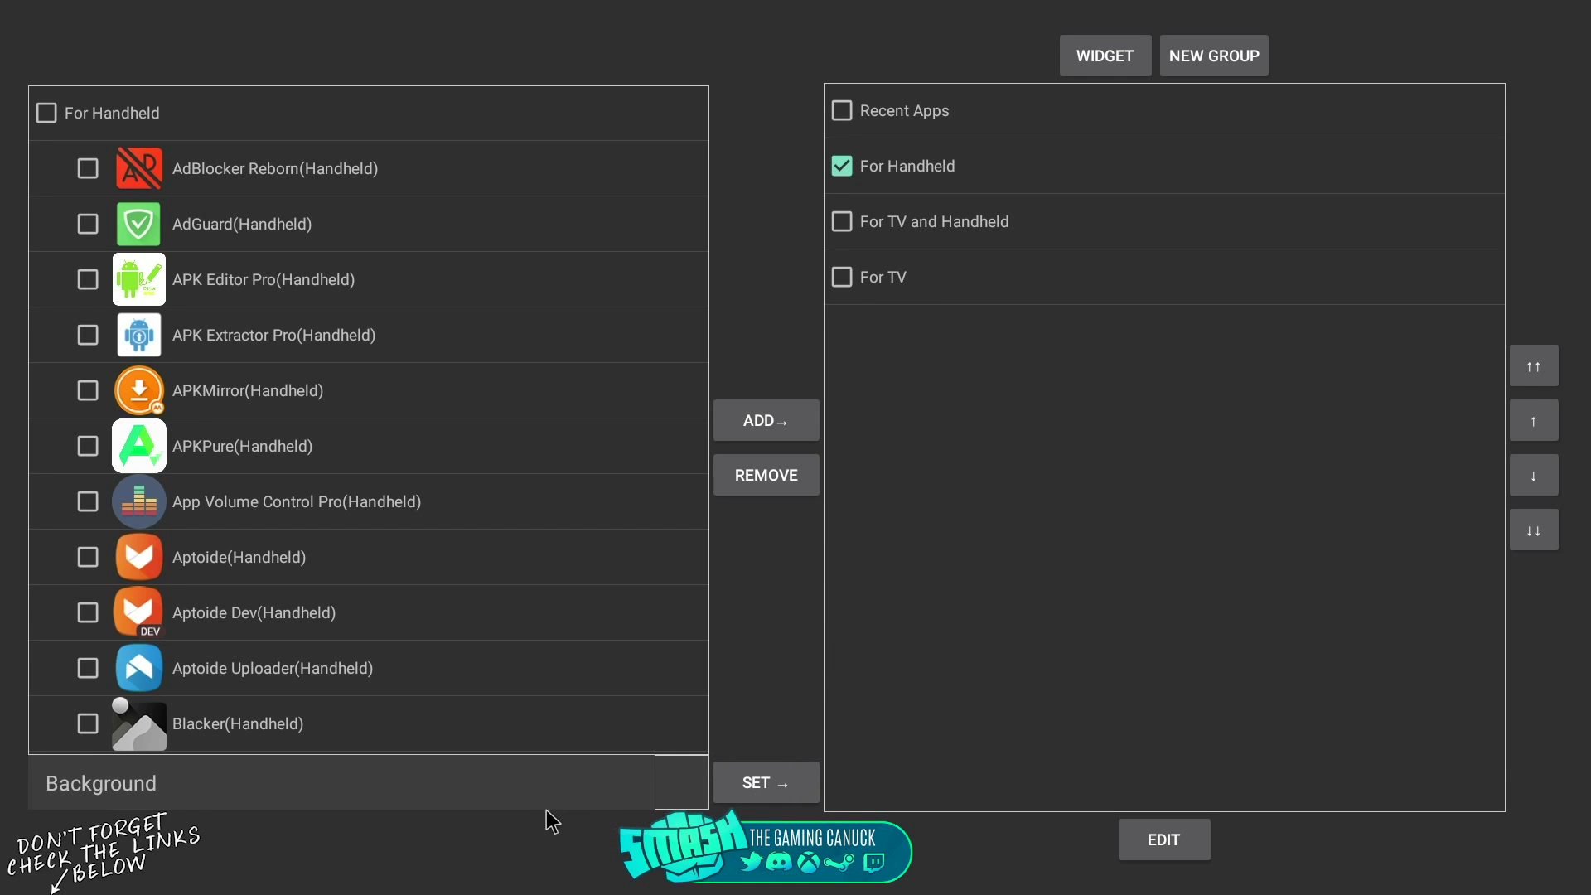
pyautogui.click(925, 286)
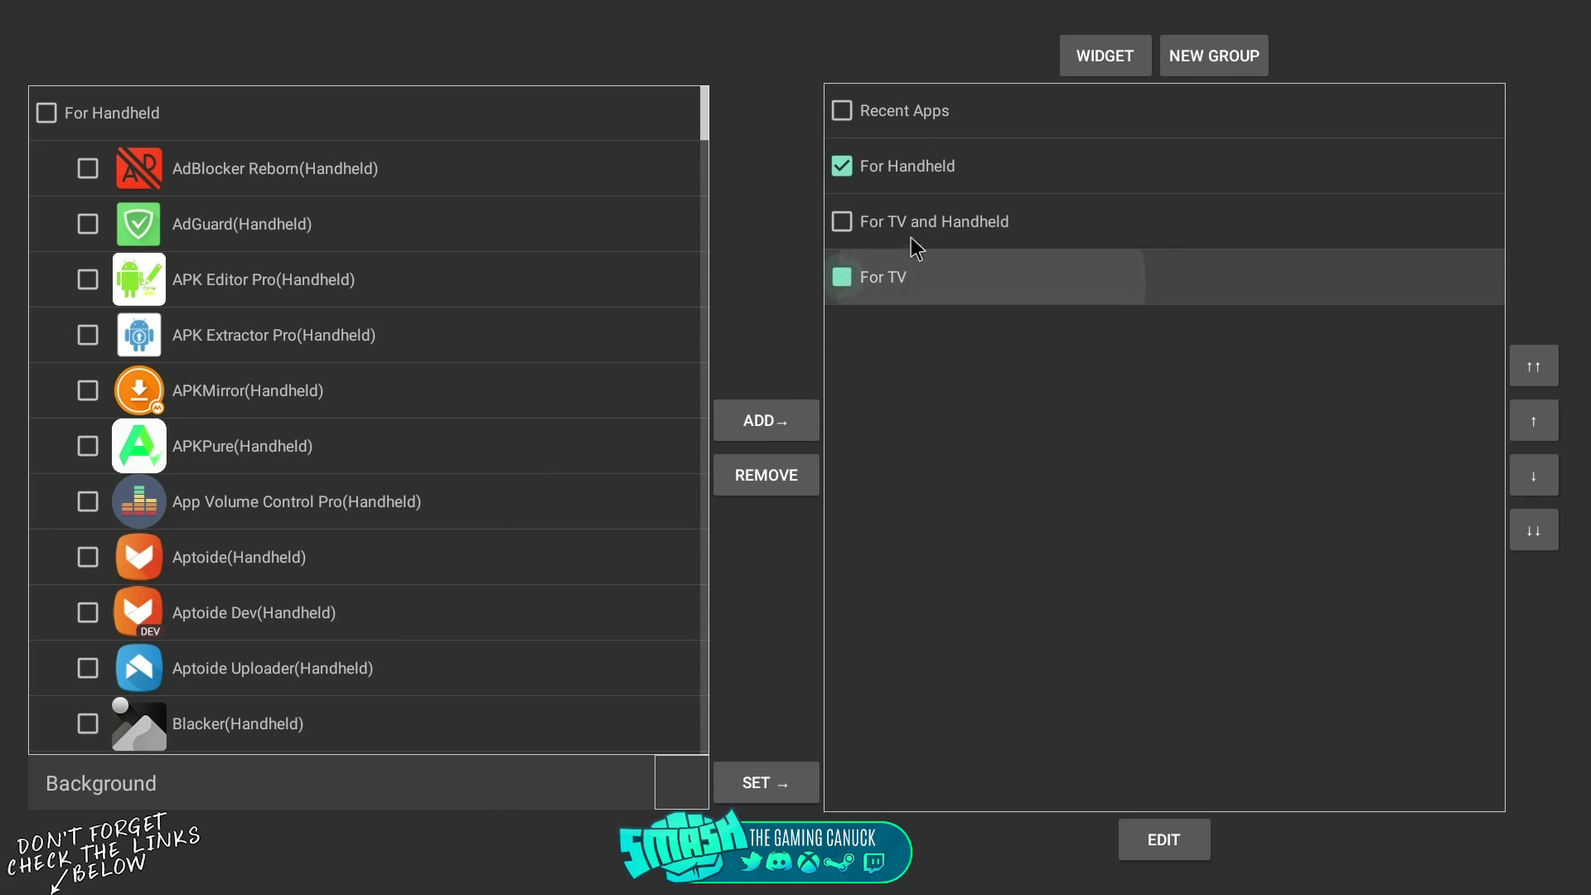
pyautogui.click(909, 264)
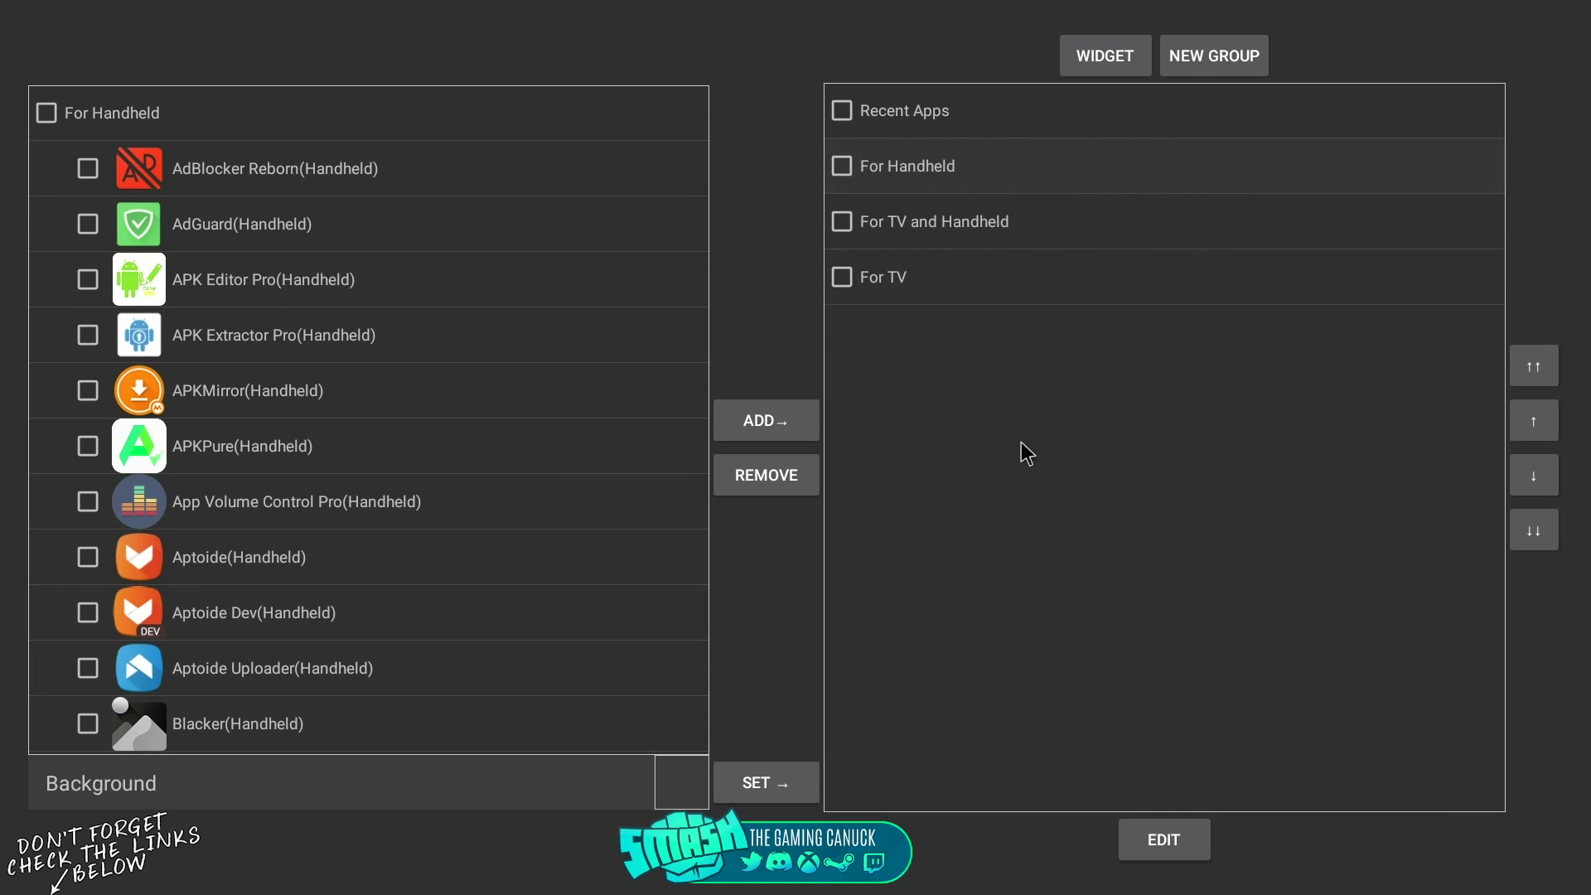
# Leave App list and allow HALauncher access to photos, media and files via Apk Transfer.
pyautogui.press('Escape')
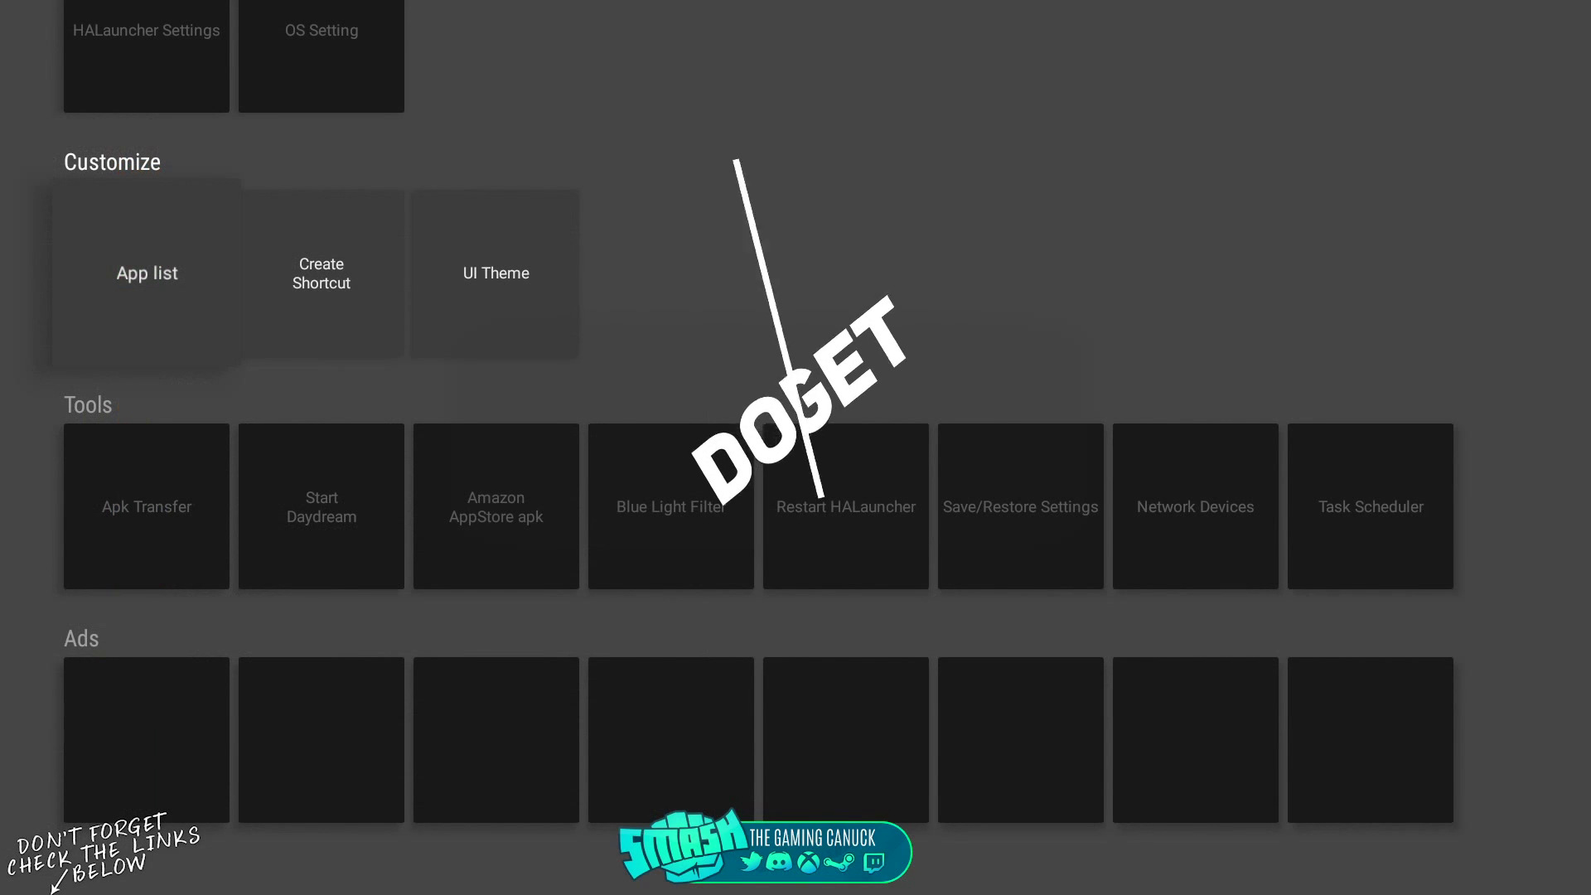
pyautogui.press('Down')
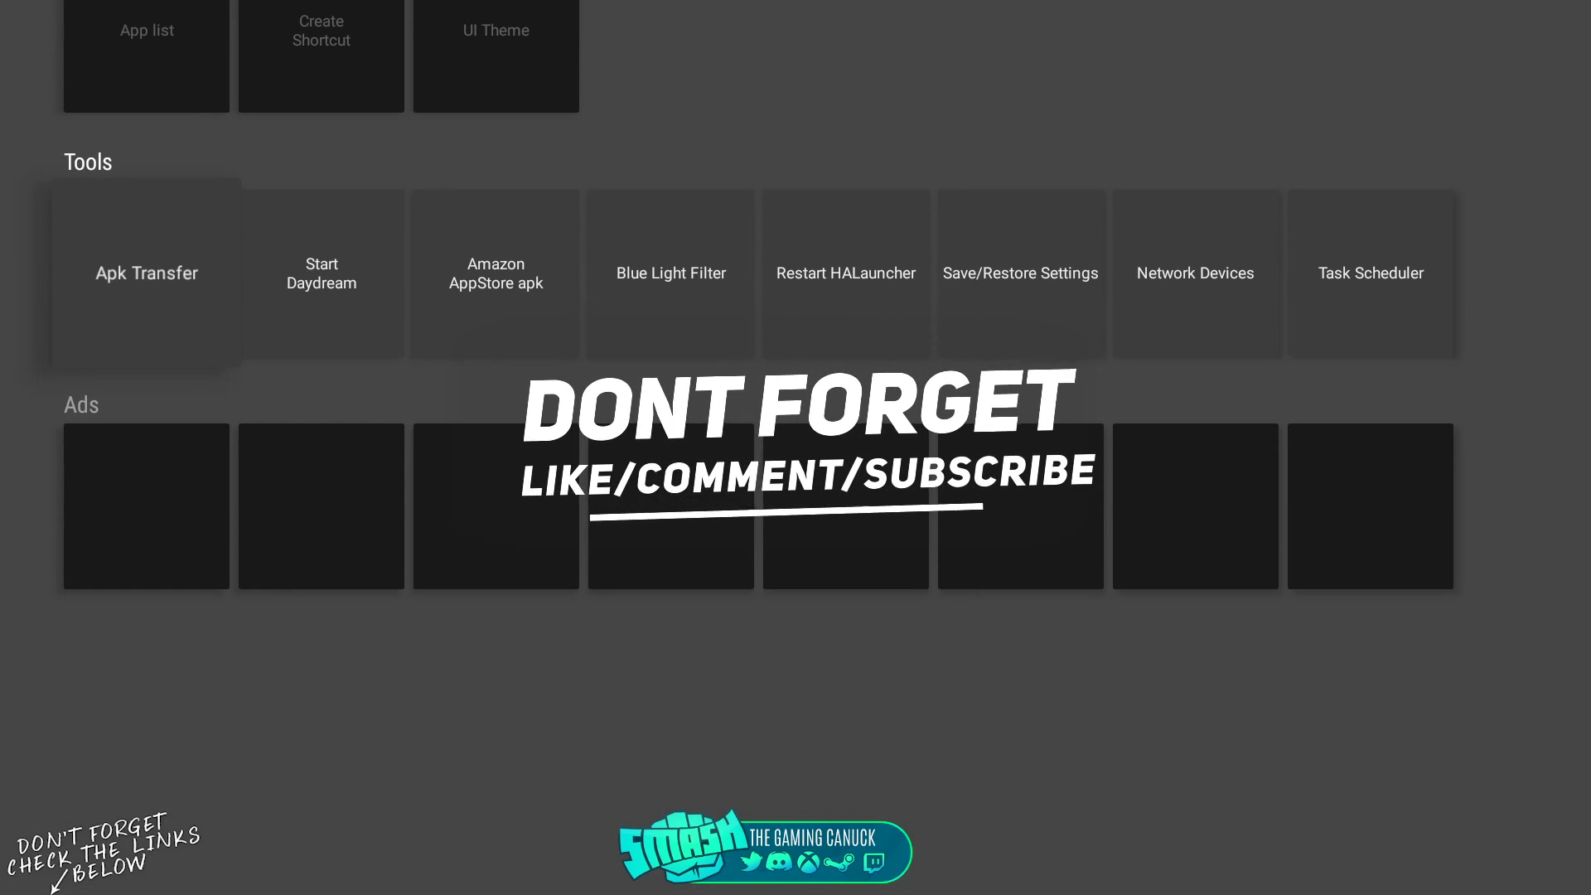
pyautogui.press('Return')
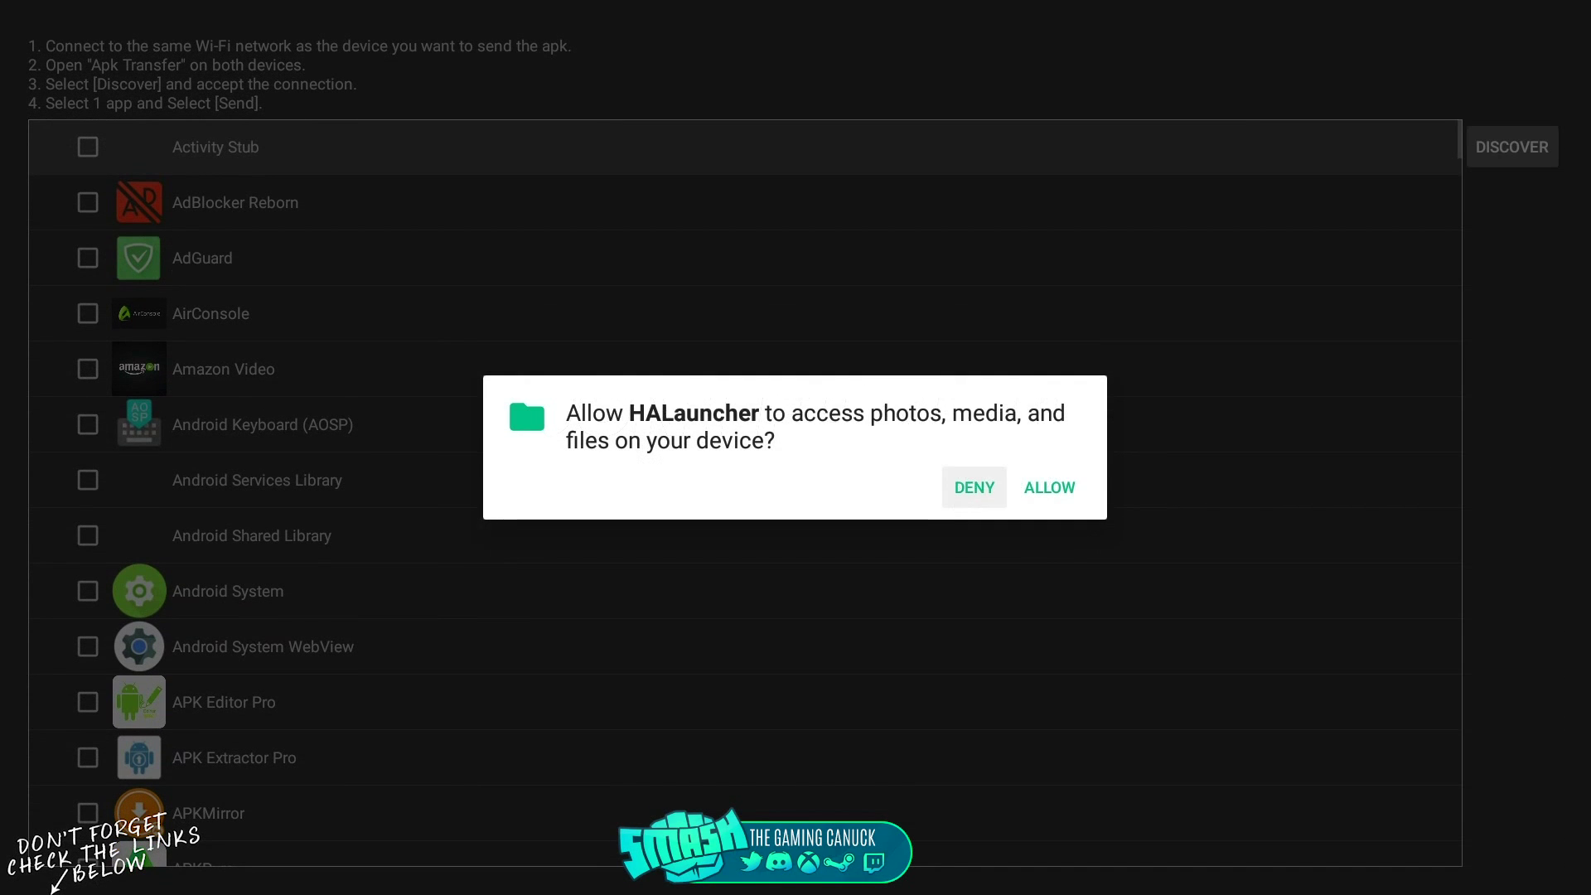
pyautogui.press('Right')
pyautogui.press('Return')
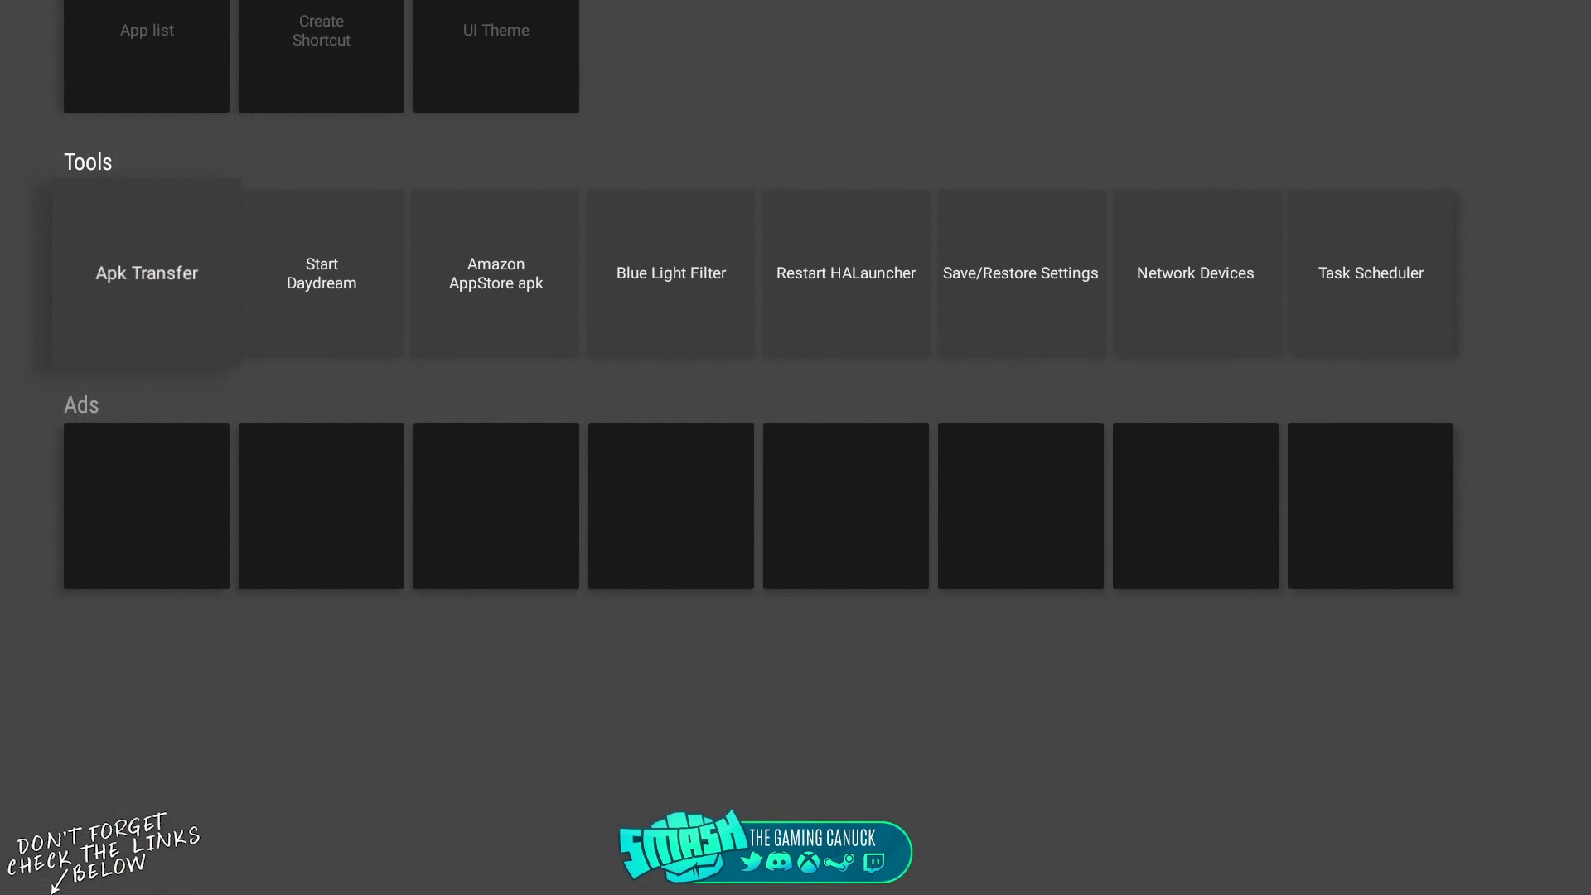
# Browse the Tools and Ads rows, then return to the launcher's app rows.
pyautogui.press('Right')
pyautogui.press('Right')
pyautogui.press('Right')
pyautogui.press('Right')
pyautogui.press('Right')
pyautogui.press('Down')
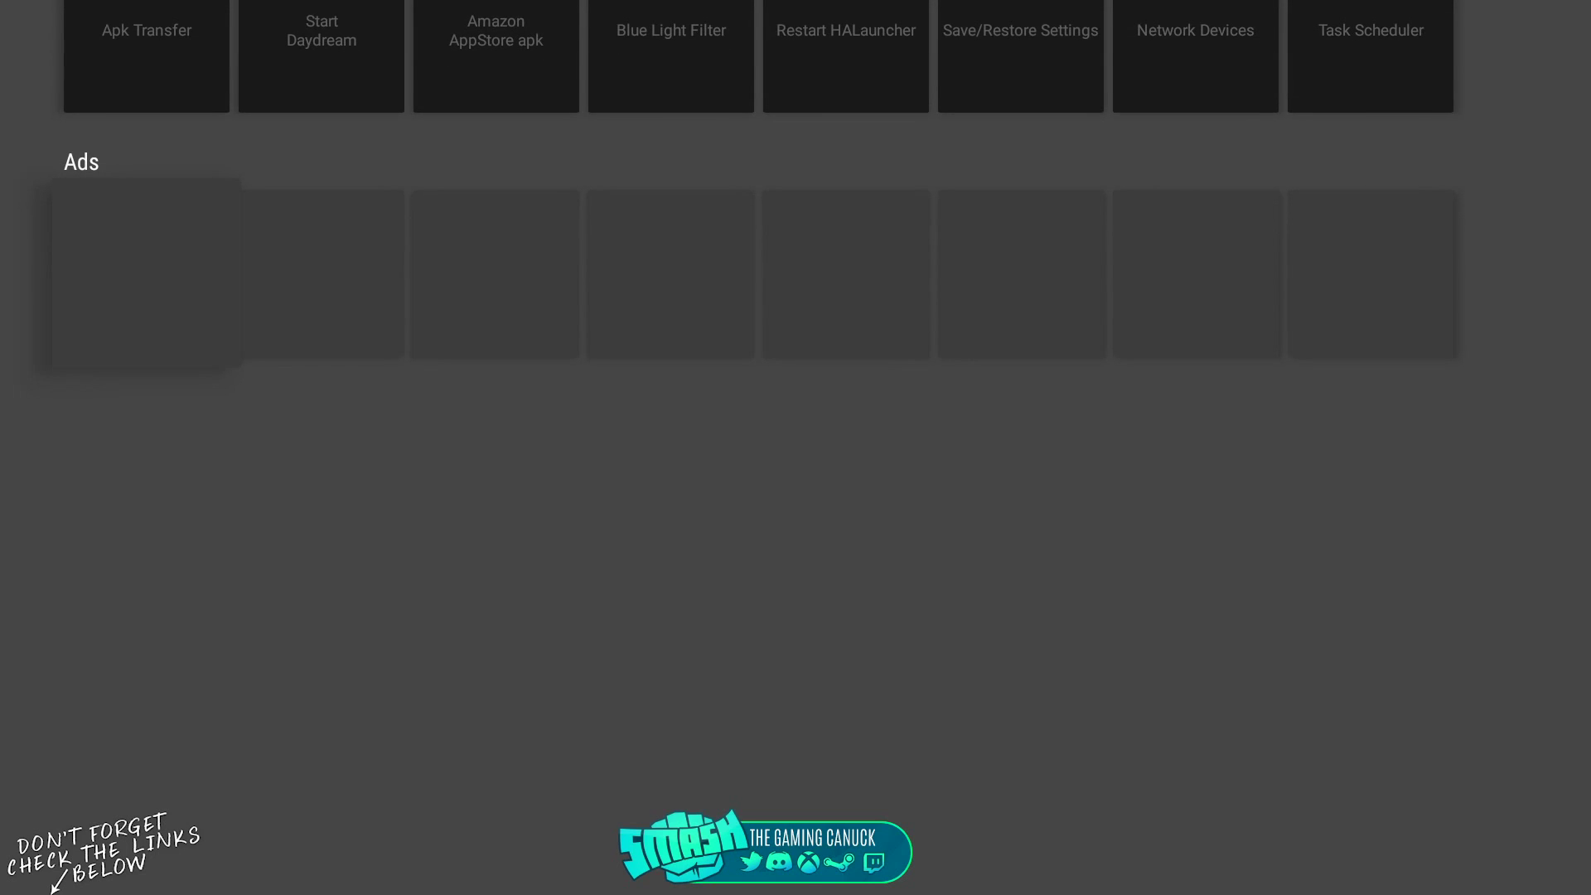
pyautogui.press('Up')
pyautogui.press('Up')
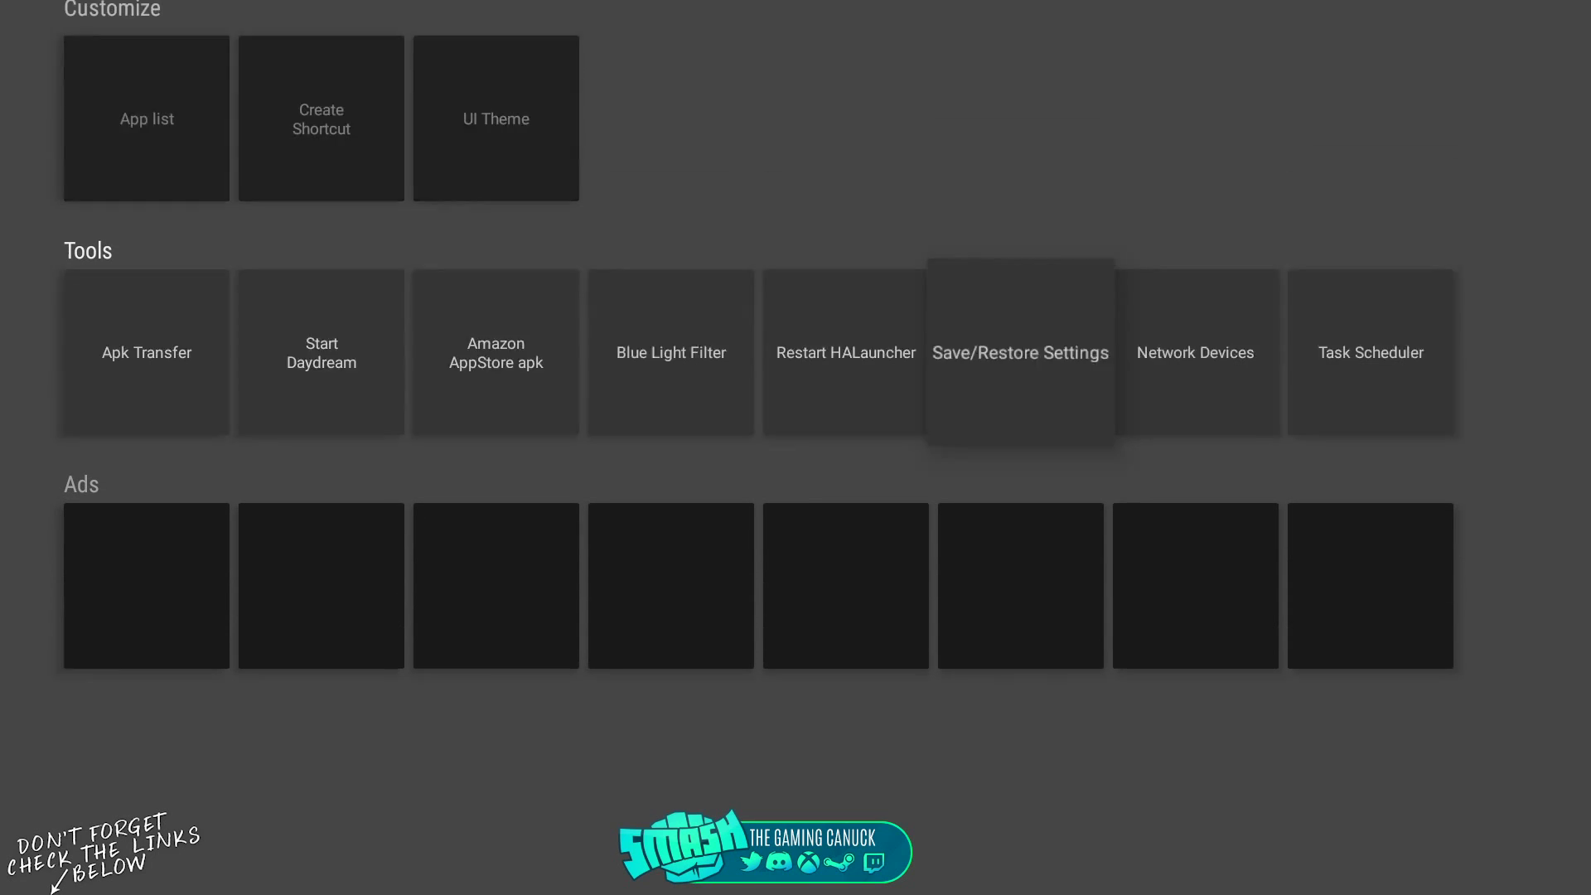
pyautogui.press('Down')
pyautogui.press('Down')
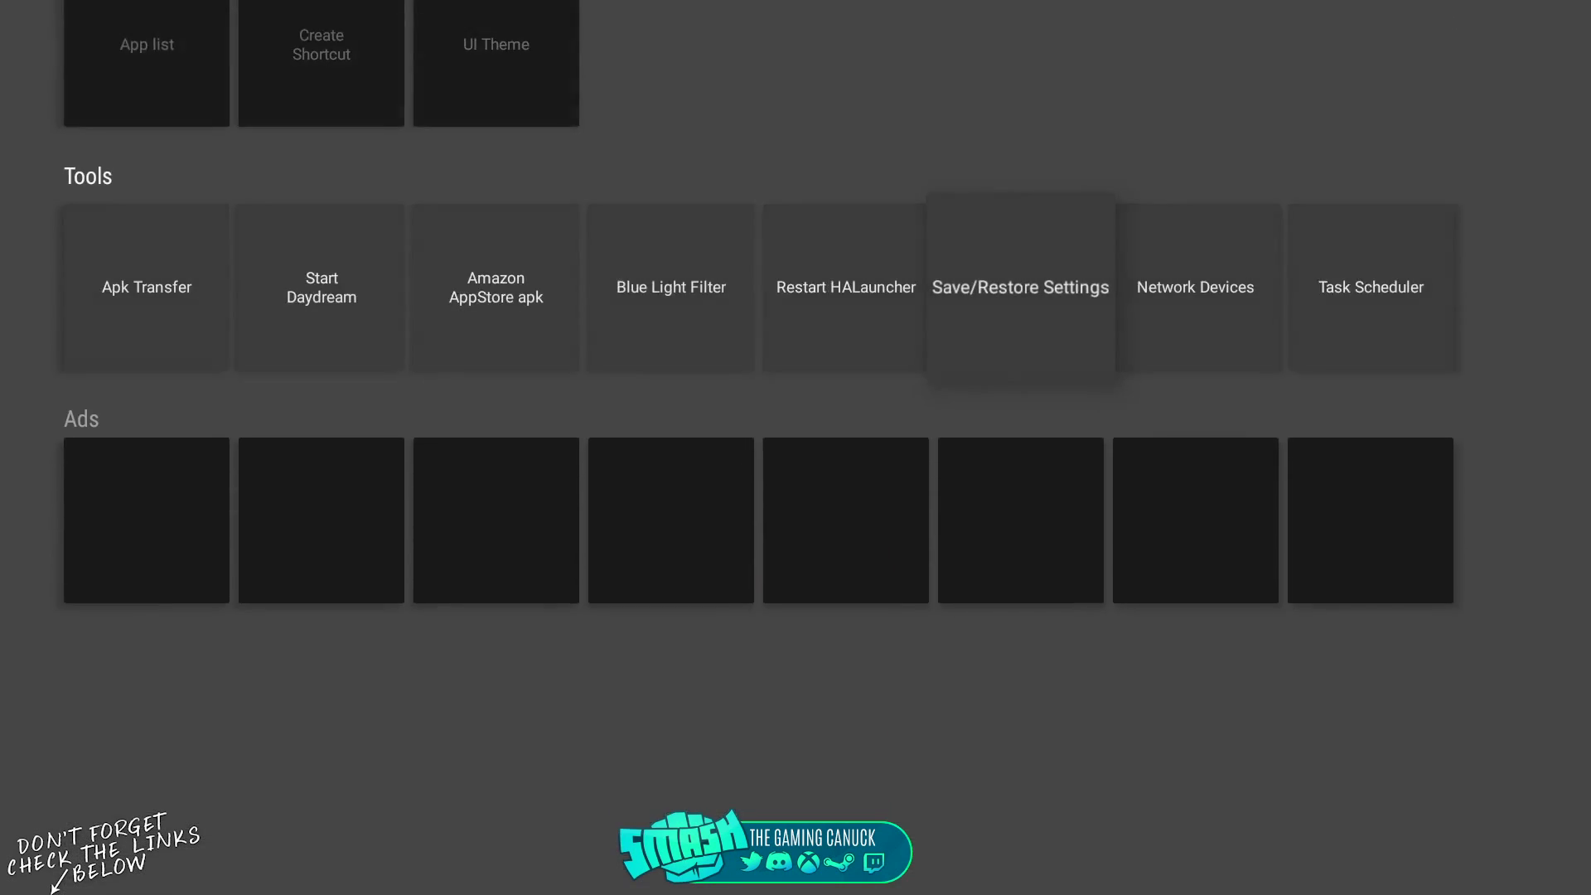
pyautogui.press('Down')
pyautogui.press('Right')
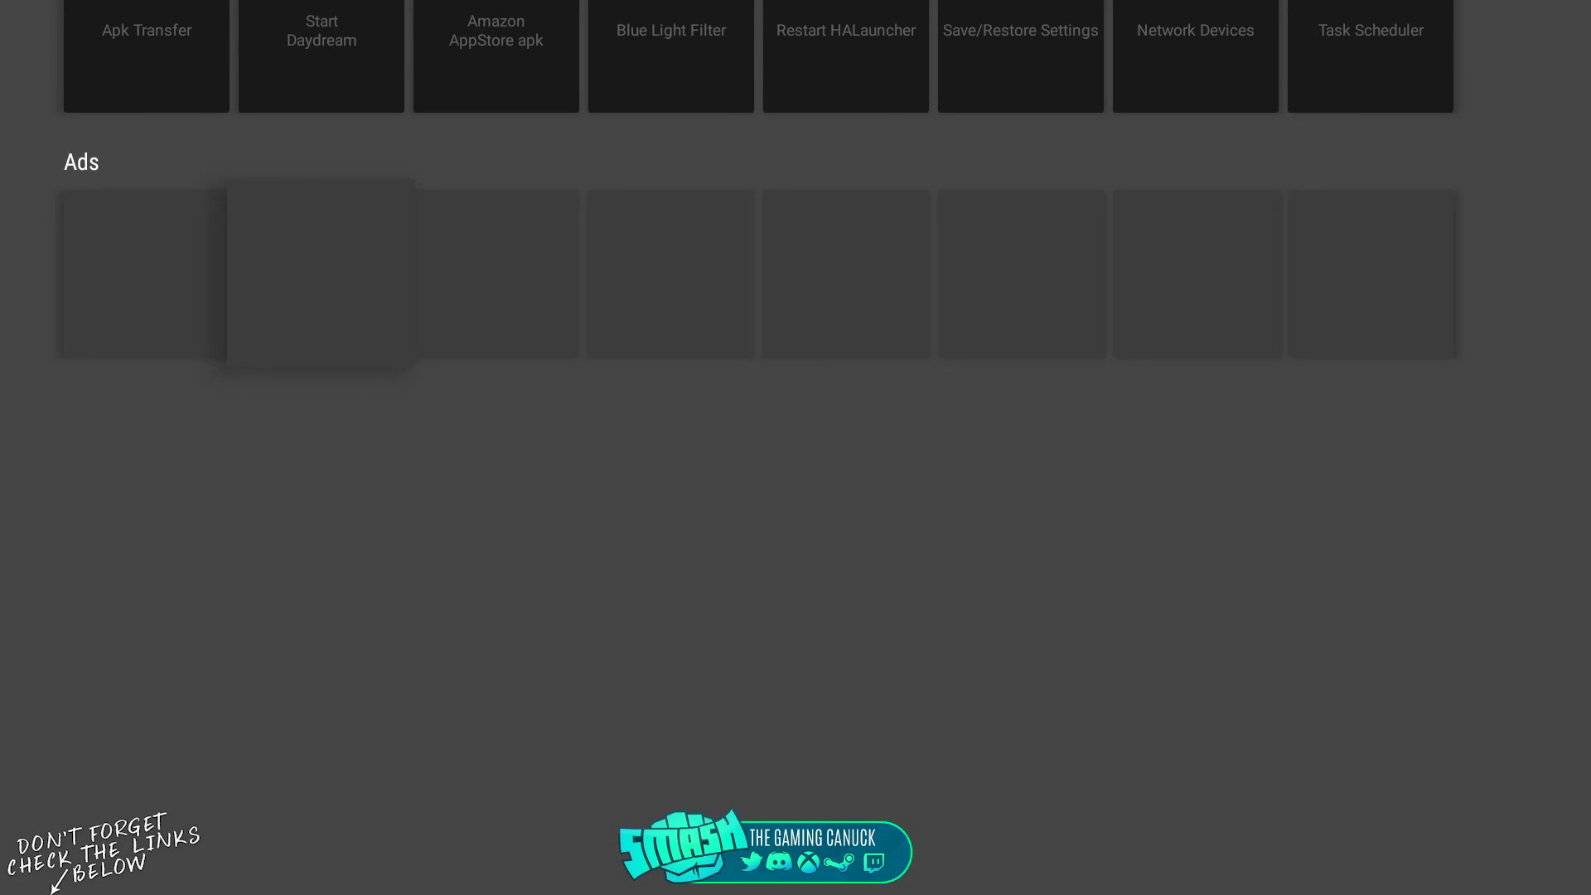
pyautogui.press('Escape')
# Browse the For Handheld and For TV and Handheld app groups and their apps.
pyautogui.press('Up')
pyautogui.press('Up')
pyautogui.press('Up')
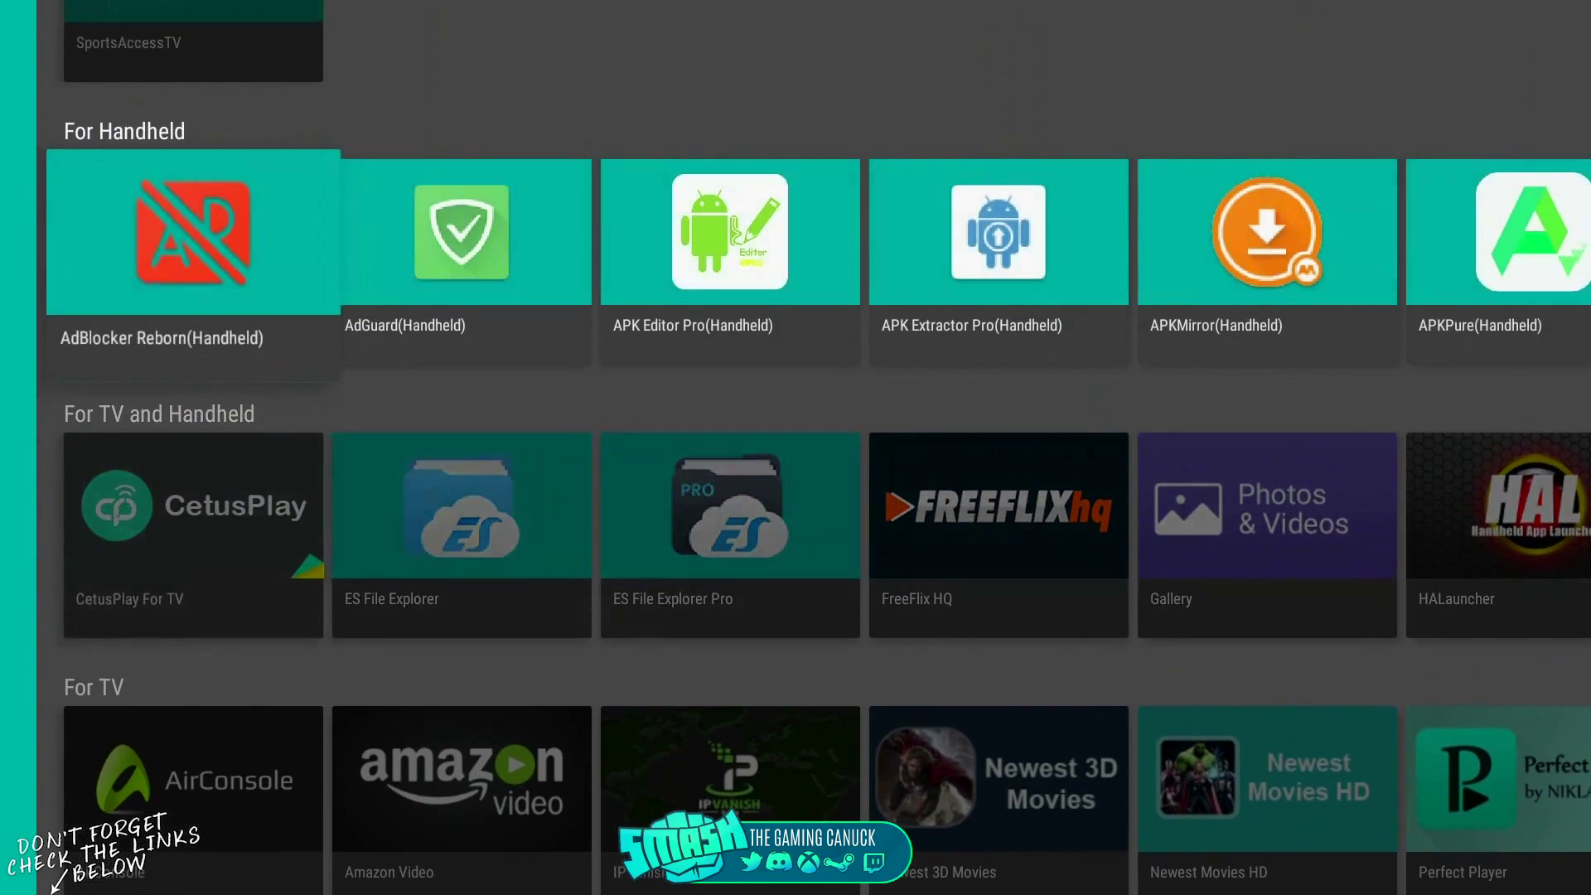
pyautogui.press('Left')
pyautogui.press('Down')
pyautogui.press('Down')
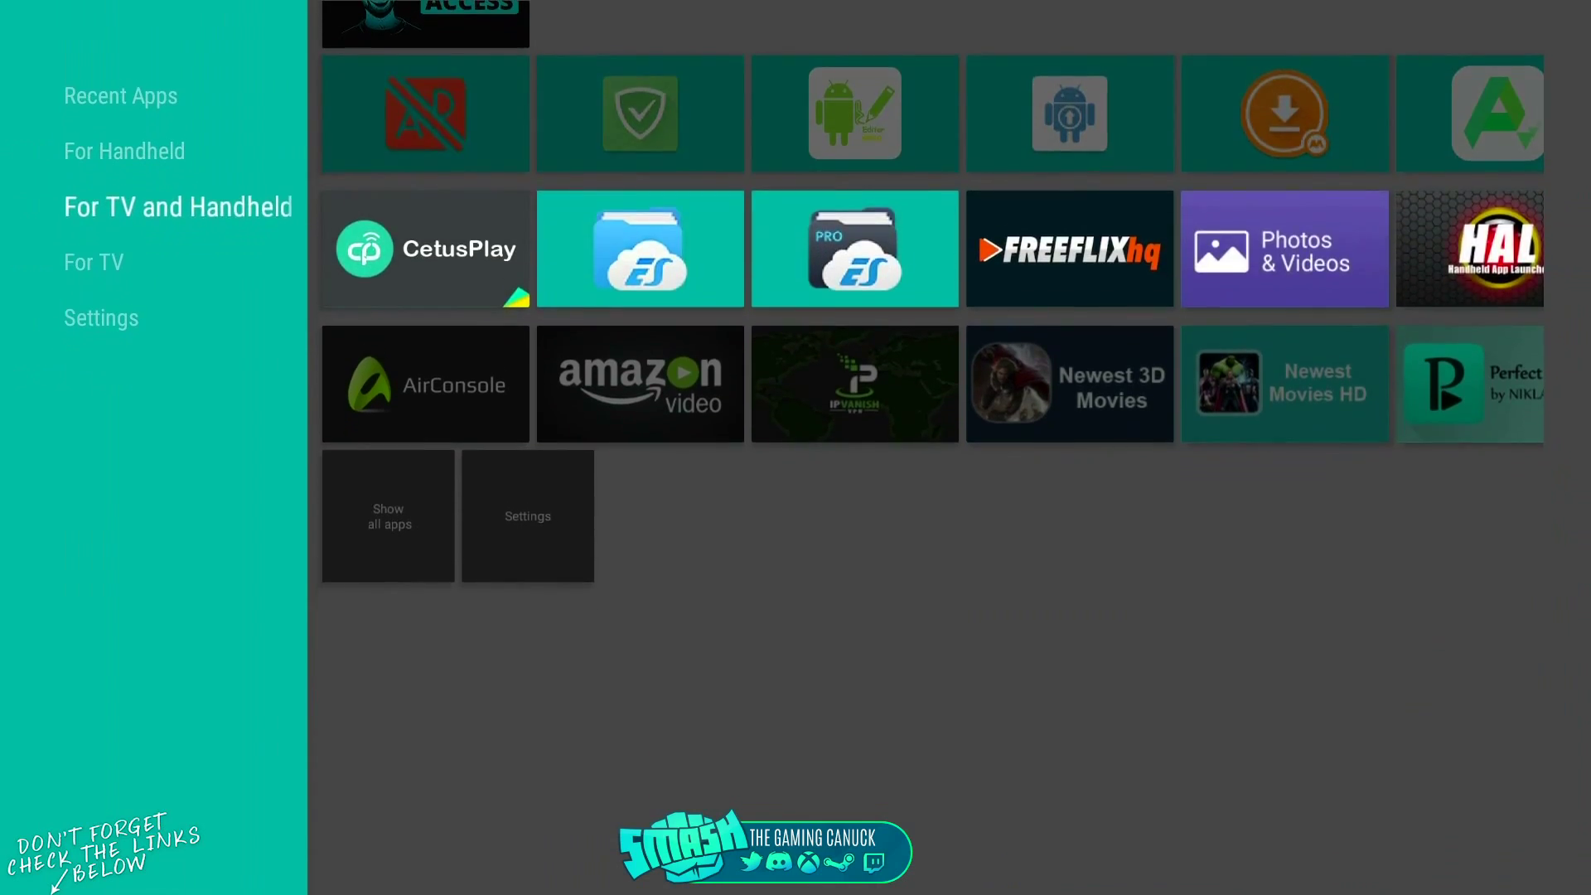
pyautogui.press('Up')
pyautogui.press('Up')
pyautogui.press('Right')
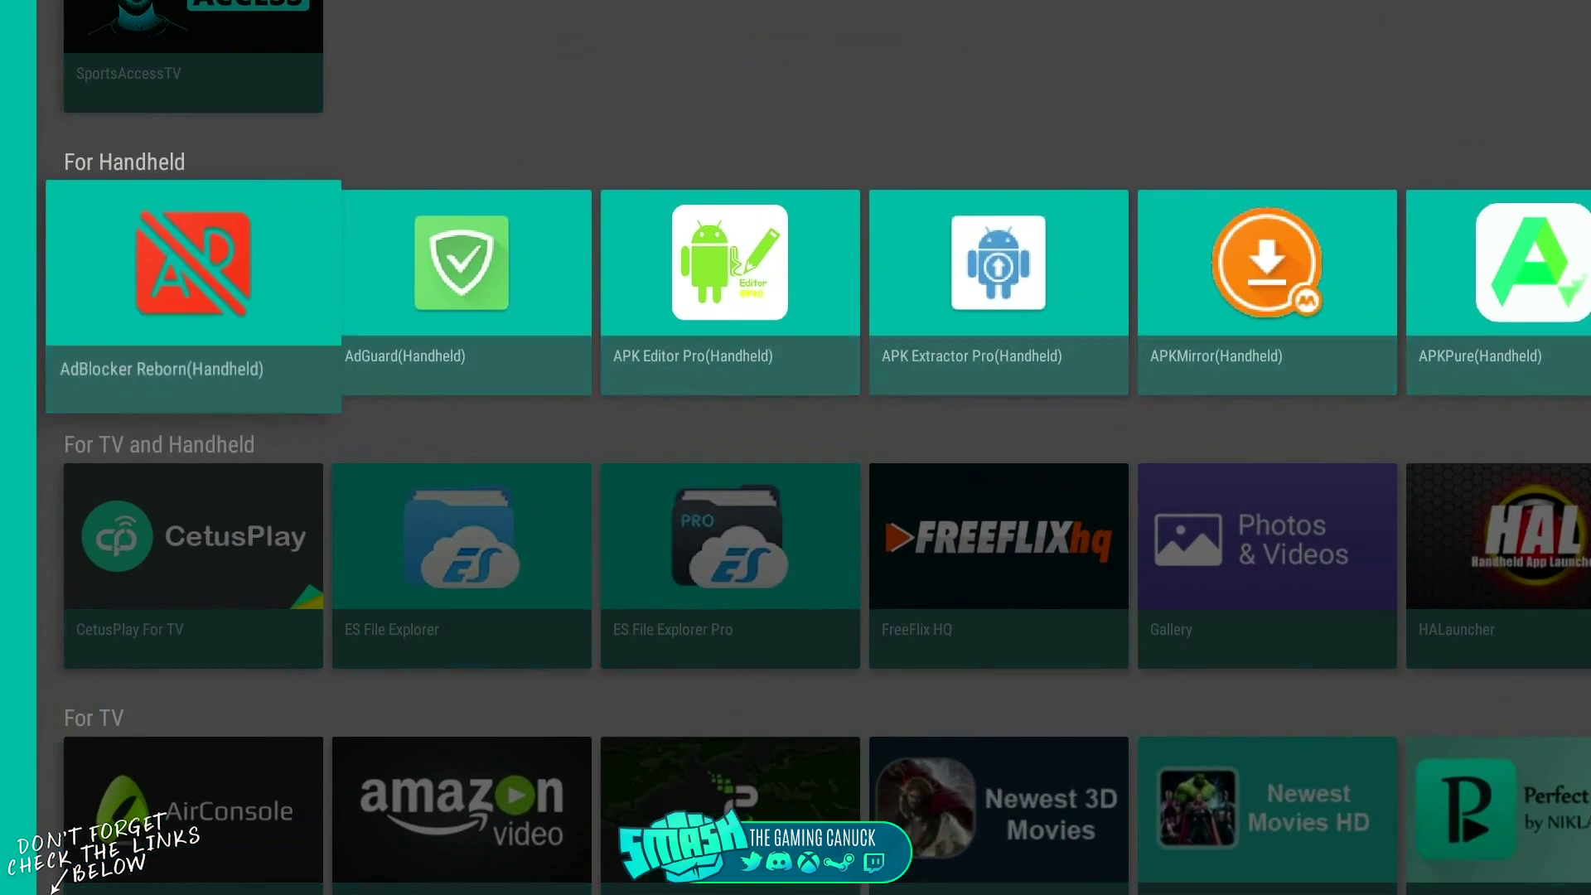
pyautogui.press('Left')
pyautogui.press('Down')
pyautogui.press('Right')
pyautogui.press('Right')
pyautogui.press('Right')
pyautogui.press('Right')
pyautogui.press('Right')
pyautogui.press('Right')
pyautogui.press('Right')
pyautogui.press('Right')
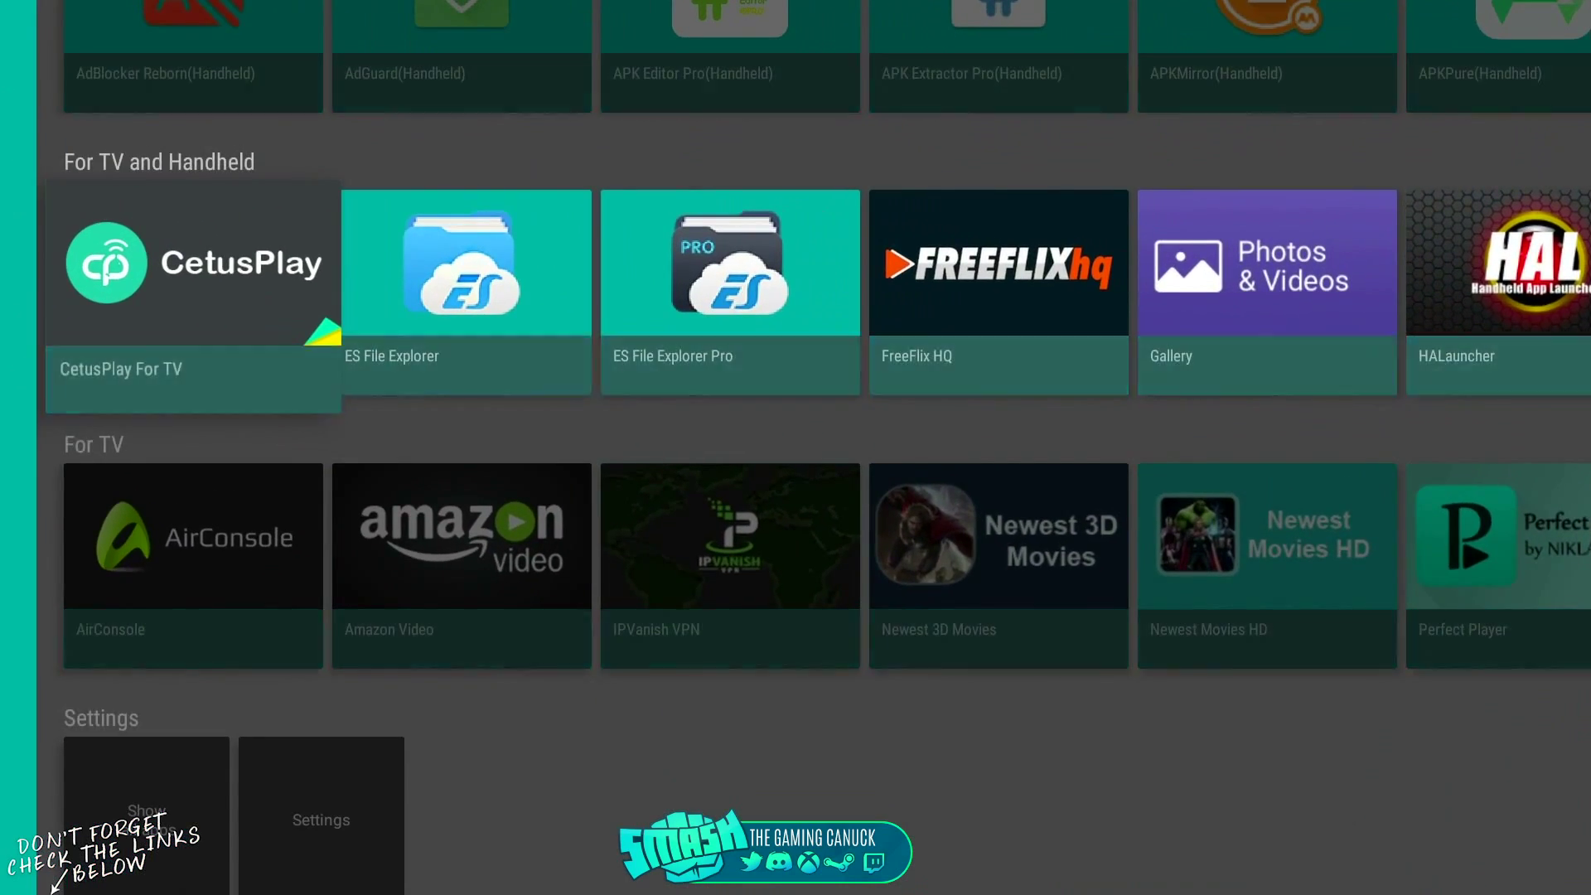
pyautogui.press('Right')
pyautogui.press('Right')
pyautogui.press('Right')
pyautogui.press('Right')
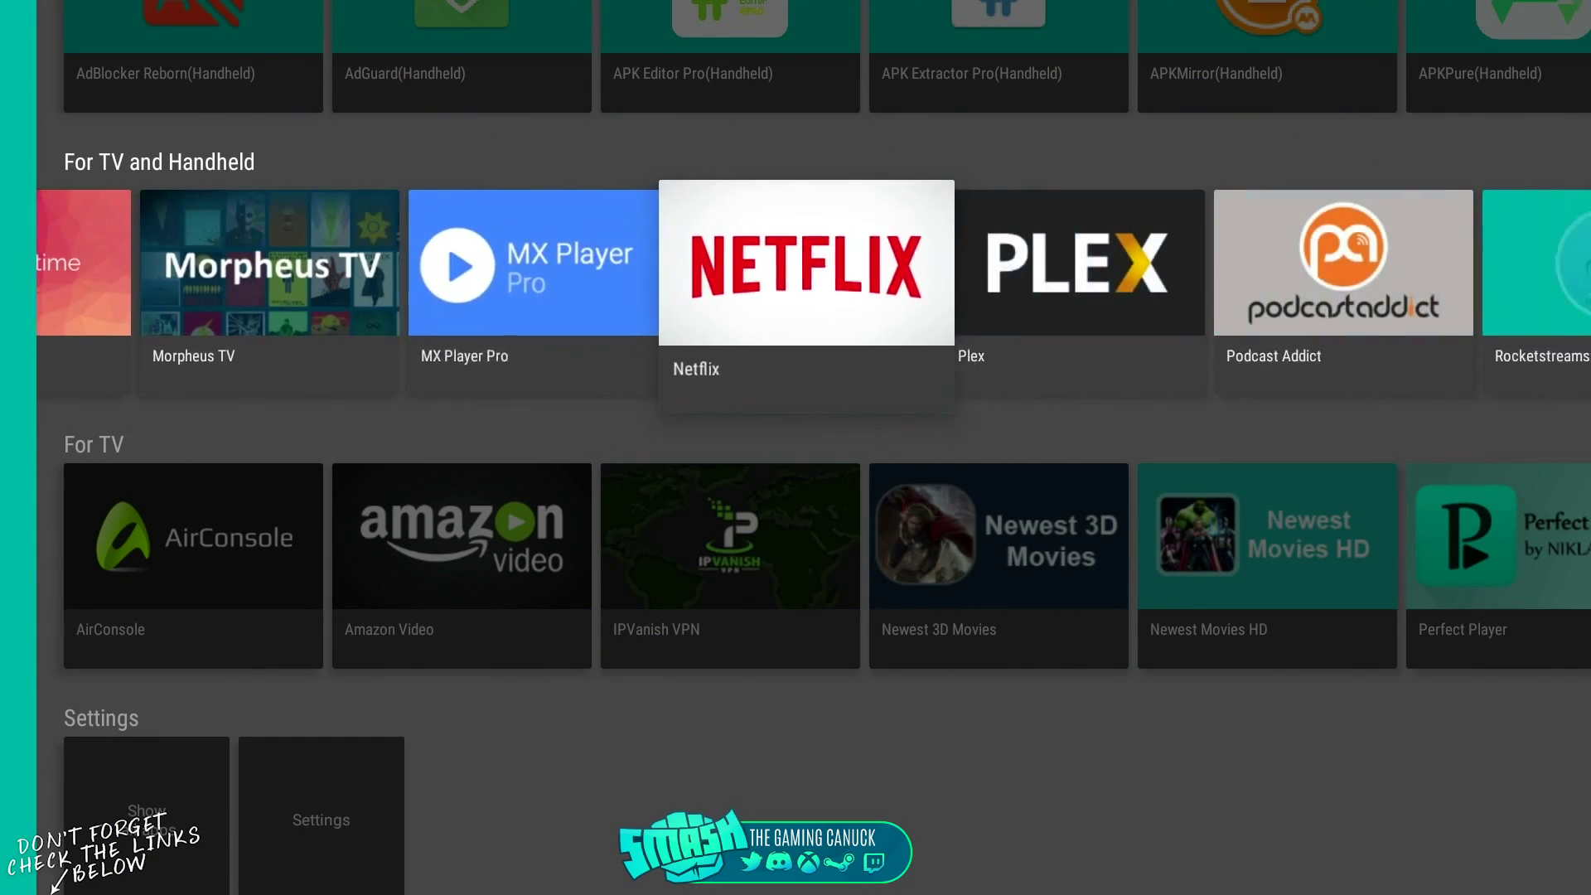
pyautogui.press('Up')
pyautogui.press('Right')
pyautogui.press('Right')
pyautogui.press('Right')
pyautogui.press('Right')
pyautogui.press('Right')
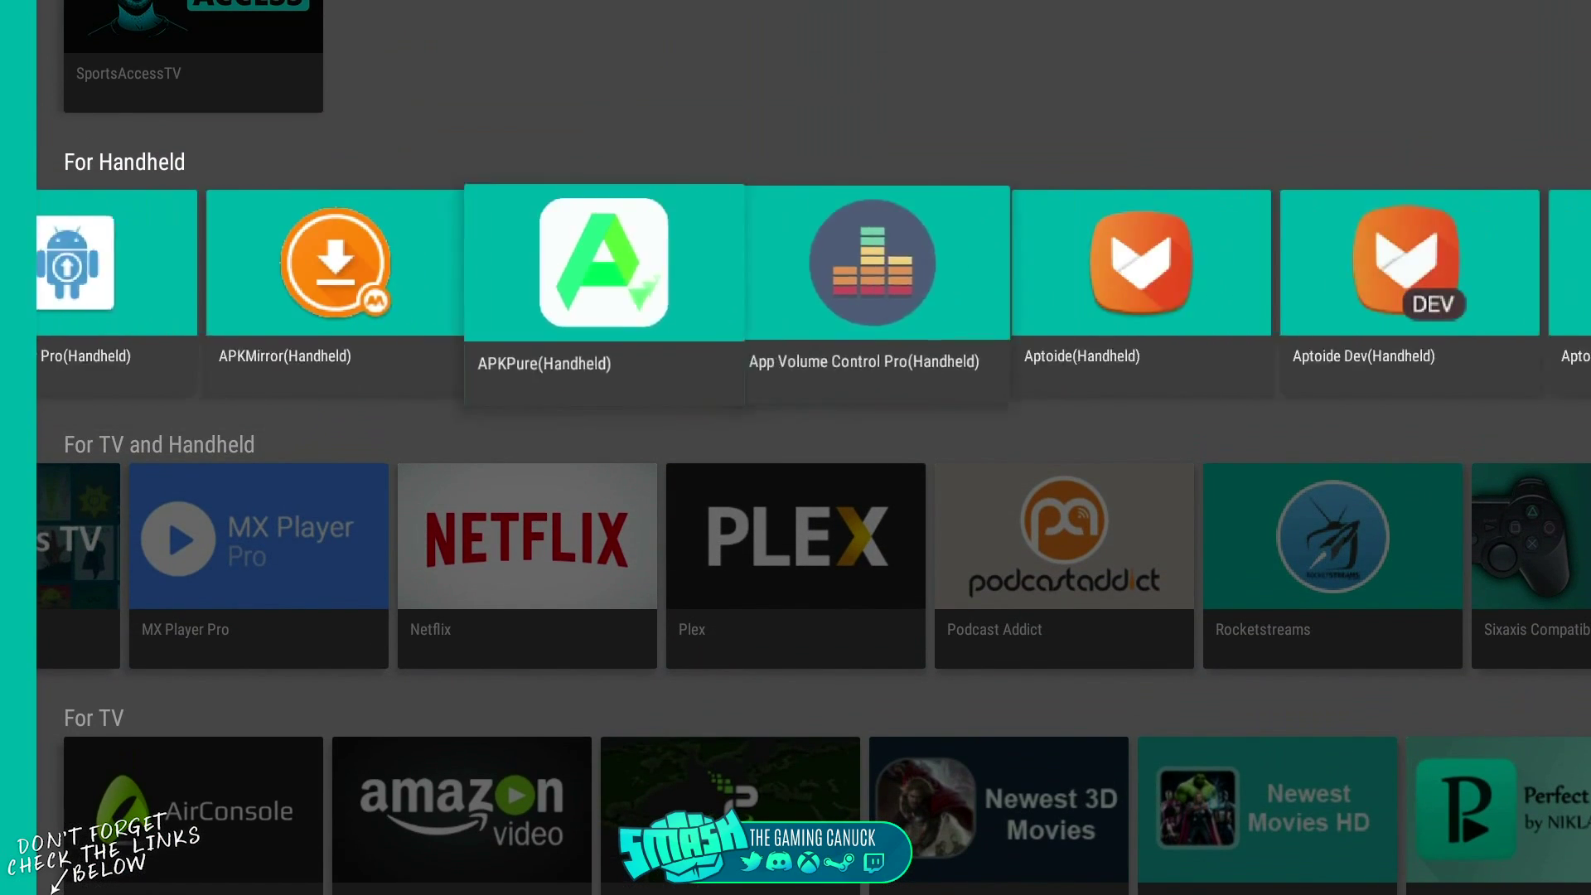
pyautogui.press('Left')
pyautogui.press('Left')
pyautogui.press('Left')
pyautogui.press('Left')
pyautogui.press('Left')
pyautogui.press('Left')
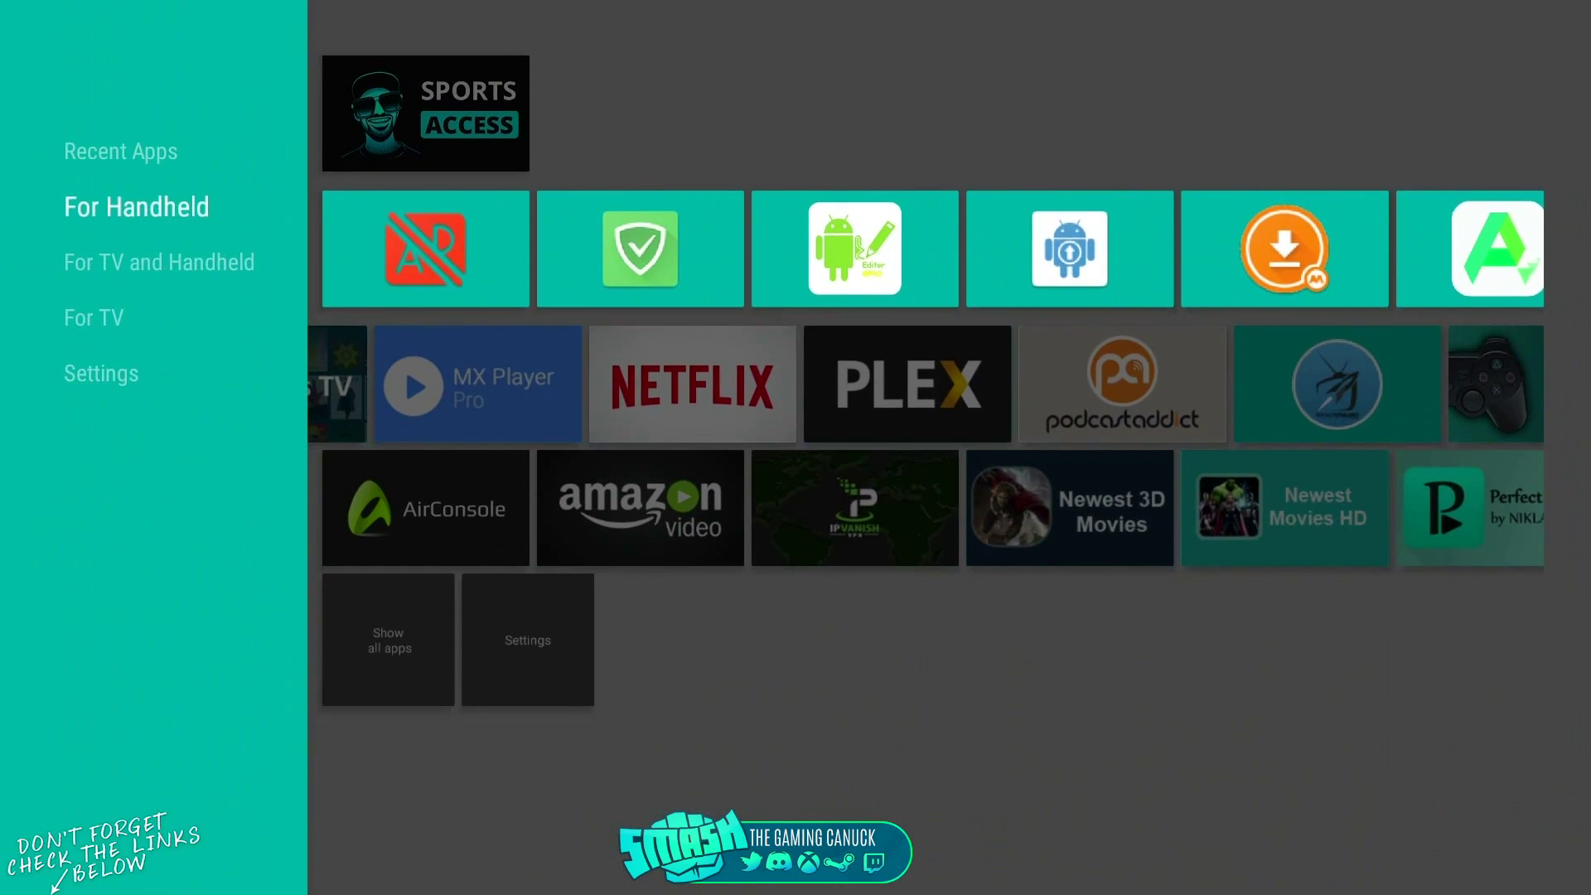
# Move to the Settings row and focus the launcher settings entry.
pyautogui.press('Down')
pyautogui.press('Down')
pyautogui.press('Down')
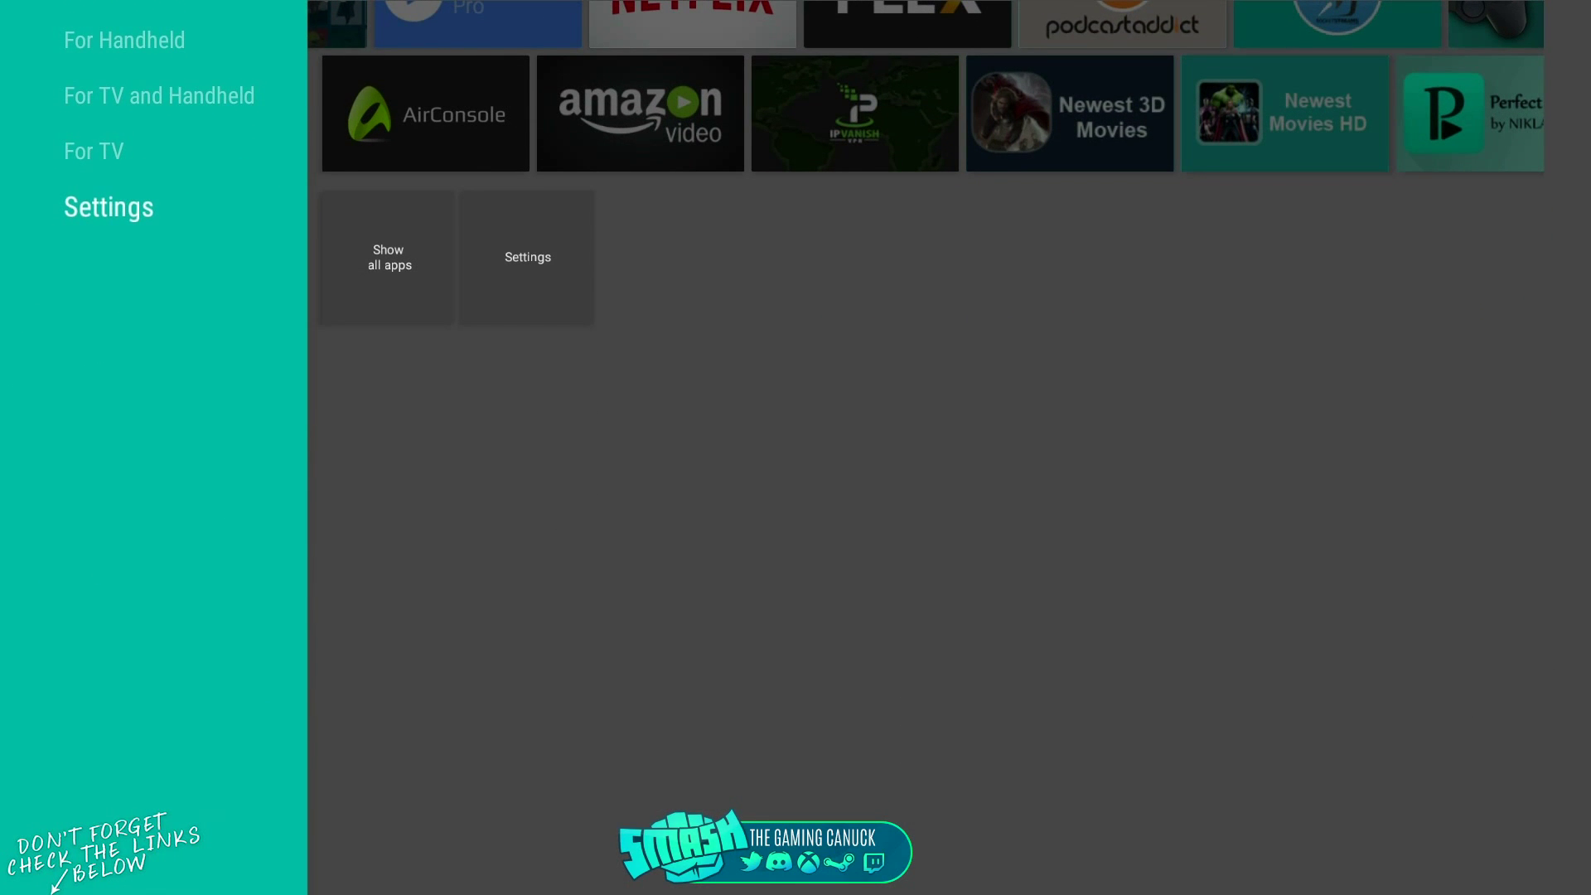
pyautogui.press('Up')
pyautogui.press('Up')
pyautogui.press('Up')
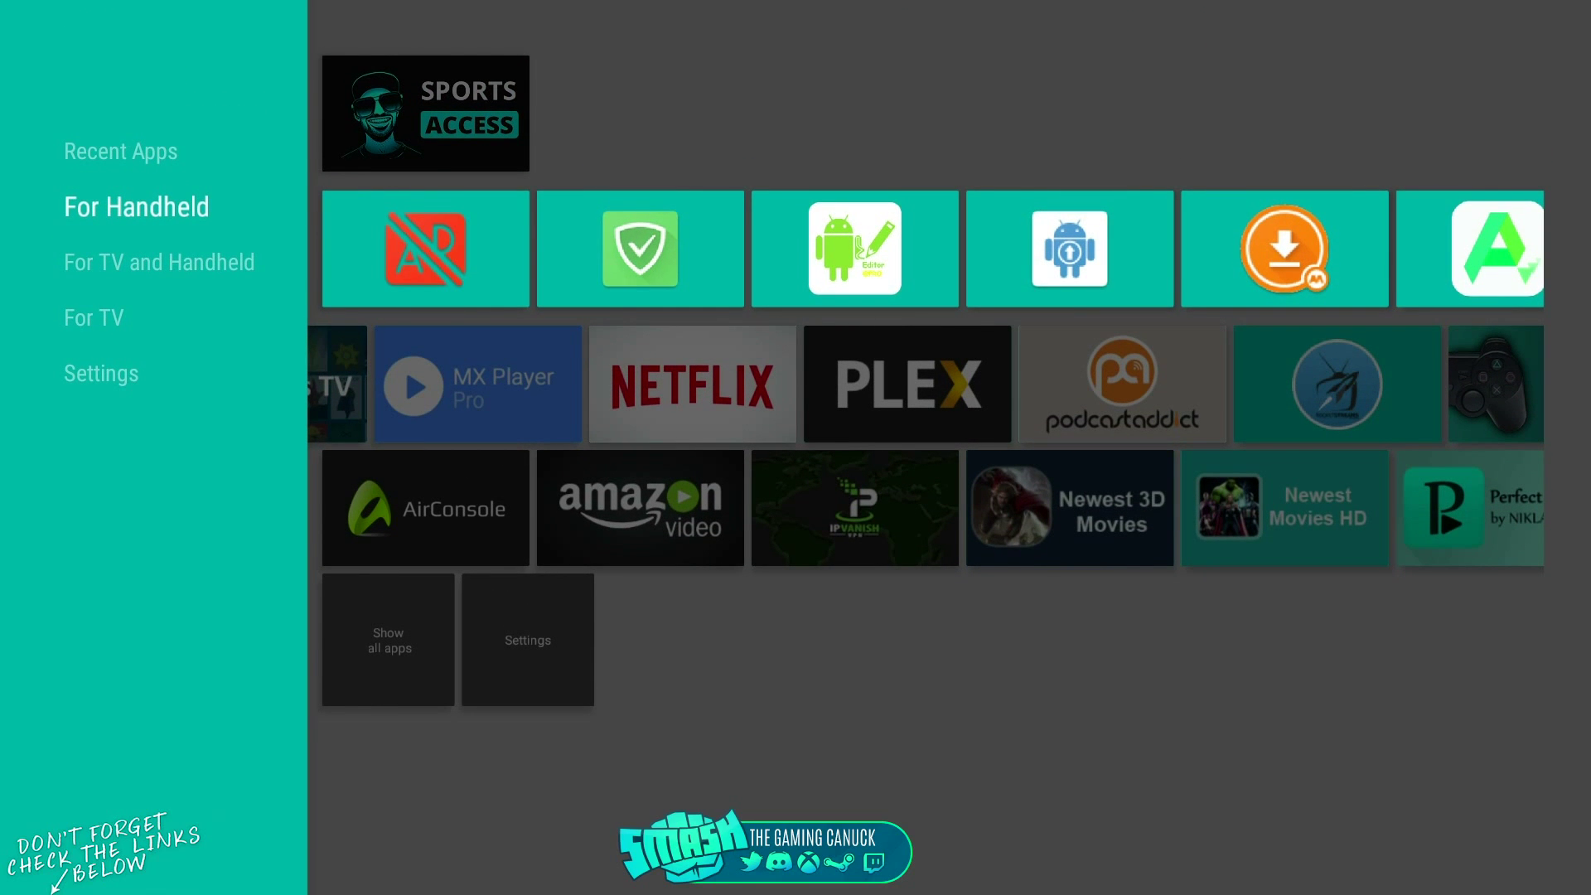
pyautogui.press('Down')
pyautogui.press('Down')
pyautogui.press('Down')
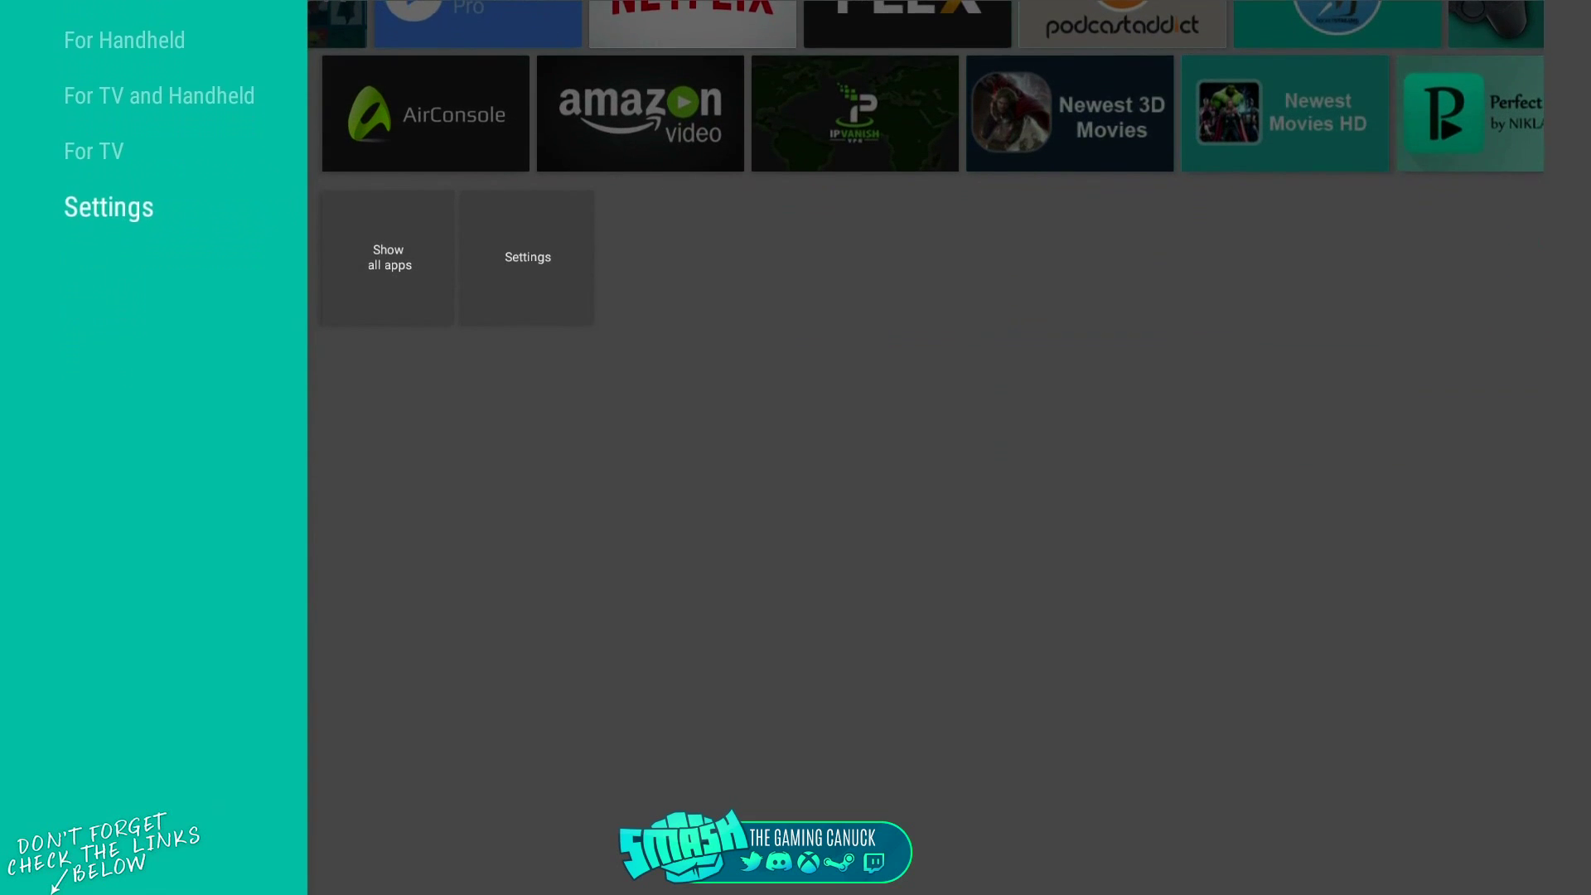
pyautogui.press('Right')
pyautogui.press('Right')
# Open the launcher settings page and briefly visit the Android system settings.
pyautogui.press('Return')
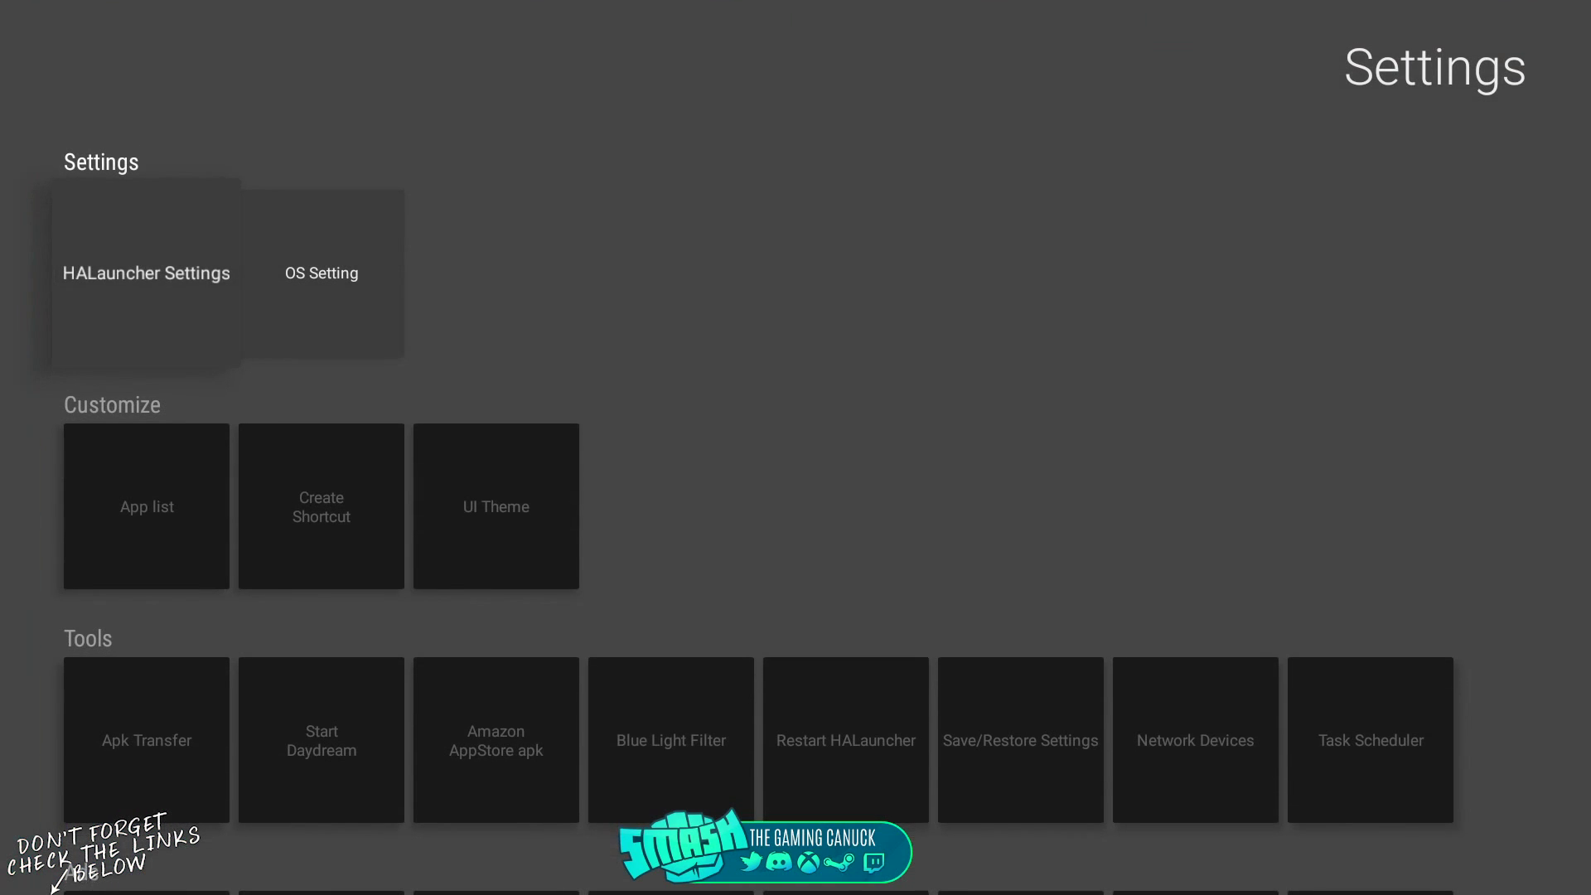
pyautogui.press('Right')
pyautogui.press('Return')
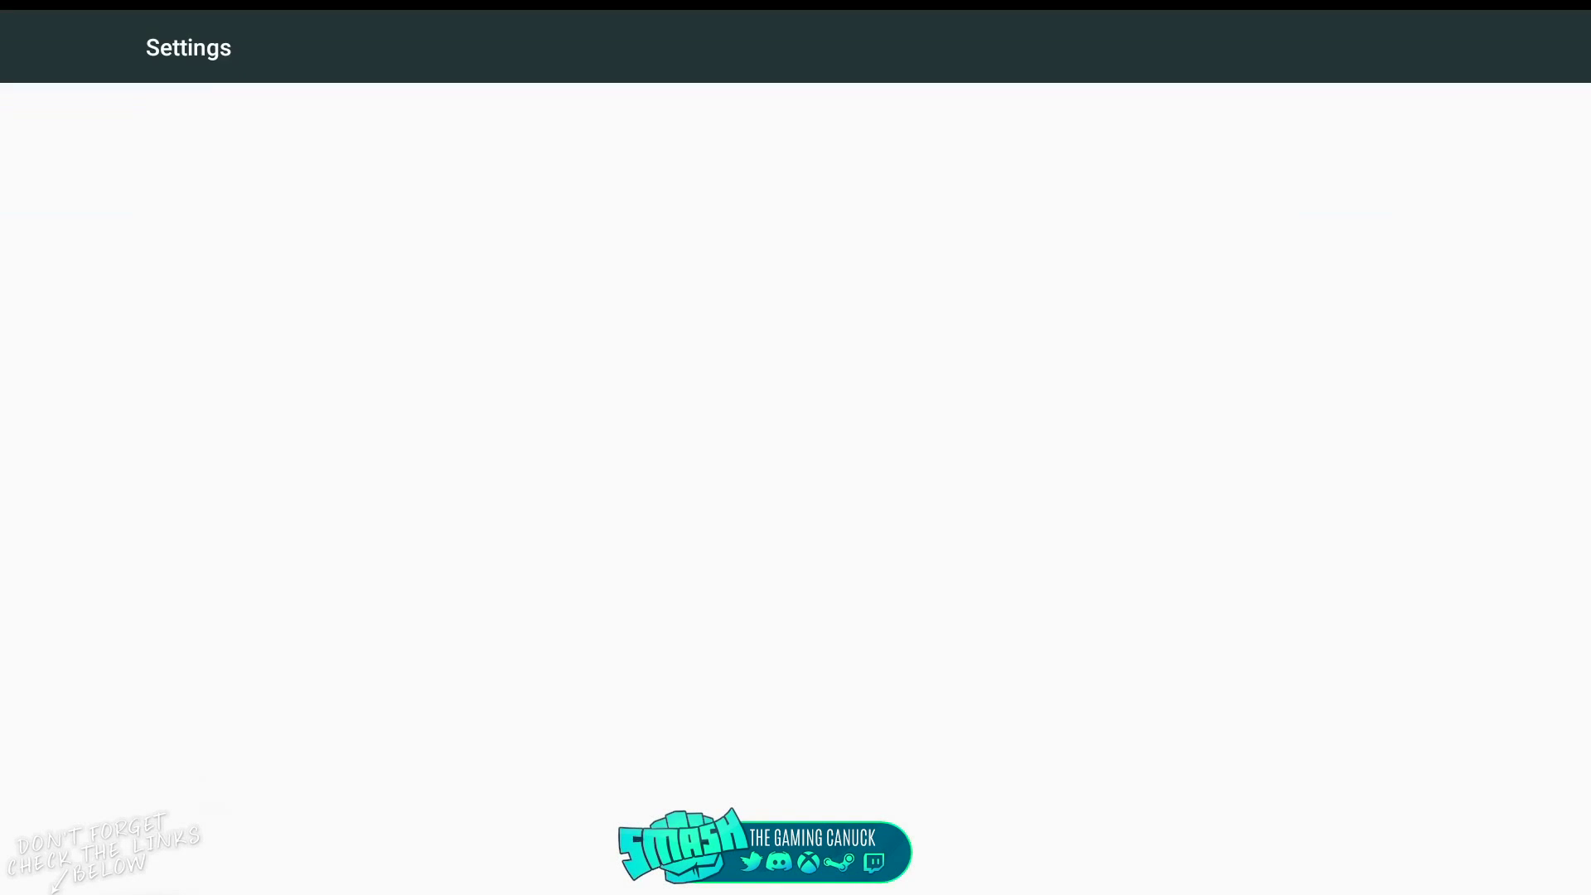
pyautogui.press('Escape')
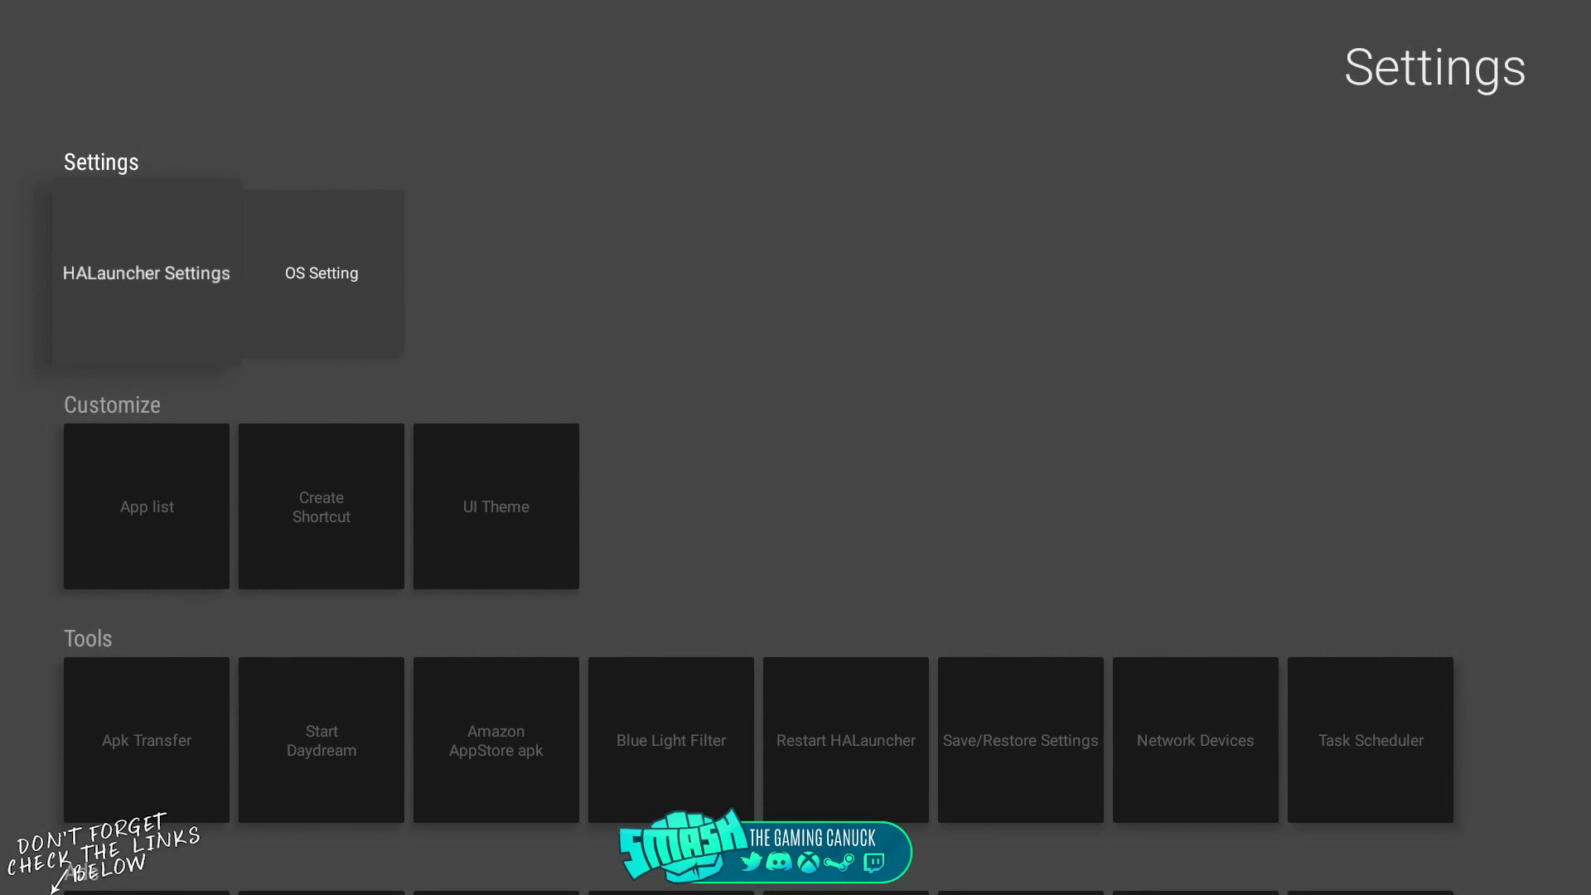
# In HALauncher Settings, uncheck Show widget and close the options list.
pyautogui.press('Return')
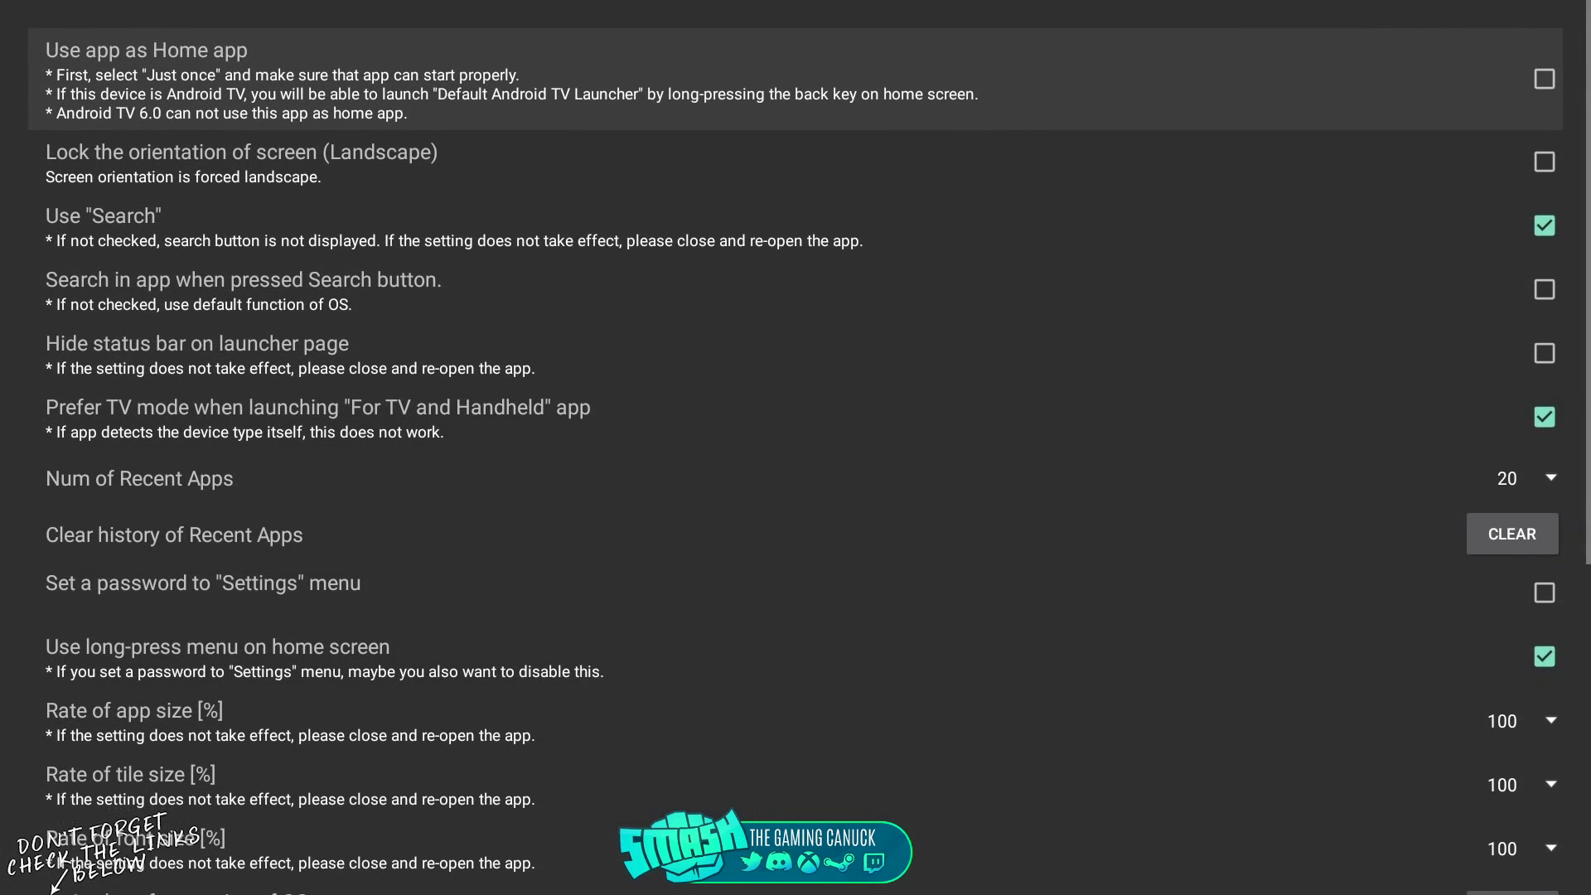
pyautogui.press('Down')
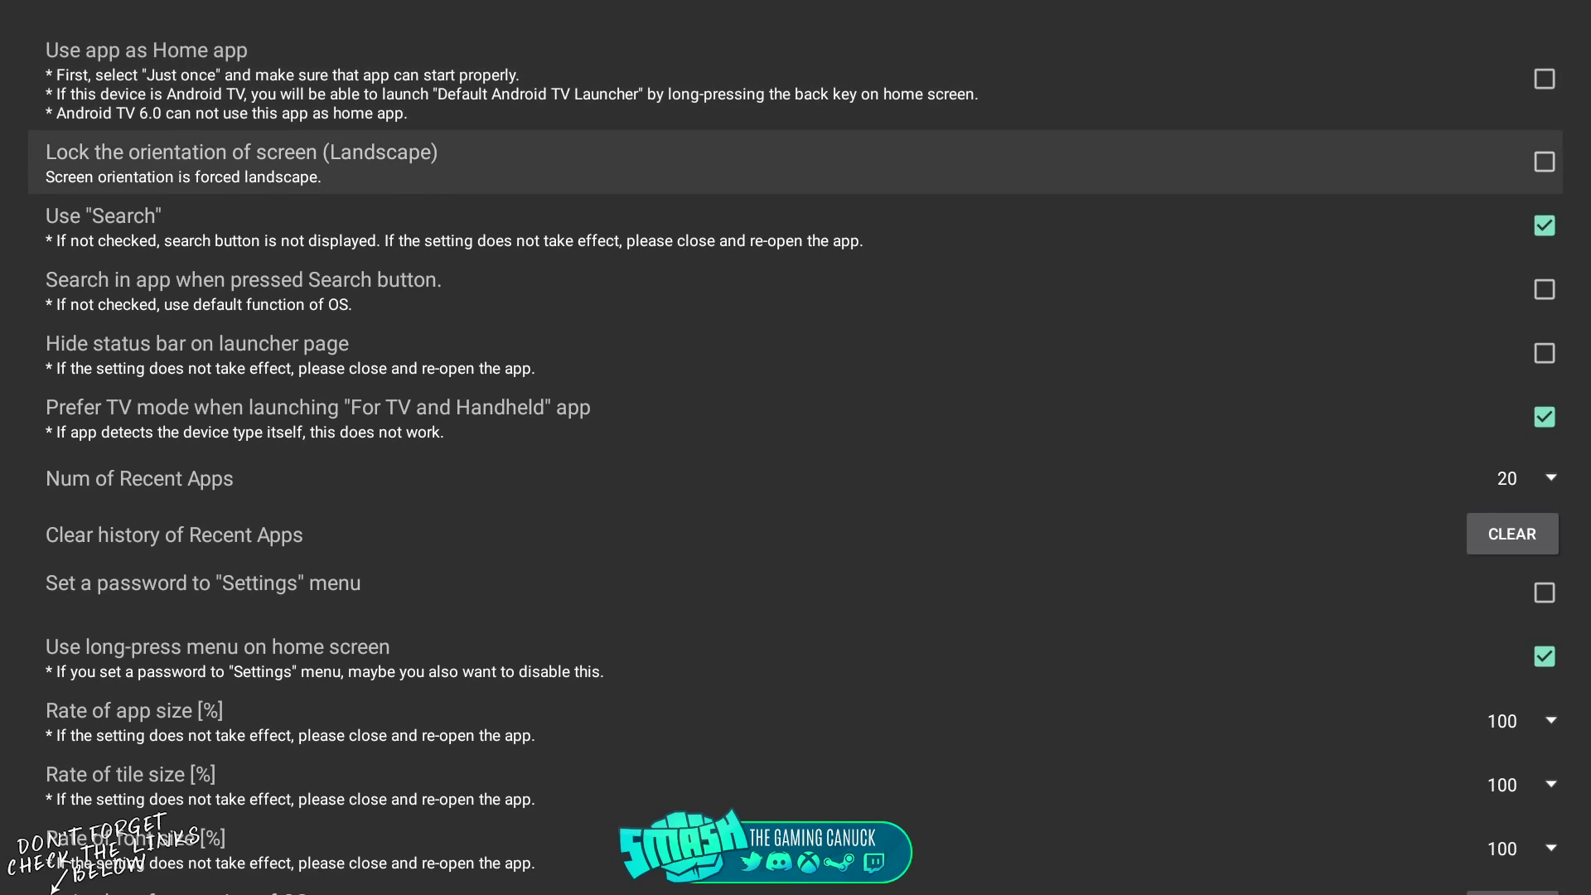
pyautogui.press('Up')
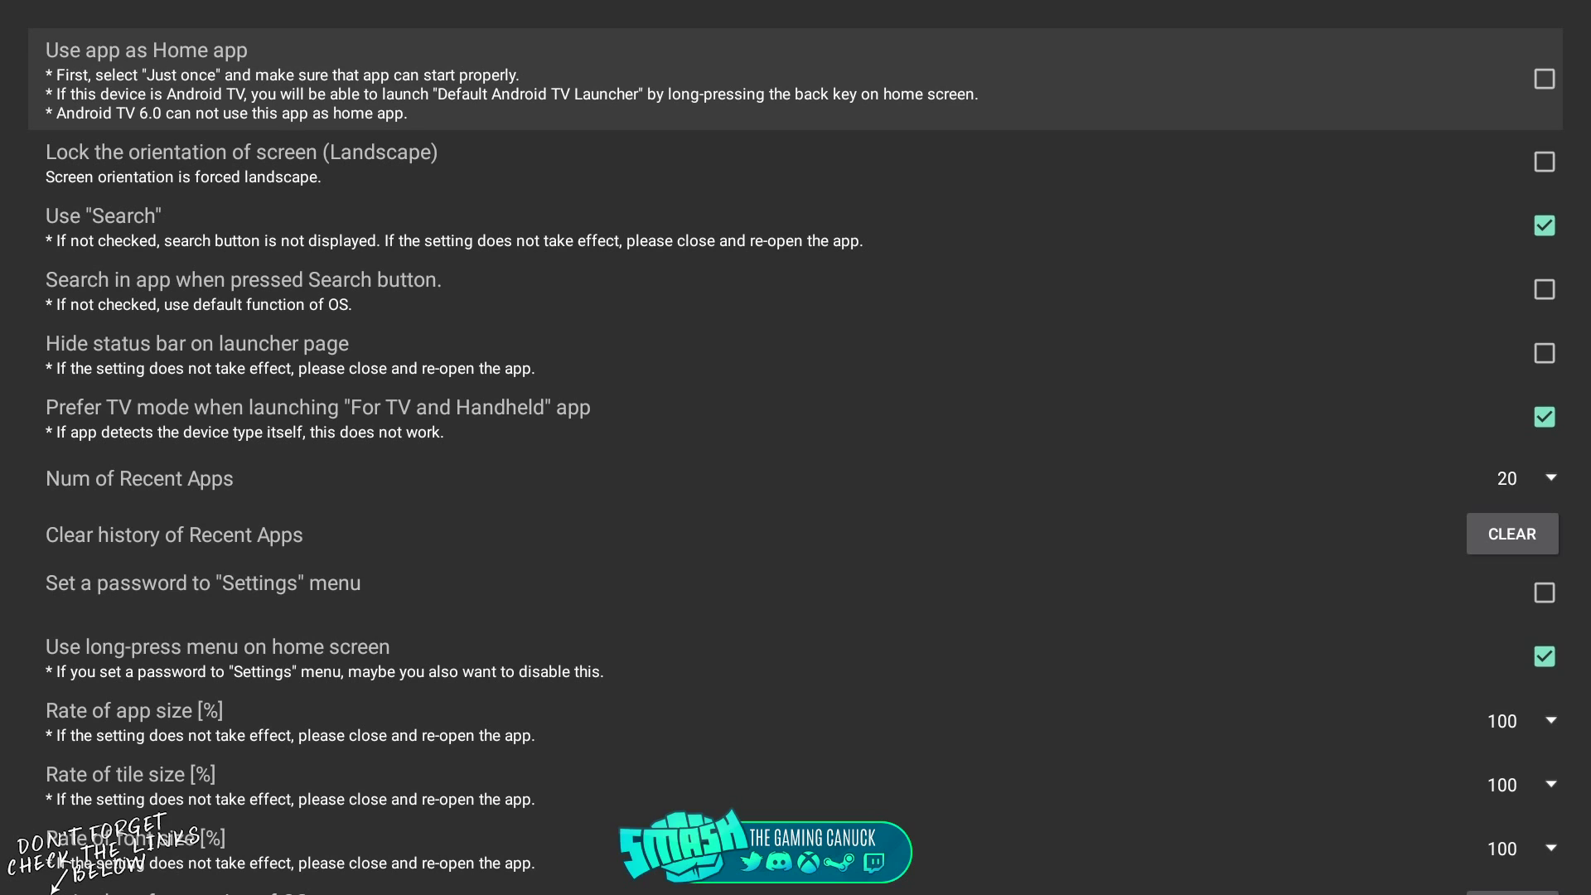
pyautogui.press('Down')
pyautogui.press('Down')
pyautogui.press('Down')
pyautogui.press('Down')
pyautogui.press('Down')
pyautogui.press('Down')
pyautogui.press('Down')
pyautogui.press('Down')
pyautogui.press('Down')
pyautogui.press('Down')
pyautogui.press('Down')
pyautogui.press('Down')
pyautogui.press('Down')
pyautogui.press('Down')
pyautogui.press('Down')
pyautogui.press('Down')
pyautogui.press('Down')
pyautogui.press('Down')
pyautogui.press('Down')
pyautogui.press('Down')
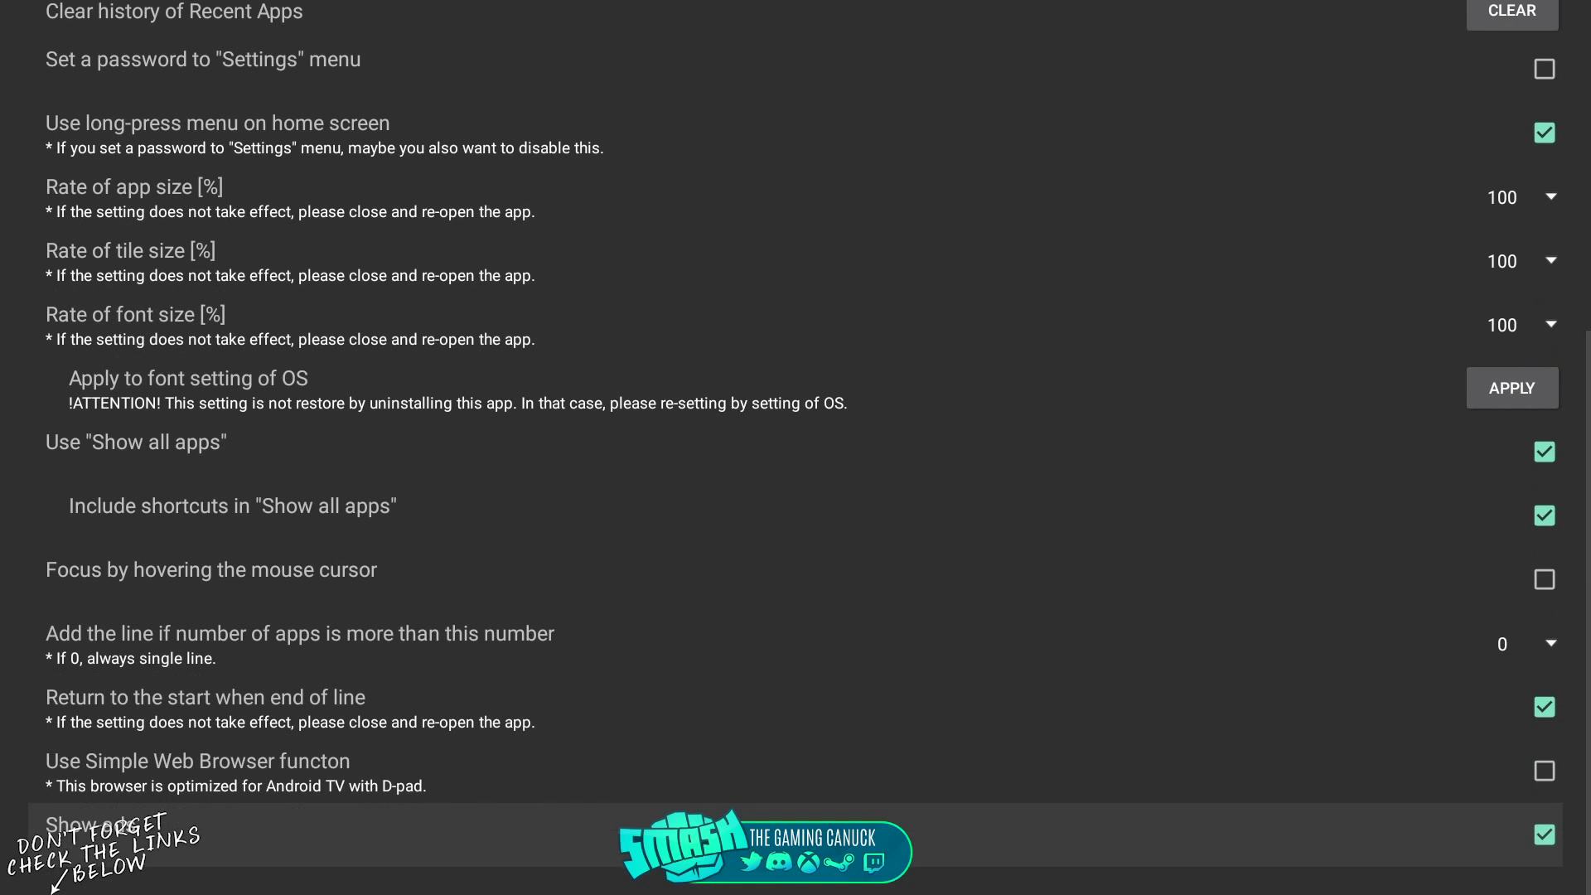
pyautogui.press('Up')
pyautogui.press('Up')
pyautogui.press('Up')
pyautogui.press('Up')
pyautogui.press('Up')
pyautogui.press('Up')
pyautogui.press('Up')
pyautogui.press('Up')
pyautogui.press('Up')
pyautogui.press('Up')
pyautogui.press('Up')
pyautogui.press('Up')
pyautogui.press('Up')
pyautogui.press('Up')
pyautogui.press('Up')
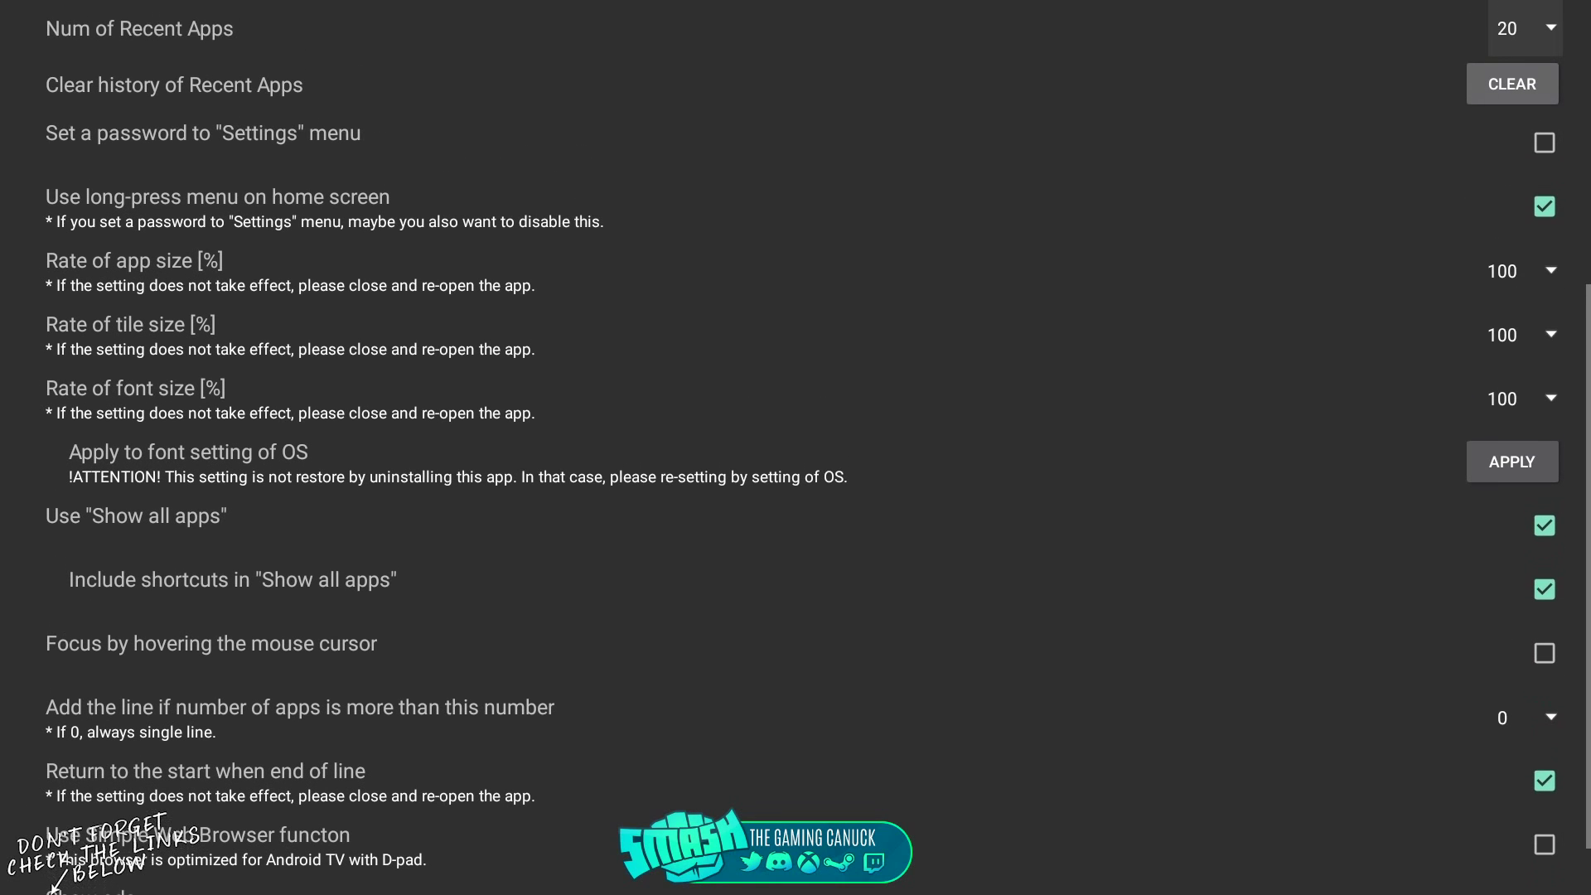
pyautogui.press('Down')
pyautogui.press('Down')
pyautogui.press('Down')
pyautogui.press('Down')
pyautogui.press('Down')
pyautogui.press('Down')
pyautogui.press('Down')
pyautogui.press('Down')
pyautogui.press('Down')
pyautogui.press('Down')
pyautogui.press('Down')
pyautogui.press('Down')
pyautogui.press('Down')
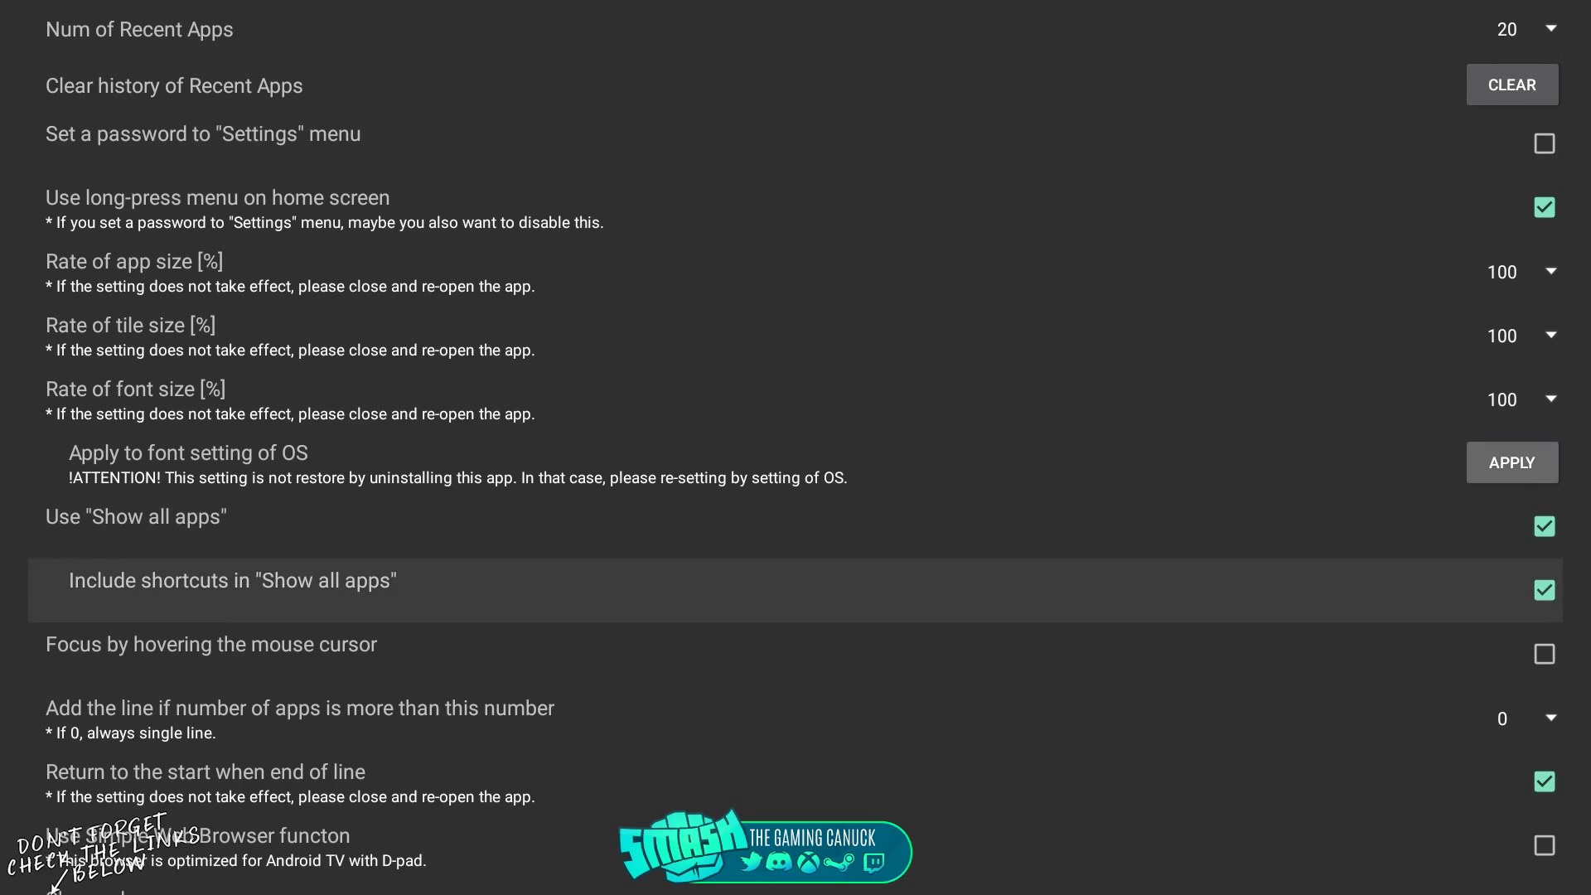
pyautogui.press('Return')
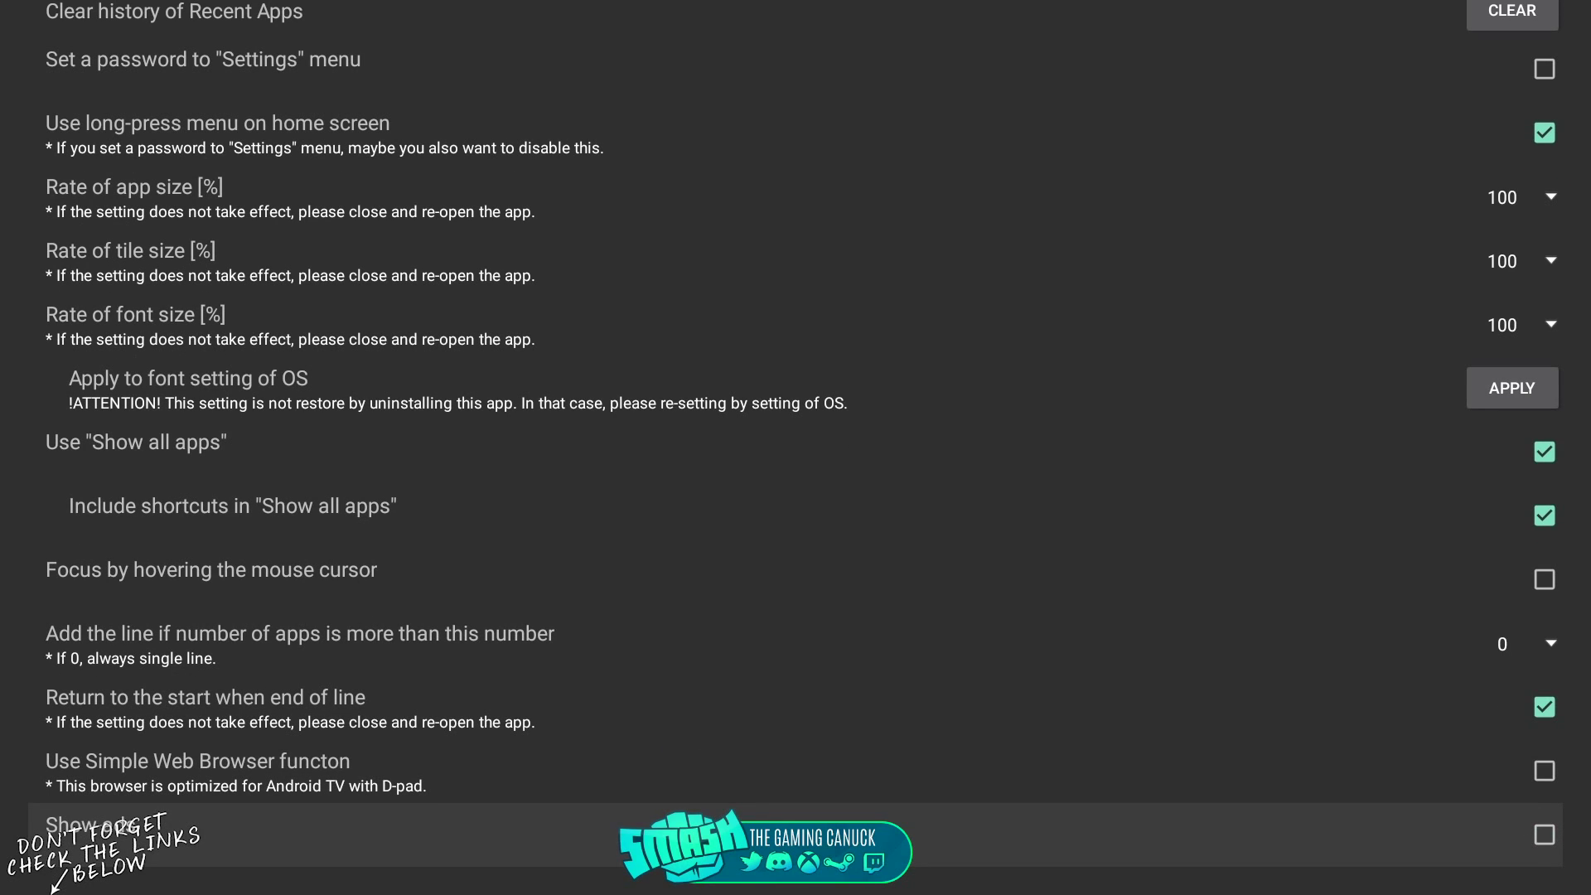
pyautogui.press('Escape')
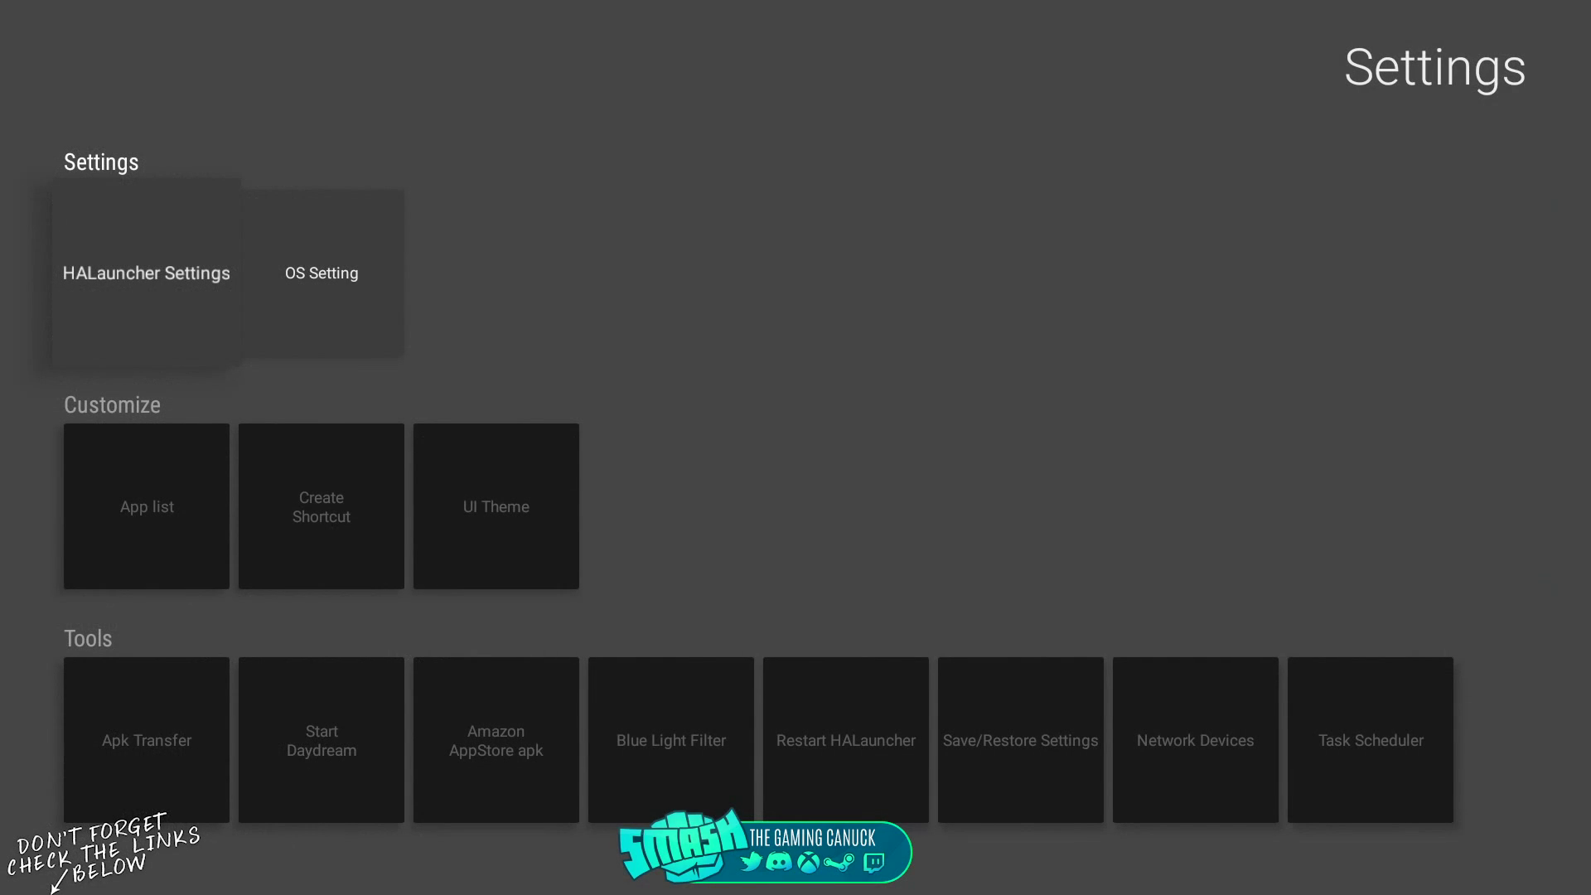
# Exit Settings to the home screen and select Recent Apps in the category drawer.
pyautogui.press('Down')
pyautogui.press('Escape')
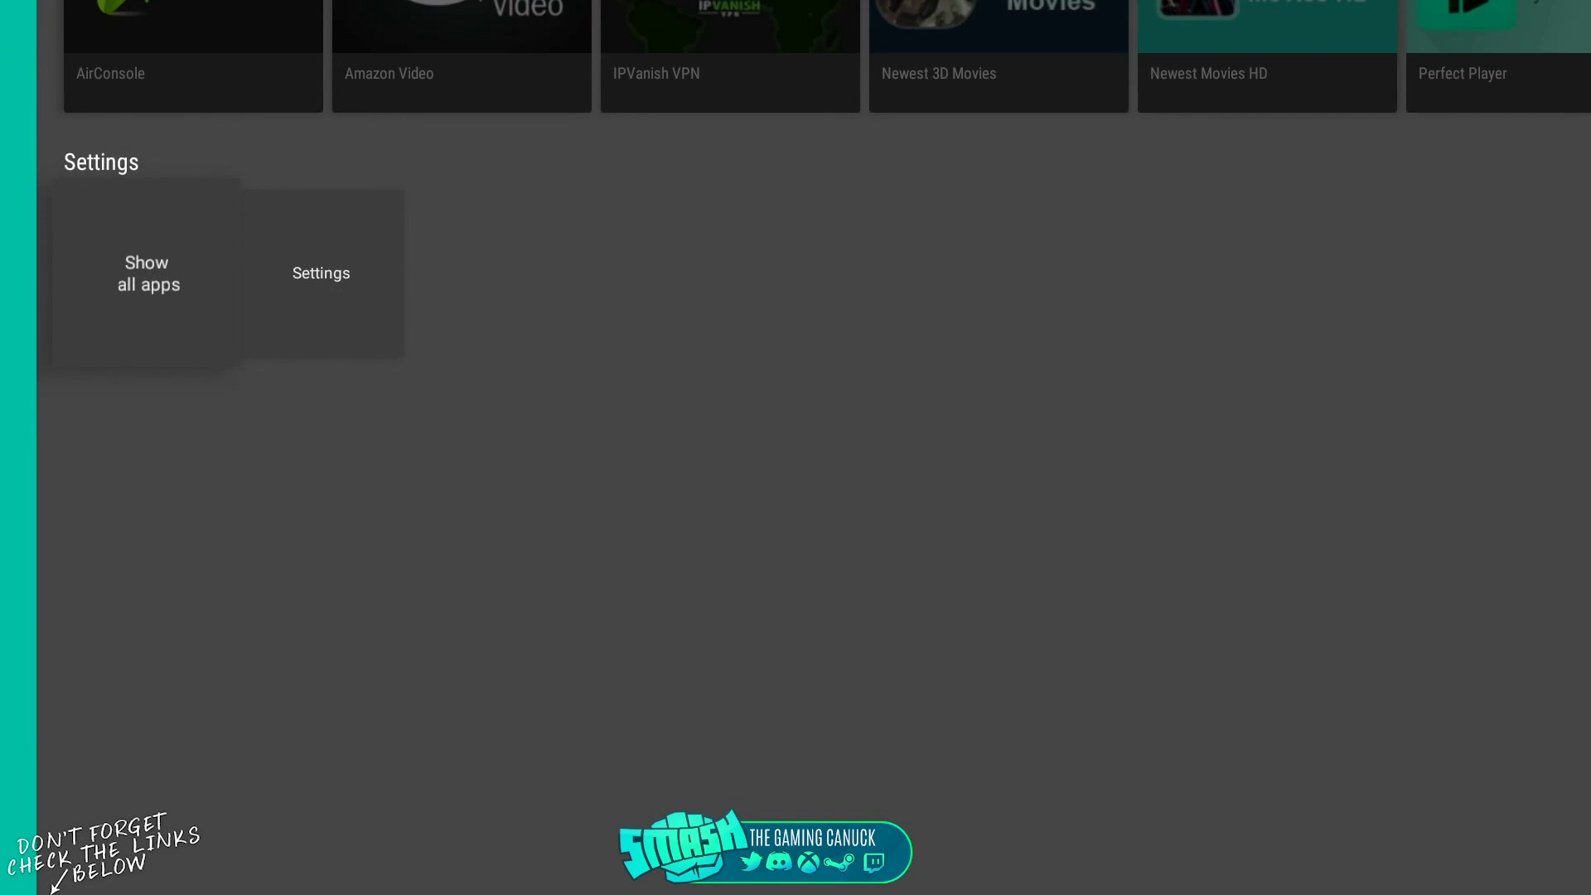
pyautogui.press('Up')
pyautogui.press('Up')
pyautogui.press('Up')
pyautogui.press('Left')
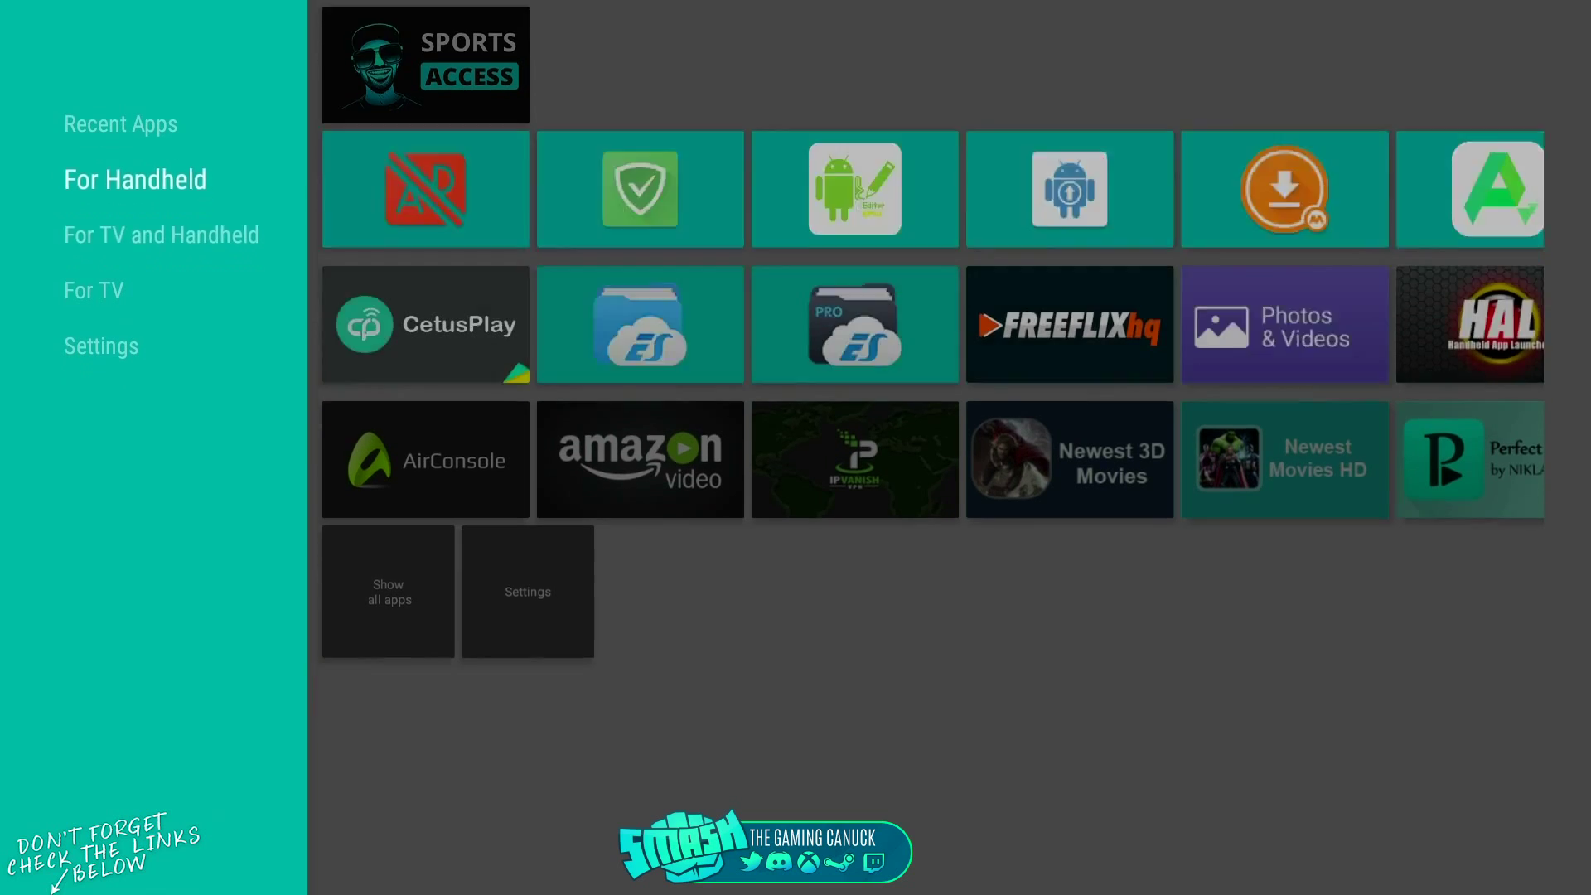
pyautogui.press('Down')
pyautogui.press('Up')
pyautogui.press('Up')
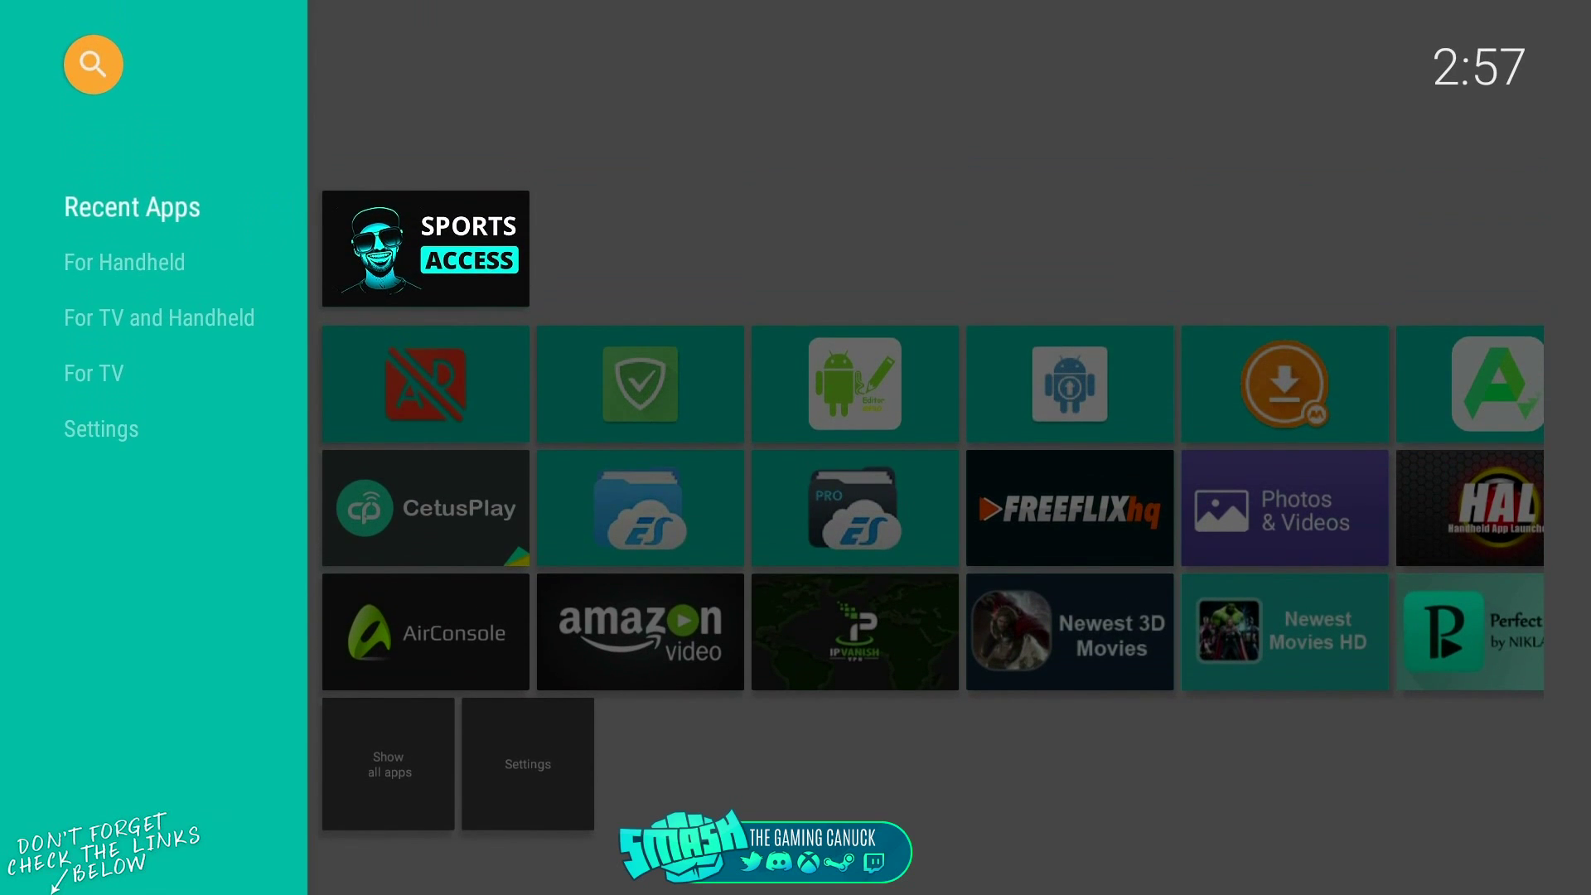